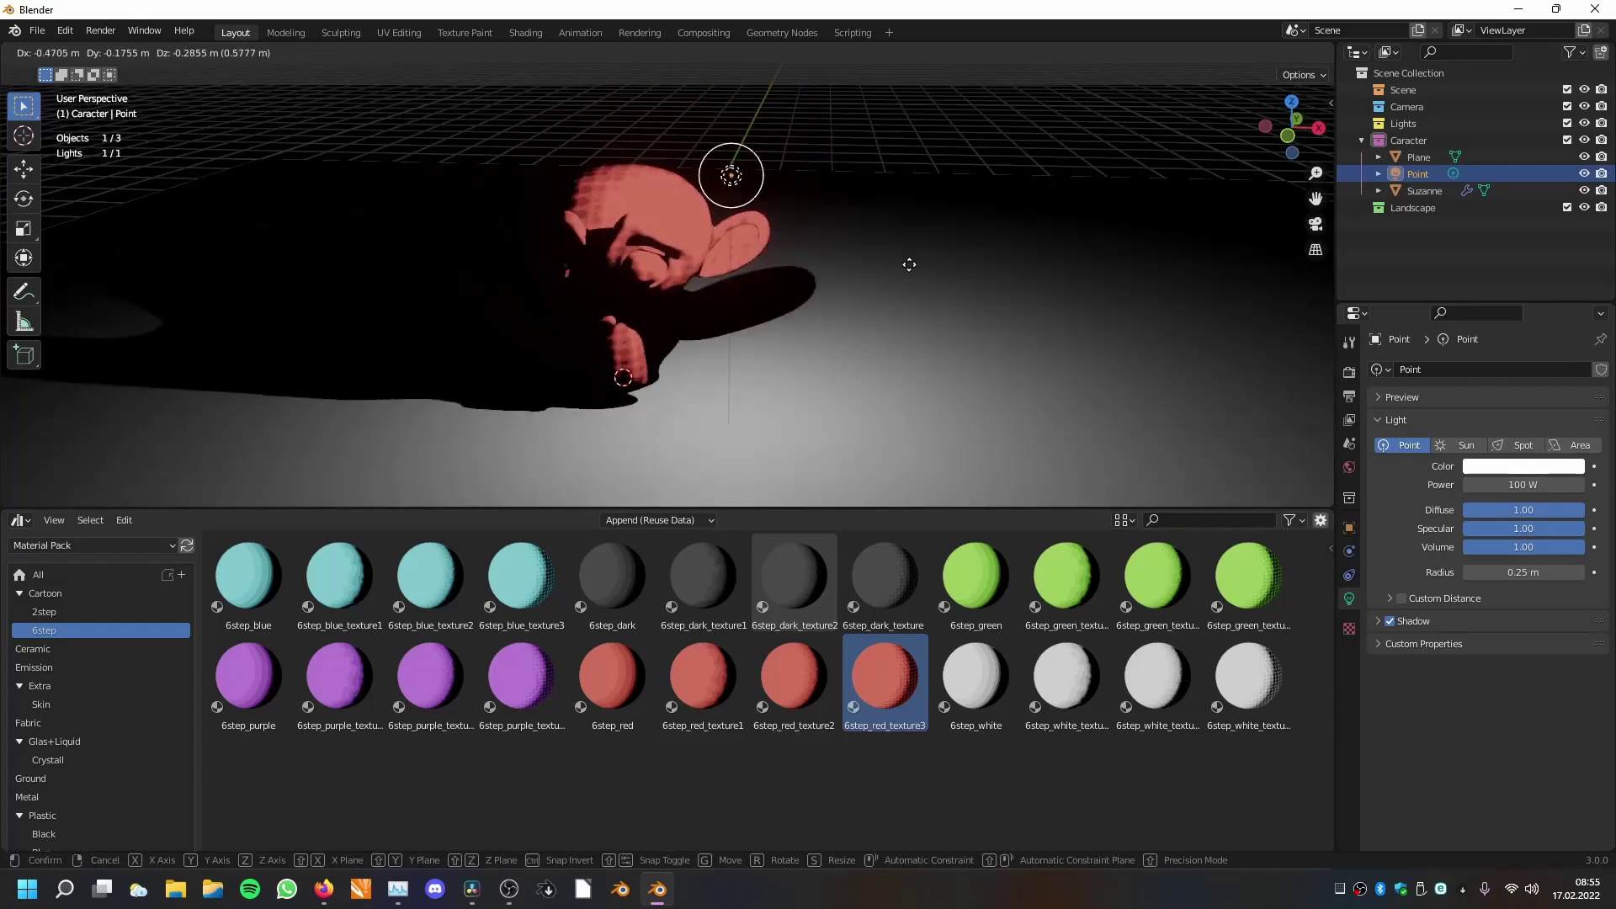
Move the point light to the side of Suzanne so it illuminates part of the face.
middle_click_drag(734, 288, 841, 328)
key("g")
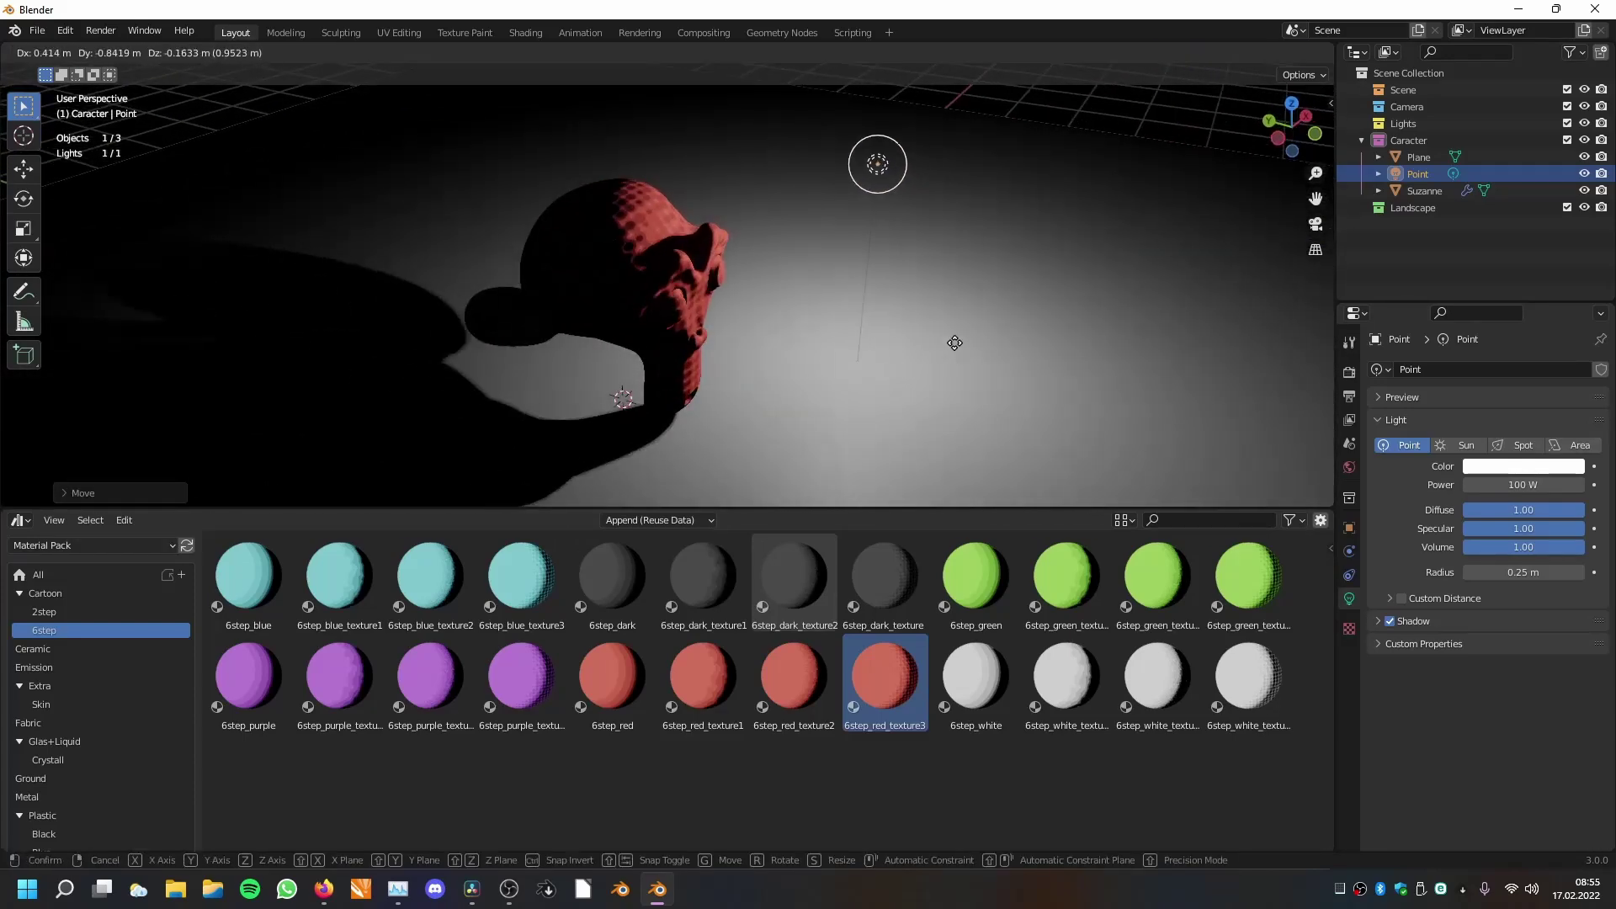
left_click(959, 352)
middle_click_drag(961, 354, 799, 311)
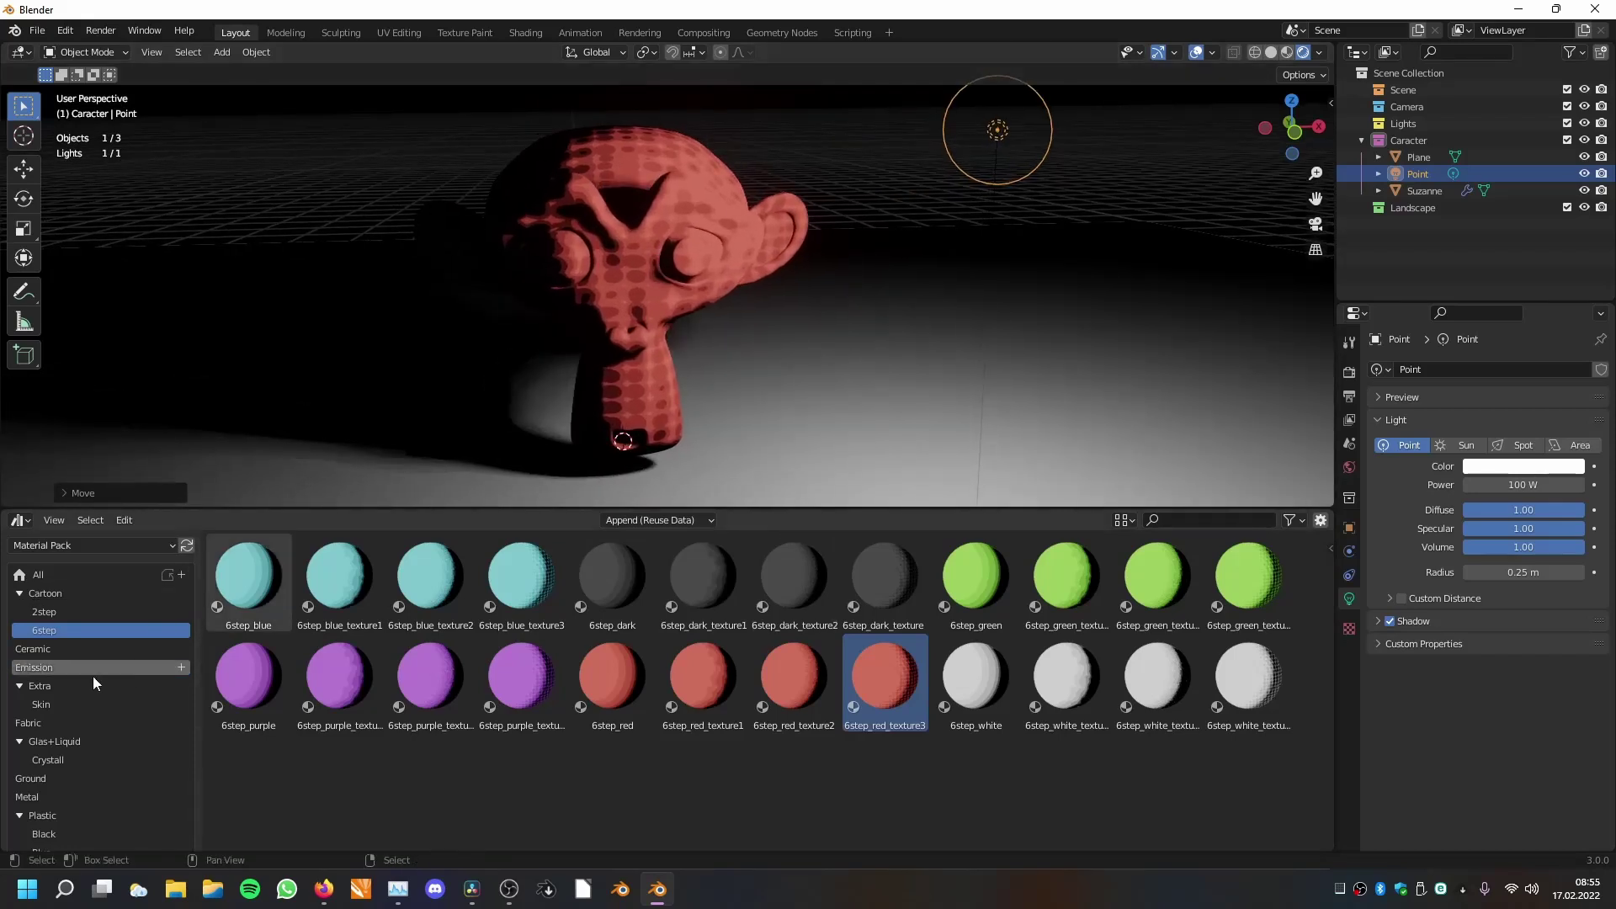
Show the Extra materials in the asset library and collapse the Cartoon, Glas+Liquid and Plastic catalogs.
left_click(32, 687)
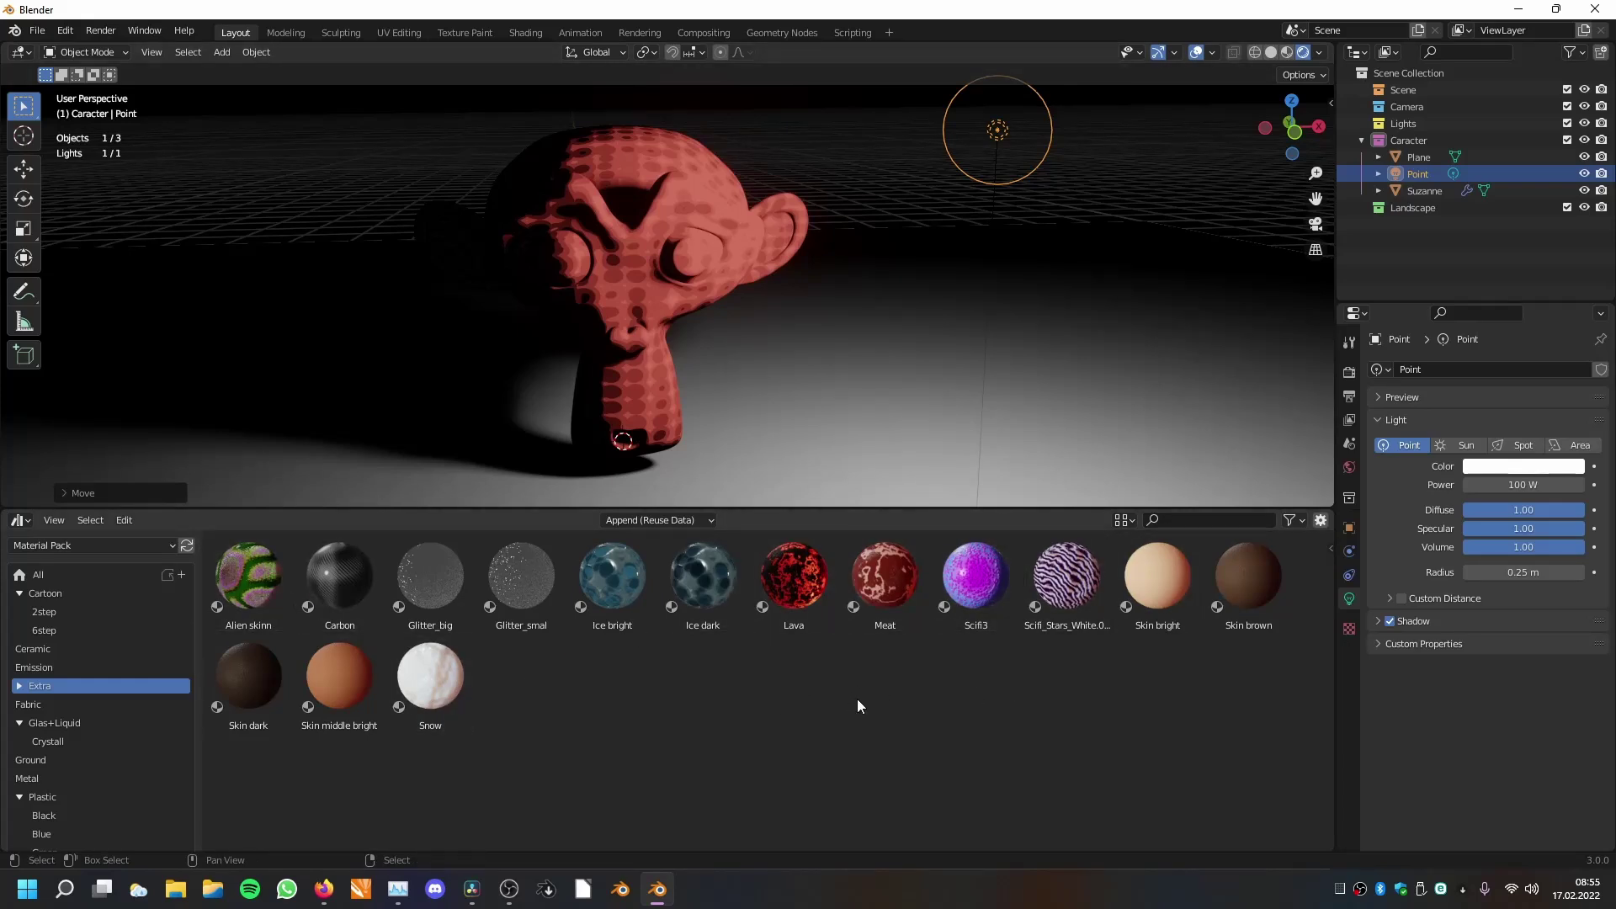
scroll(20, 653, "down", 6)
left_click(19, 610)
scroll(43, 680, "up", 1)
scroll(44, 684, "up", 1)
left_click(18, 723)
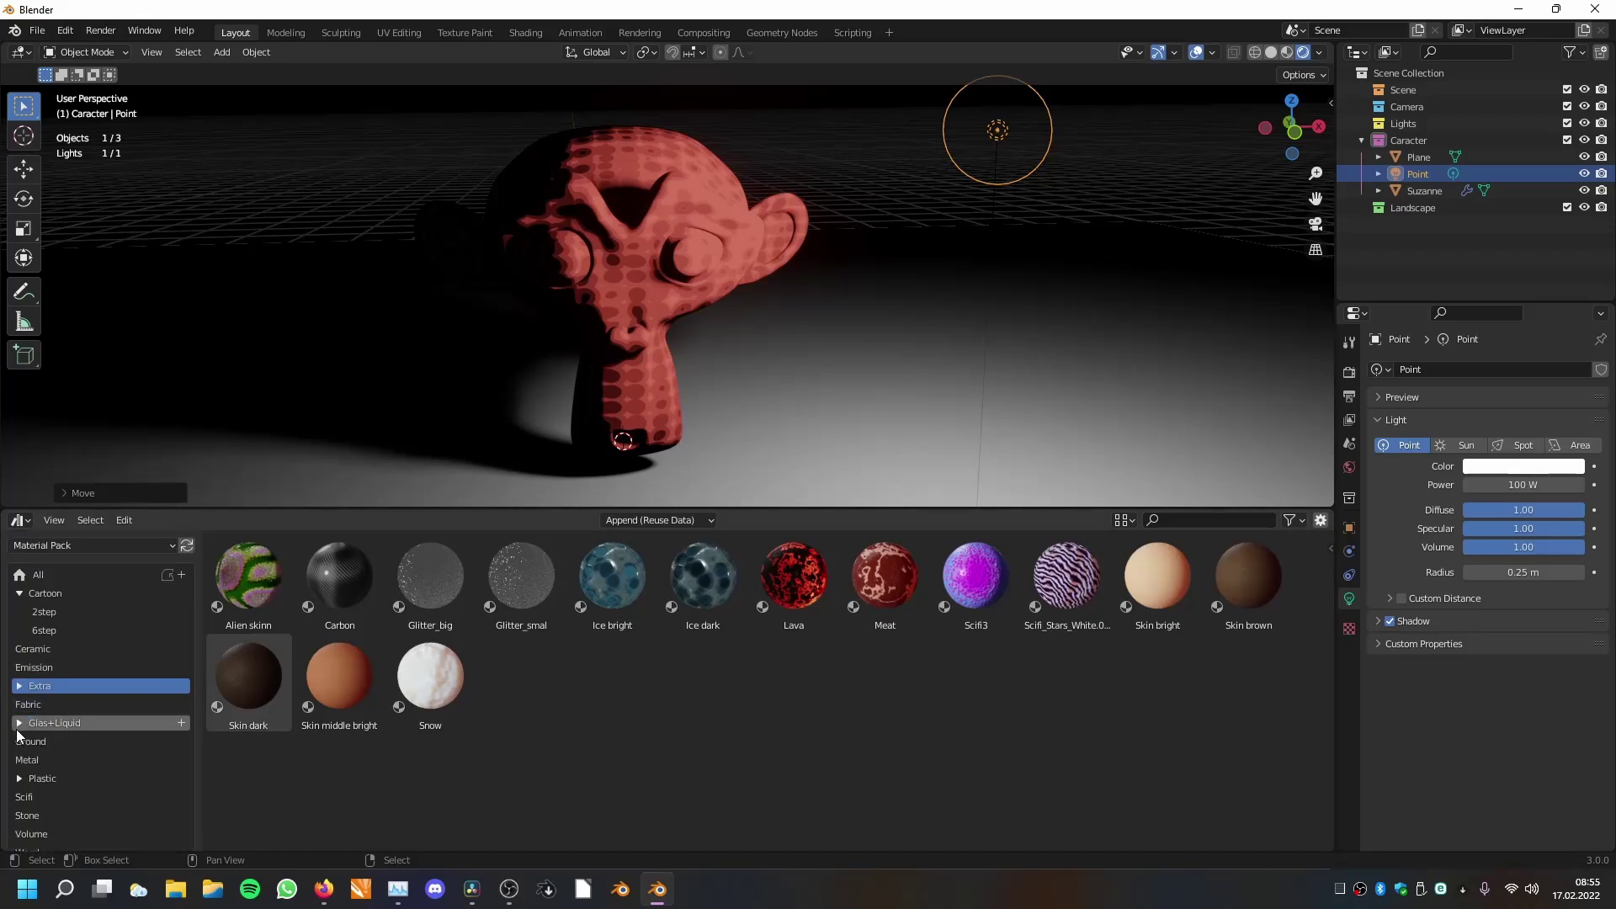
left_click(18, 593)
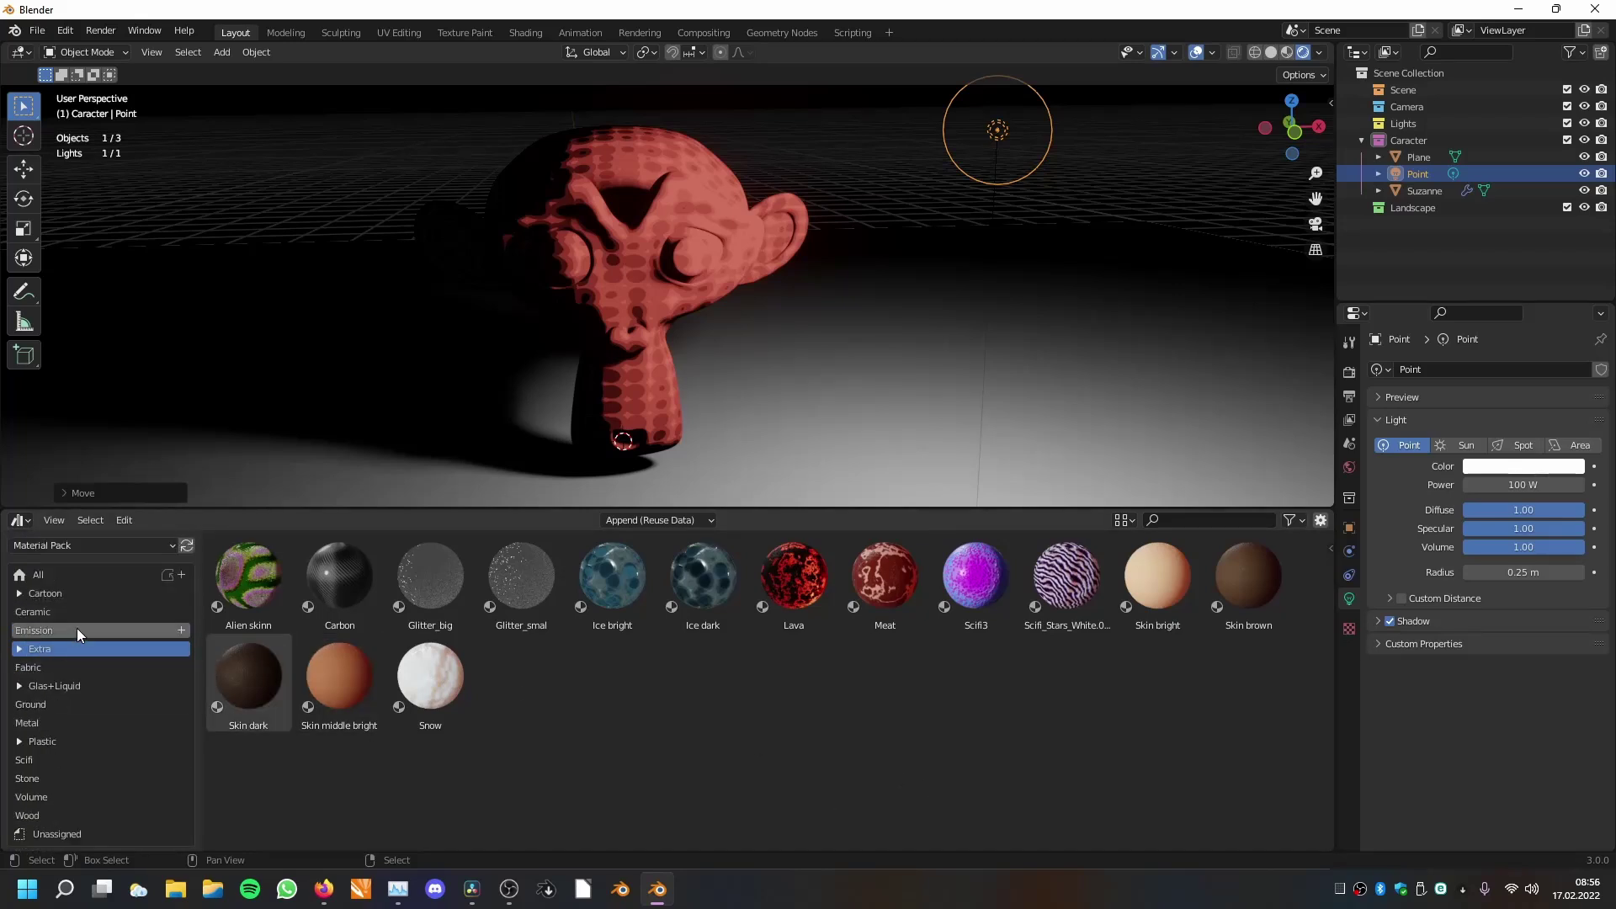
left_click(769, 735)
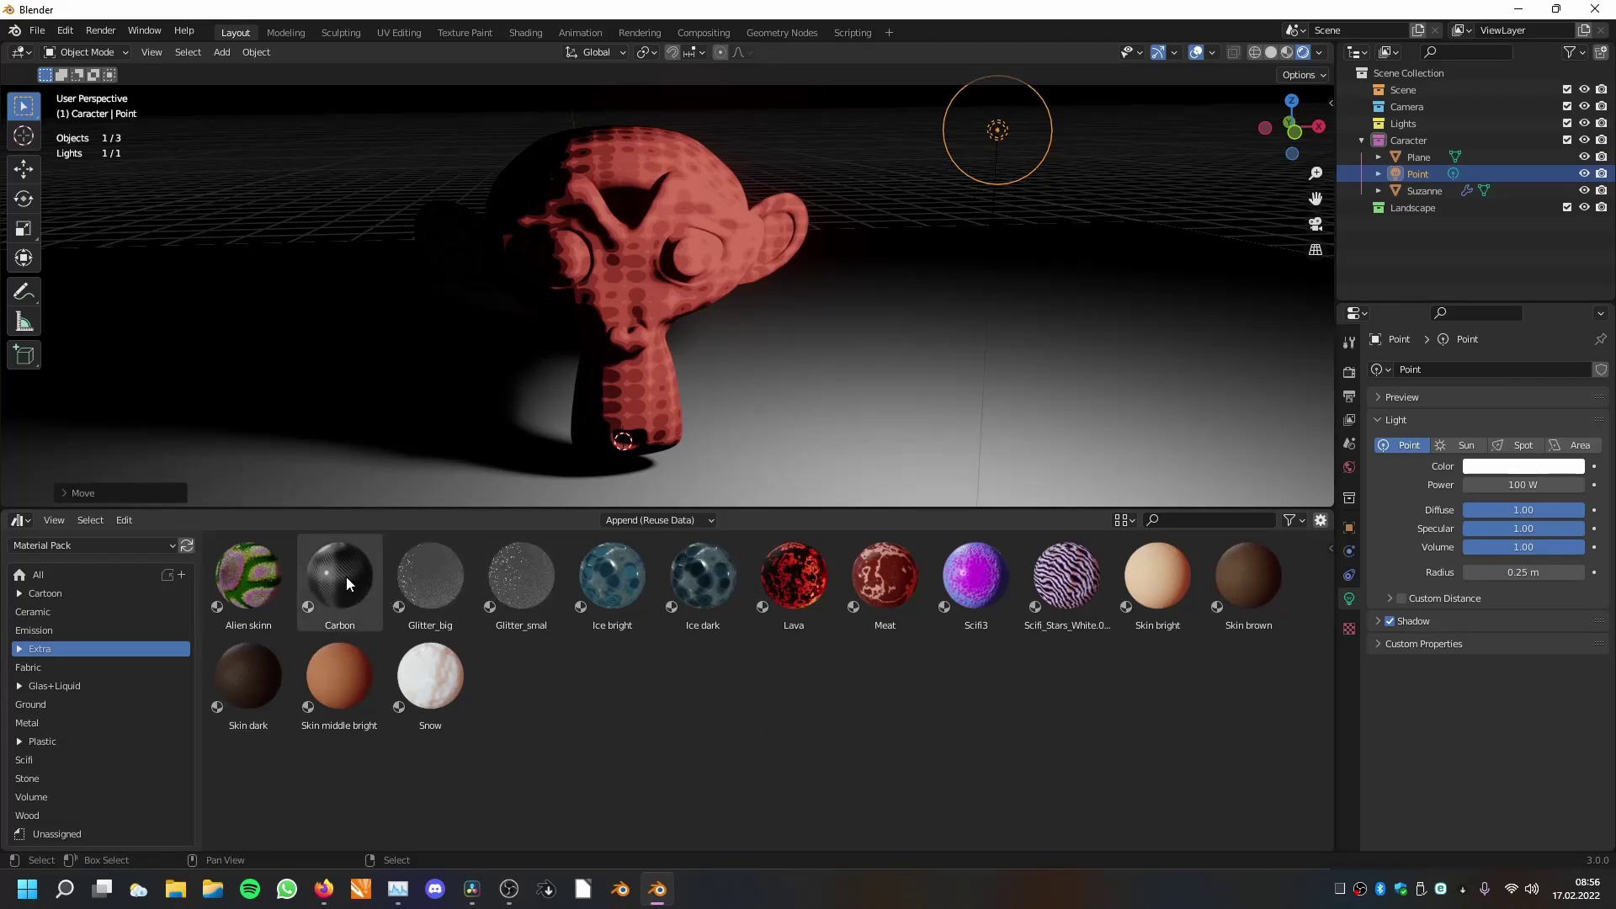
Apply the Carbon material from the Extra catalog to Suzanne.
left_click_drag(347, 582, 371, 551)
left_click_drag(679, 212, 711, 215)
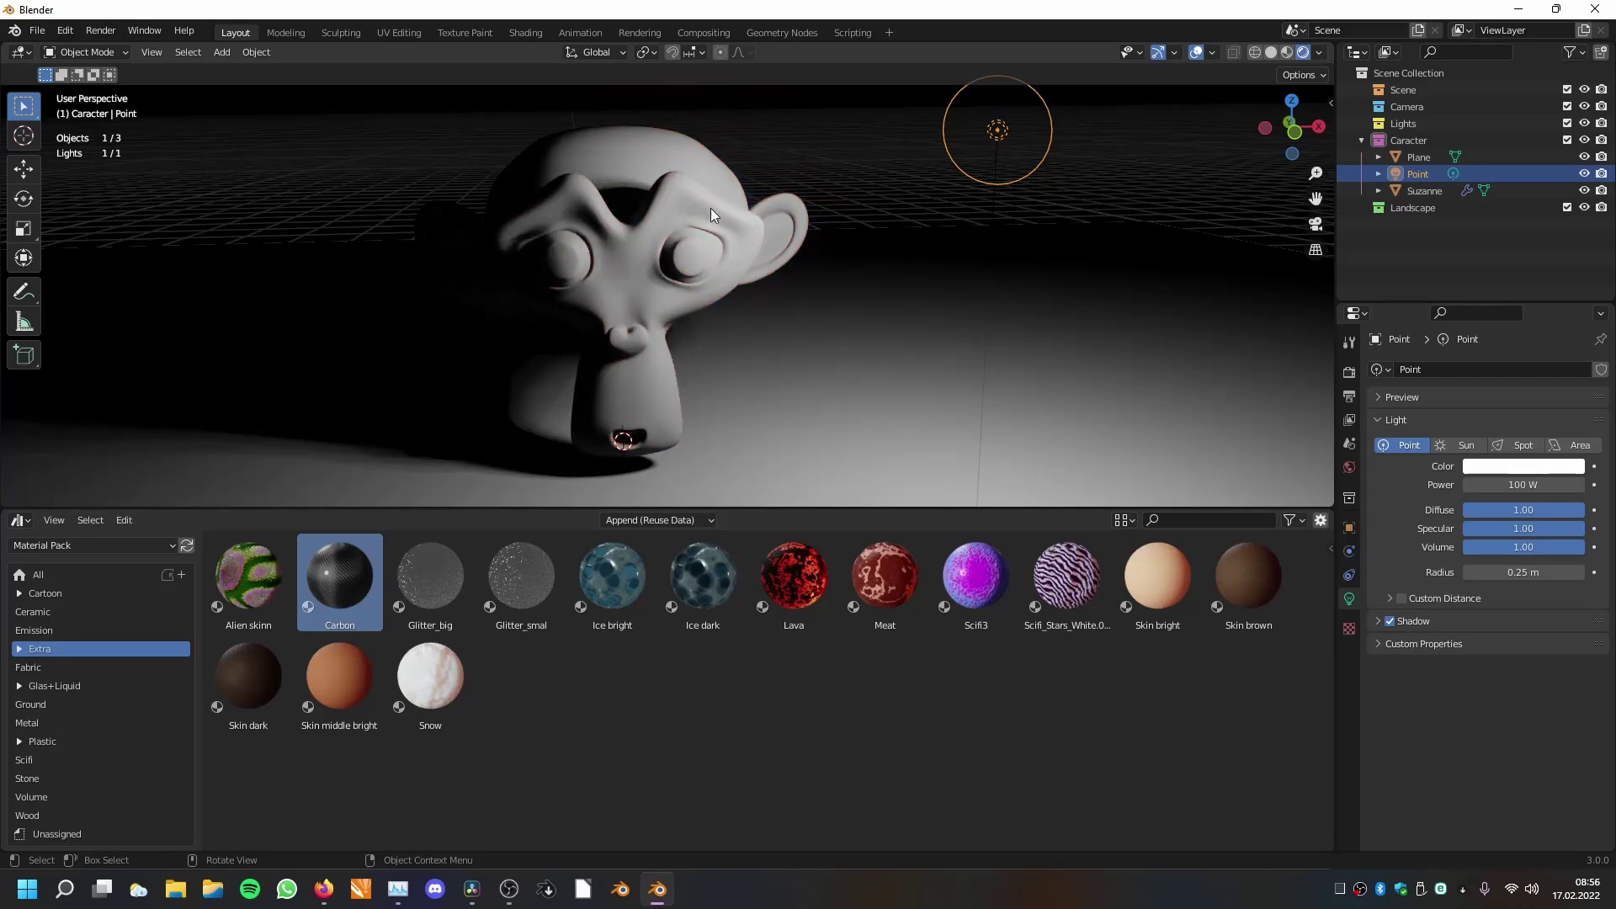
middle_click_drag(592, 271, 630, 271)
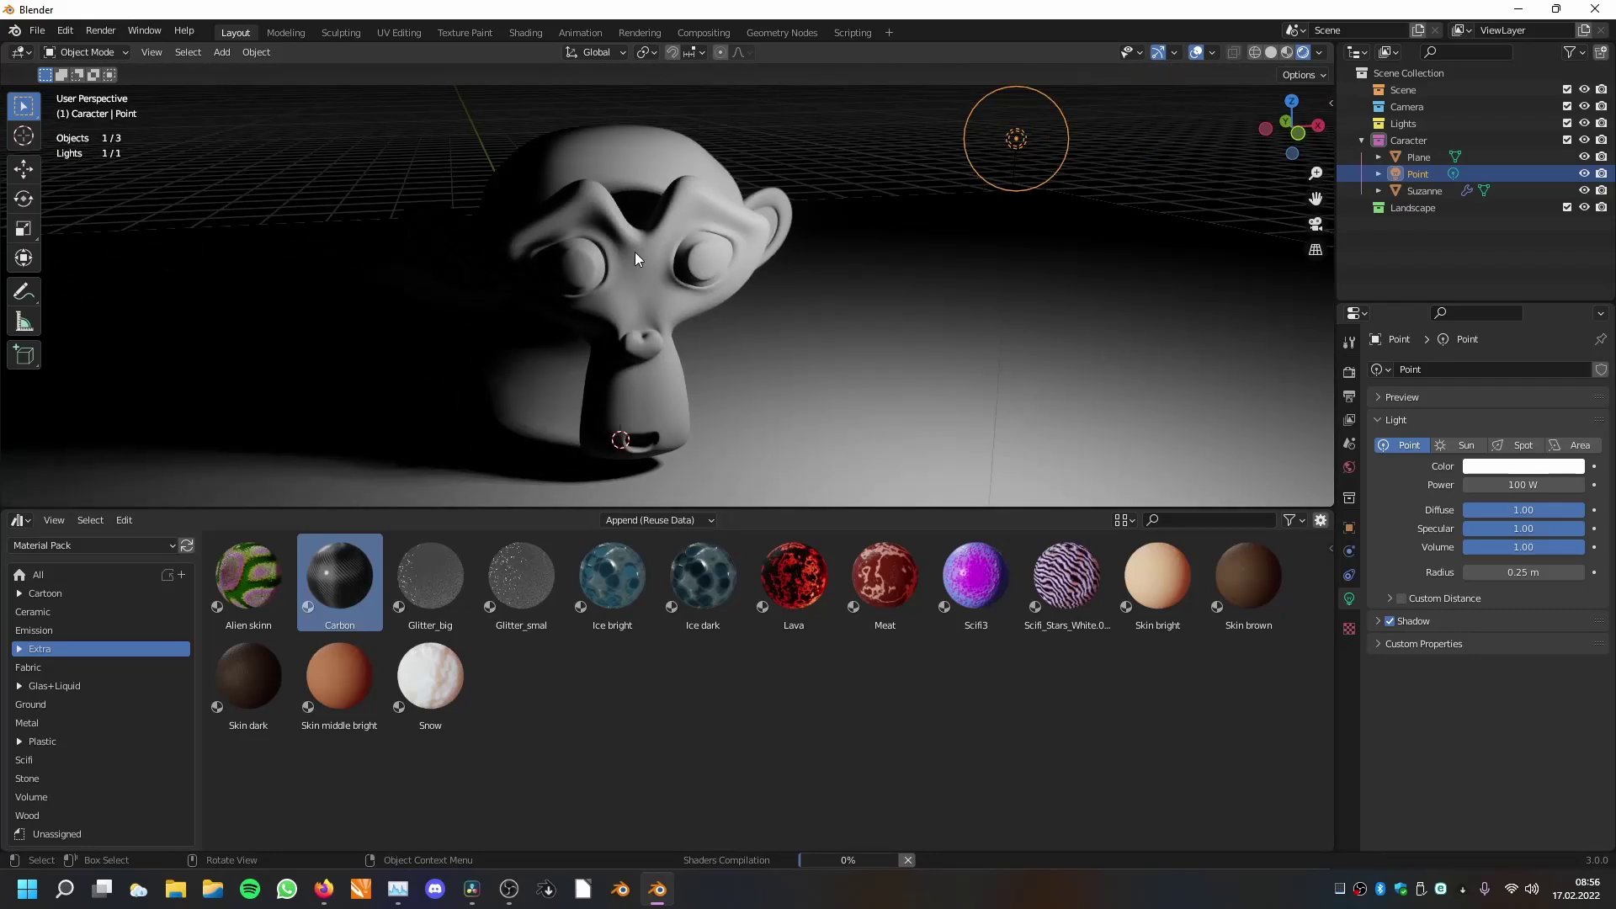
Set the world background strength to 0.060 to brighten the scene.
middle_click_drag(634, 252, 775, 303)
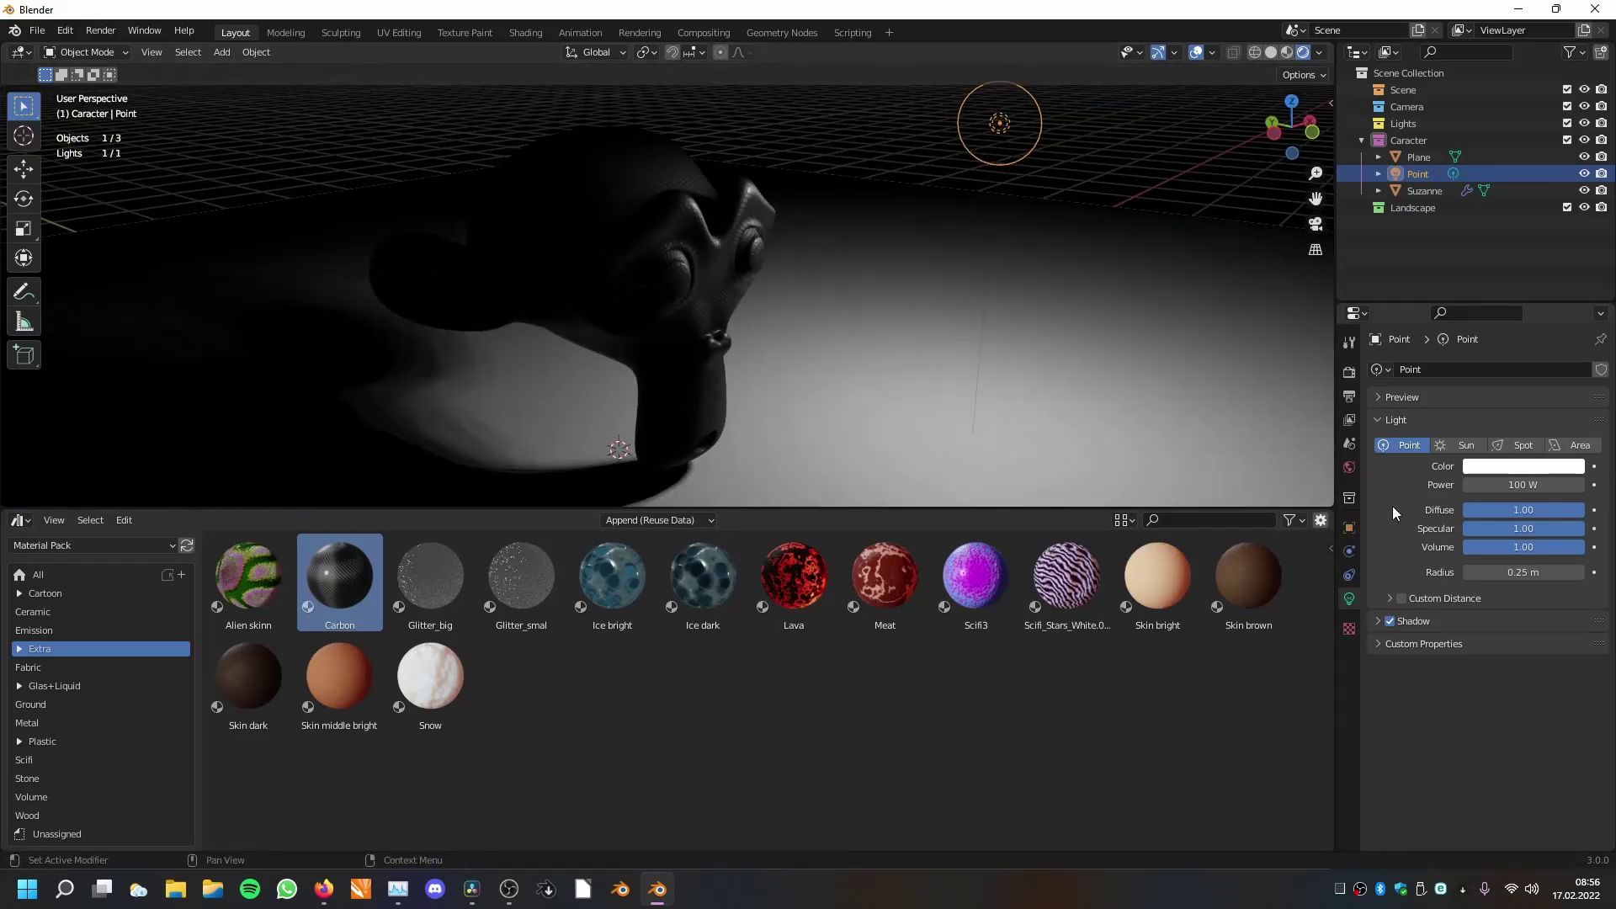
left_click(1350, 468)
left_click_drag(1515, 715, 1525, 715)
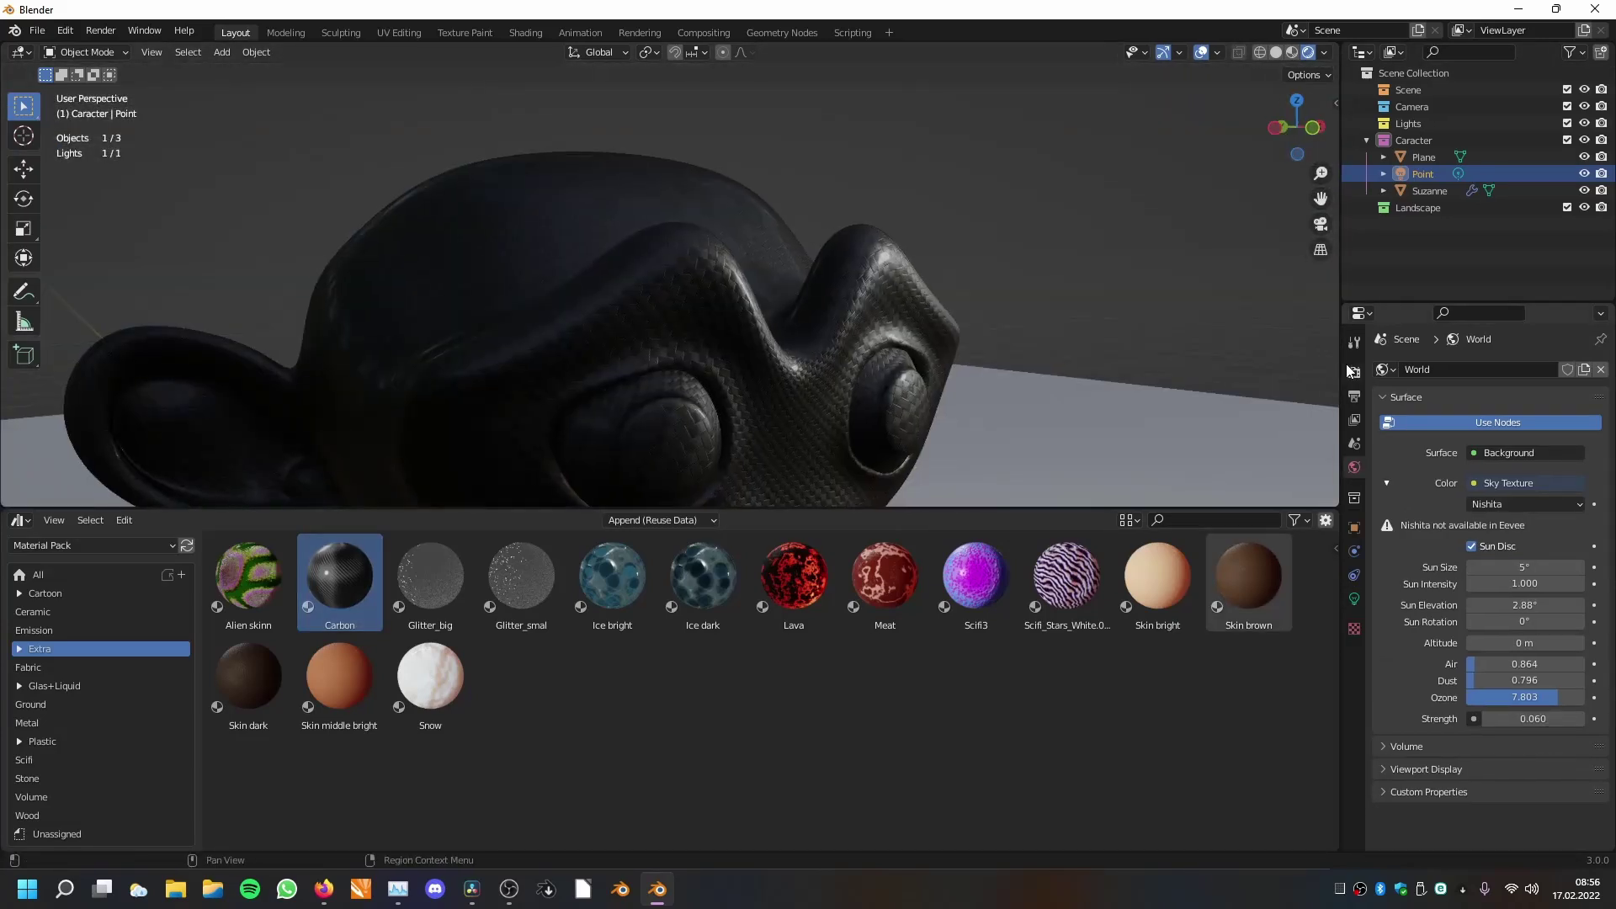
Switch the render engine to Cycles and inspect the carbon weave on Suzanne's face up close.
left_click(1354, 371)
left_click(1475, 371)
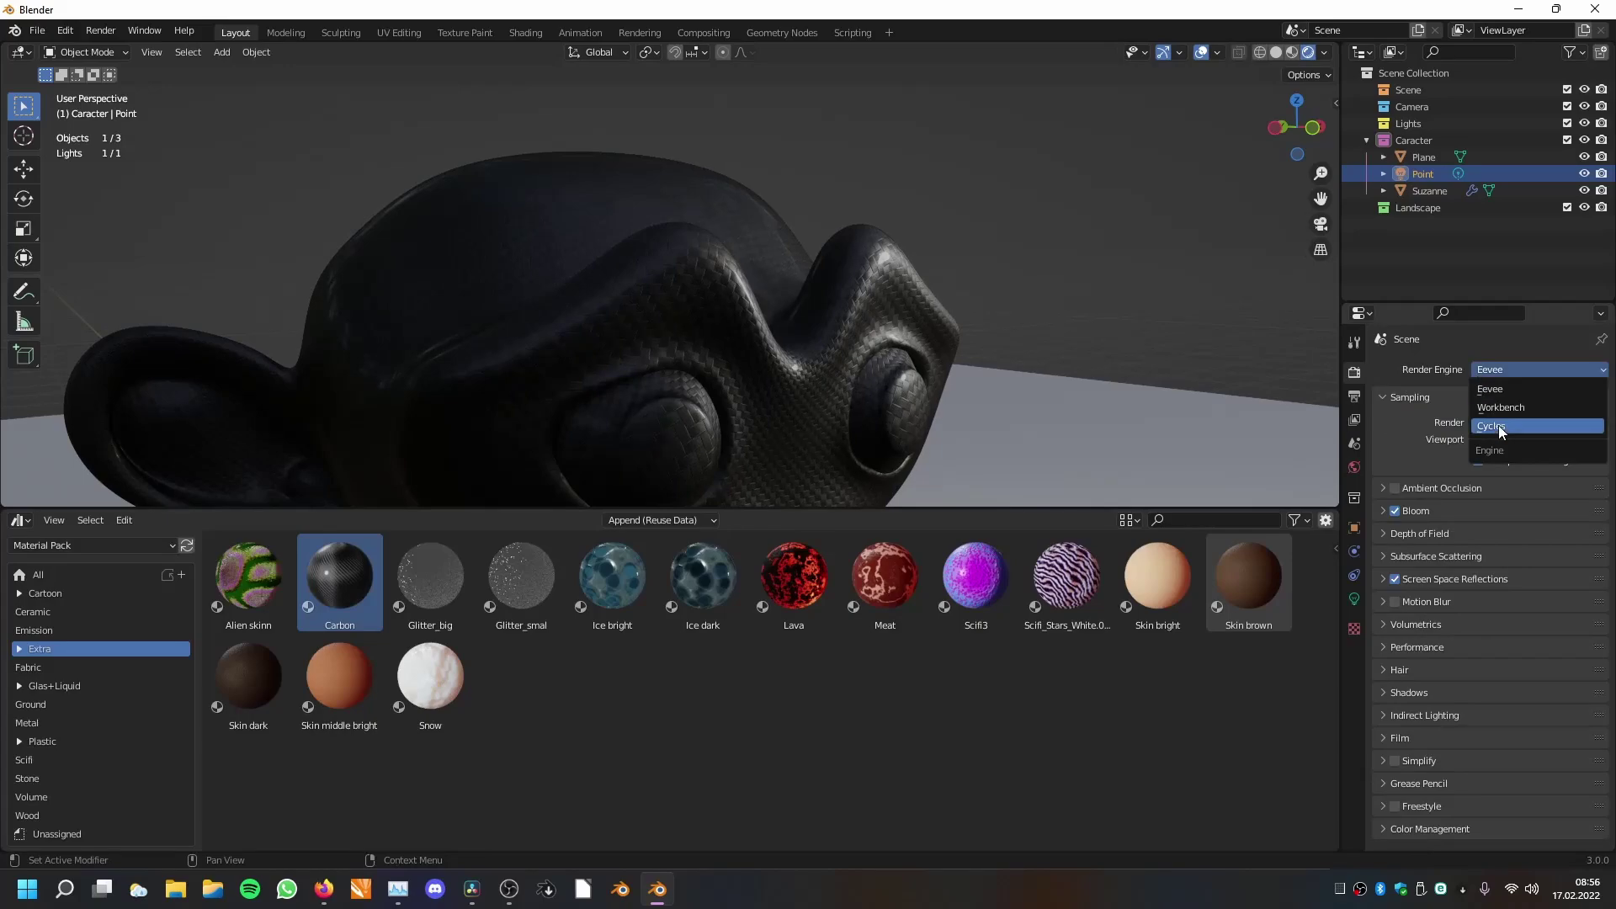
left_click(1499, 428)
middle_click_drag(877, 310, 859, 189, "shift")
scroll(855, 274, "up", 6)
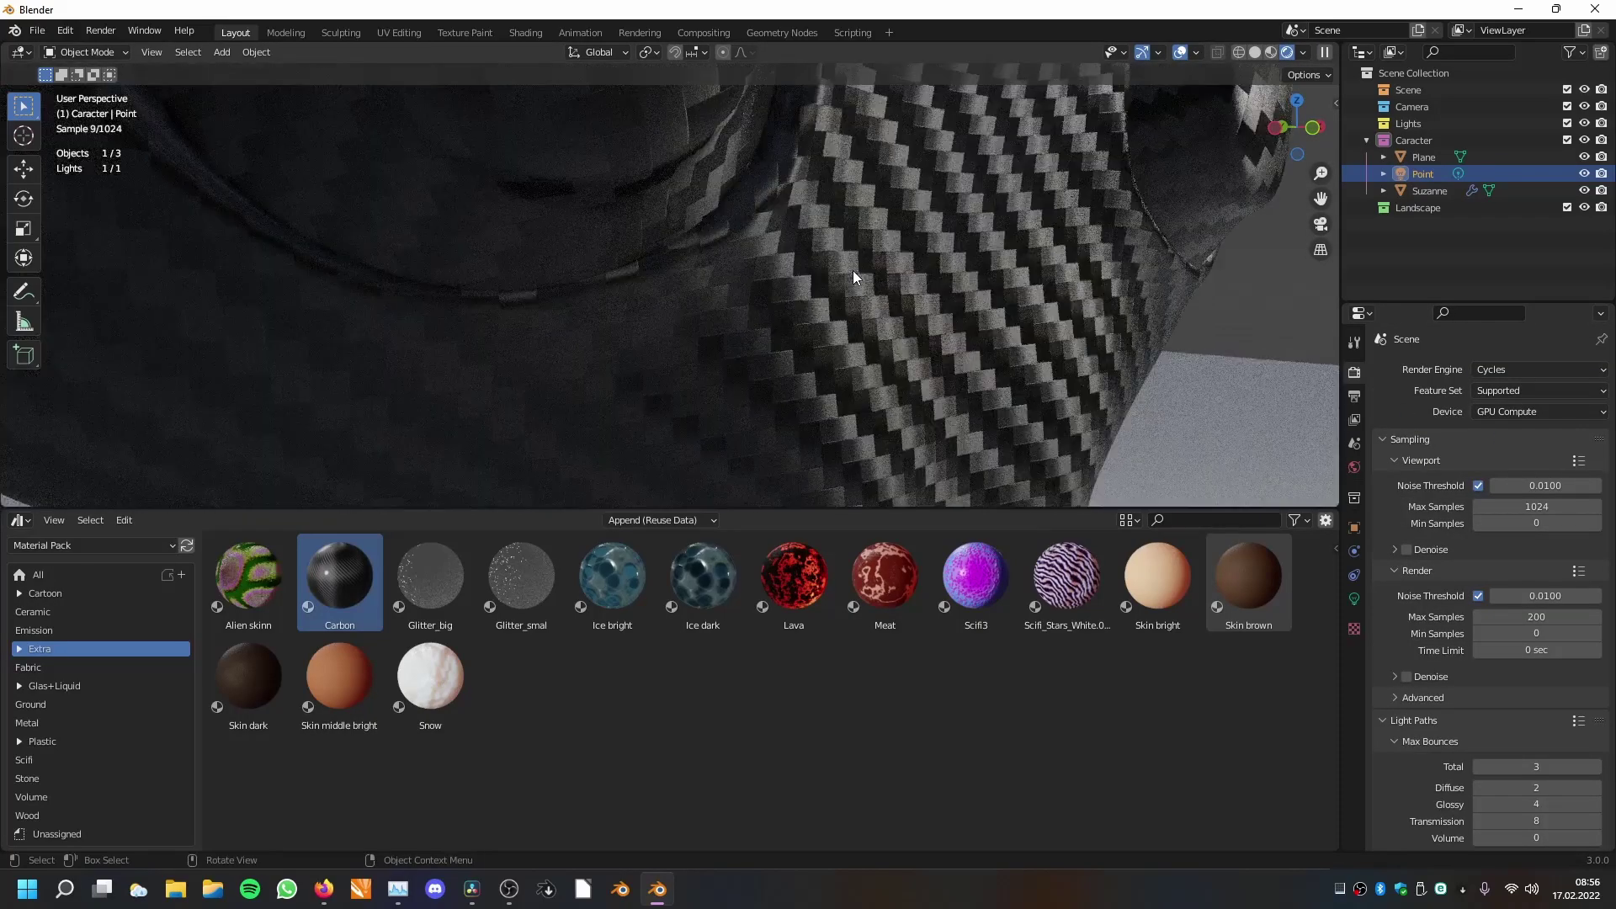
scroll(853, 276, "up", 6)
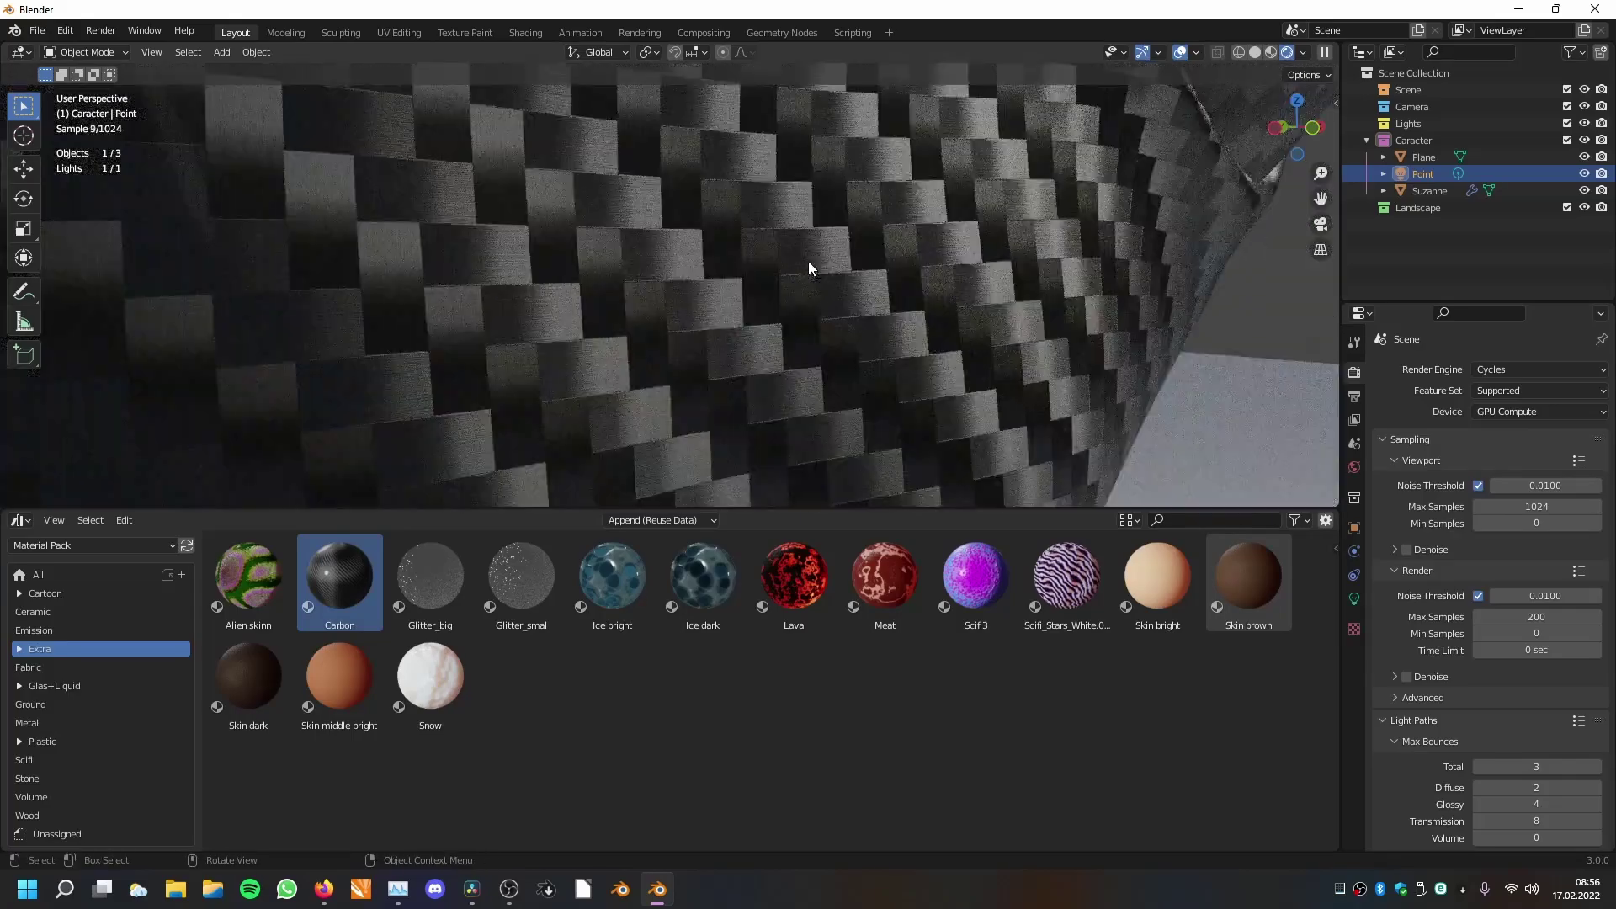
scroll(808, 268, "up", 3)
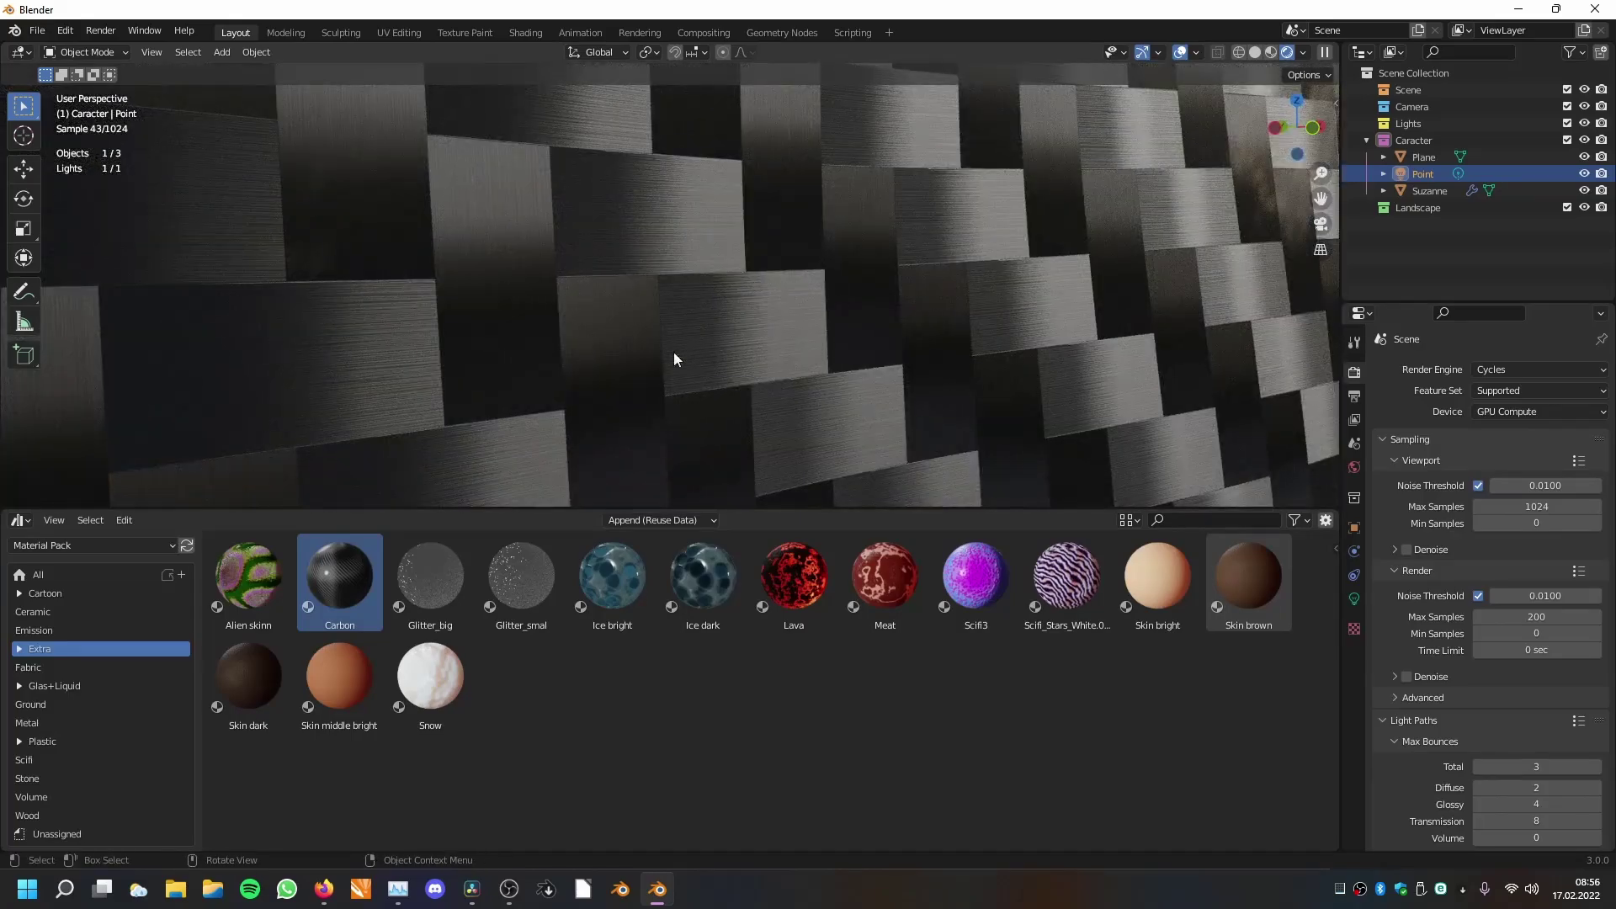
scroll(648, 332, "down", 10)
middle_click_drag(659, 325, 720, 311)
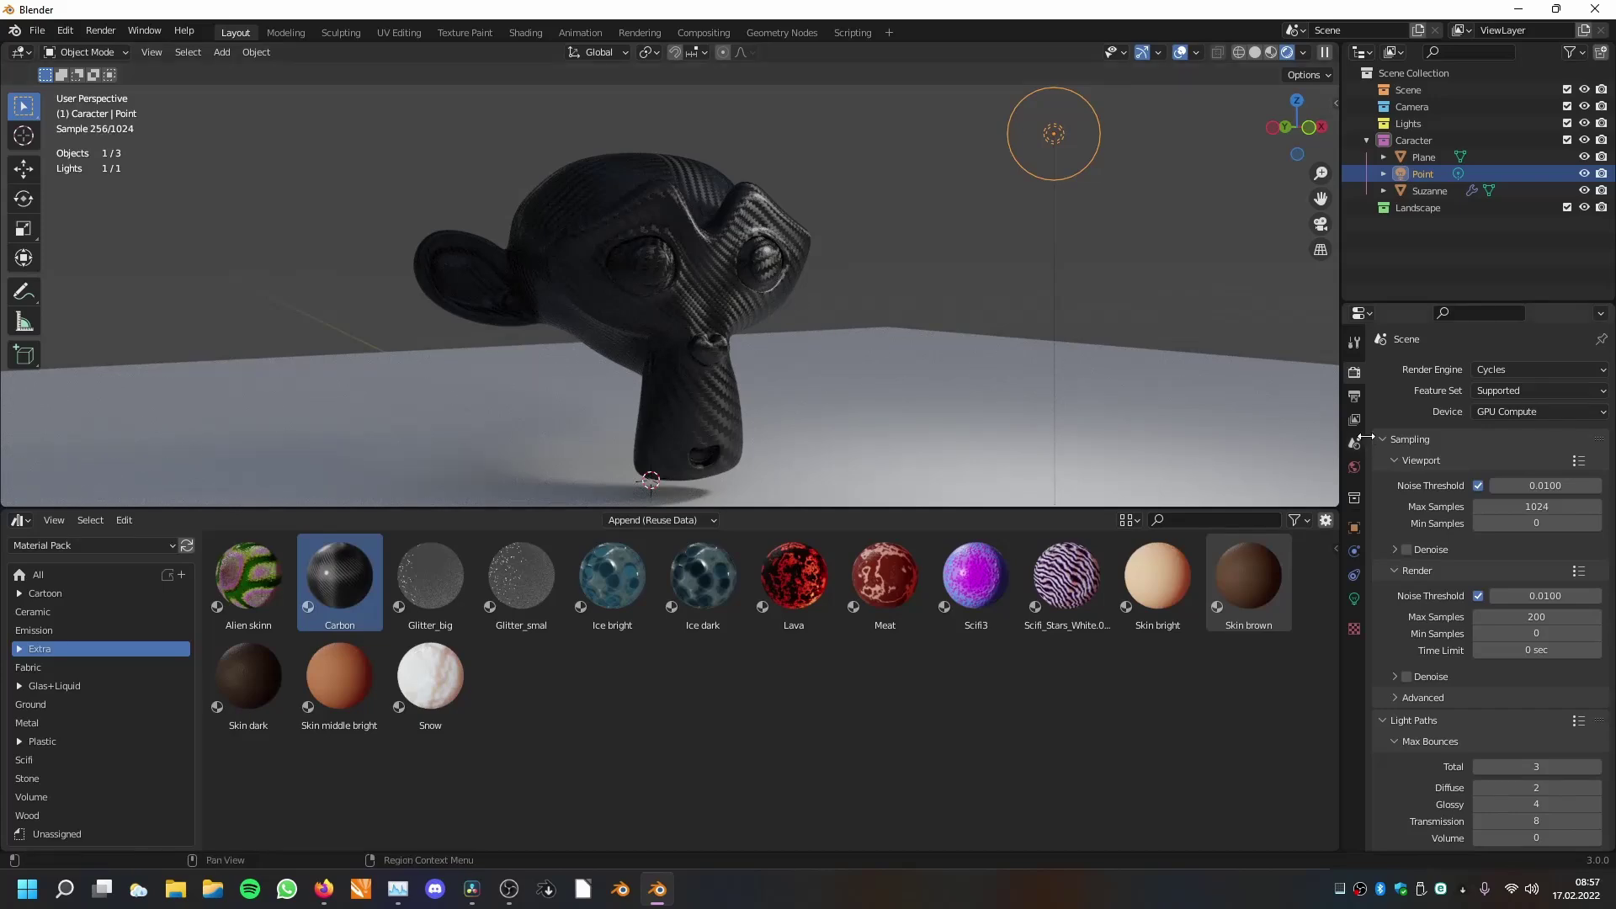
Apply the Alien skinn material to Suzanne and replace it with Glitter_big.
left_click_drag(249, 577, 690, 266)
middle_click_drag(708, 296, 664, 320)
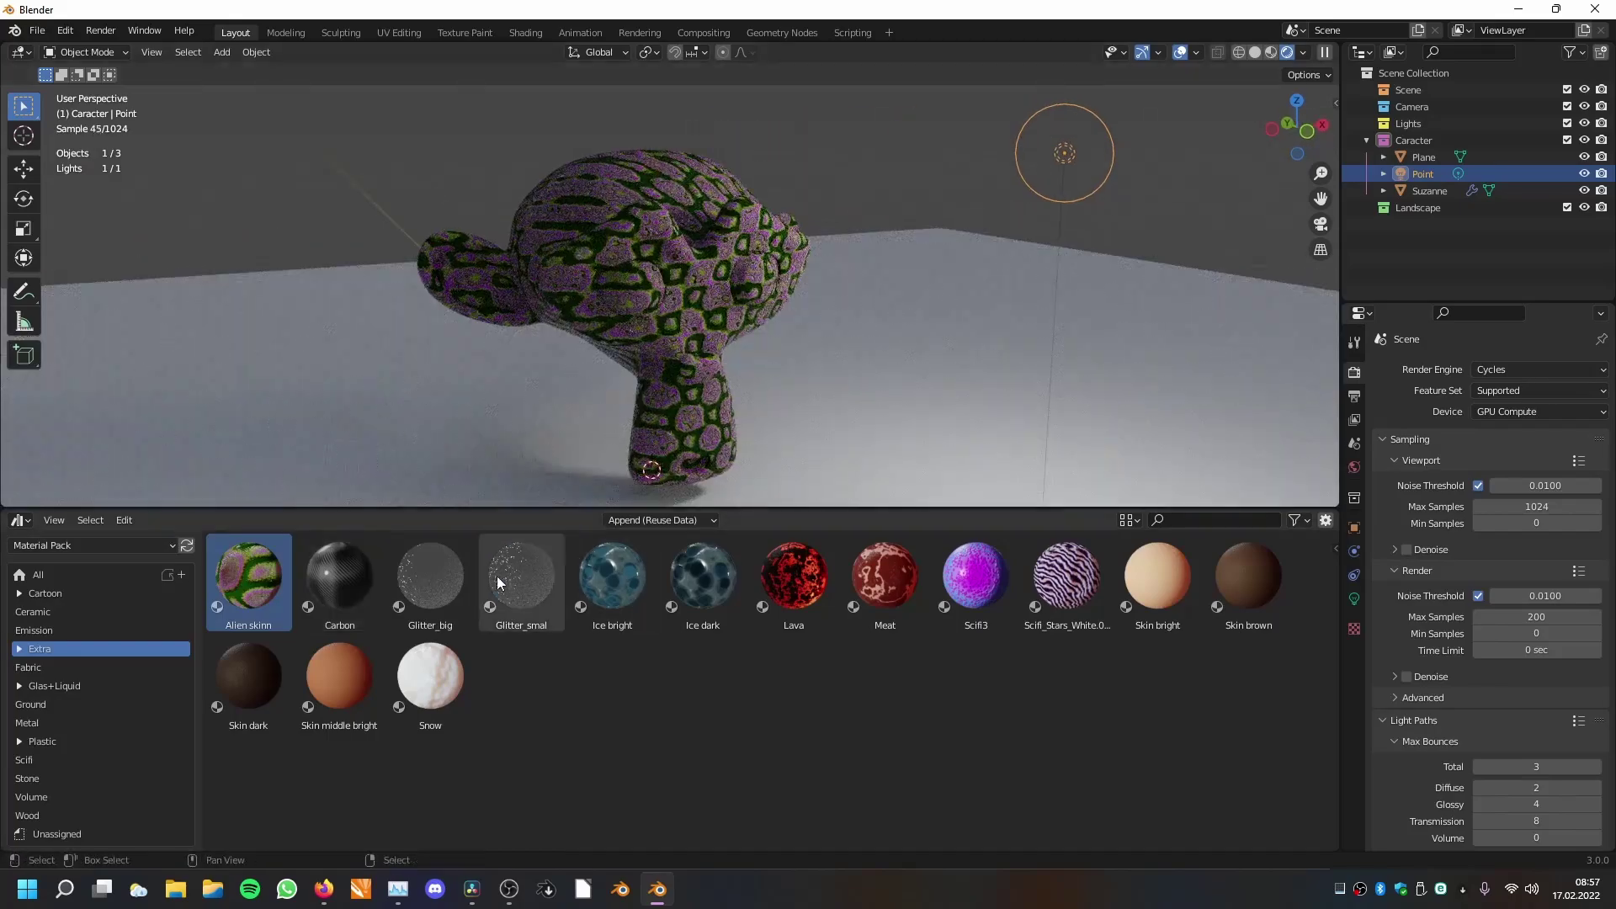
left_click_drag(433, 575, 460, 537)
left_click_drag(727, 333, 759, 323)
middle_click_drag(759, 324, 714, 396)
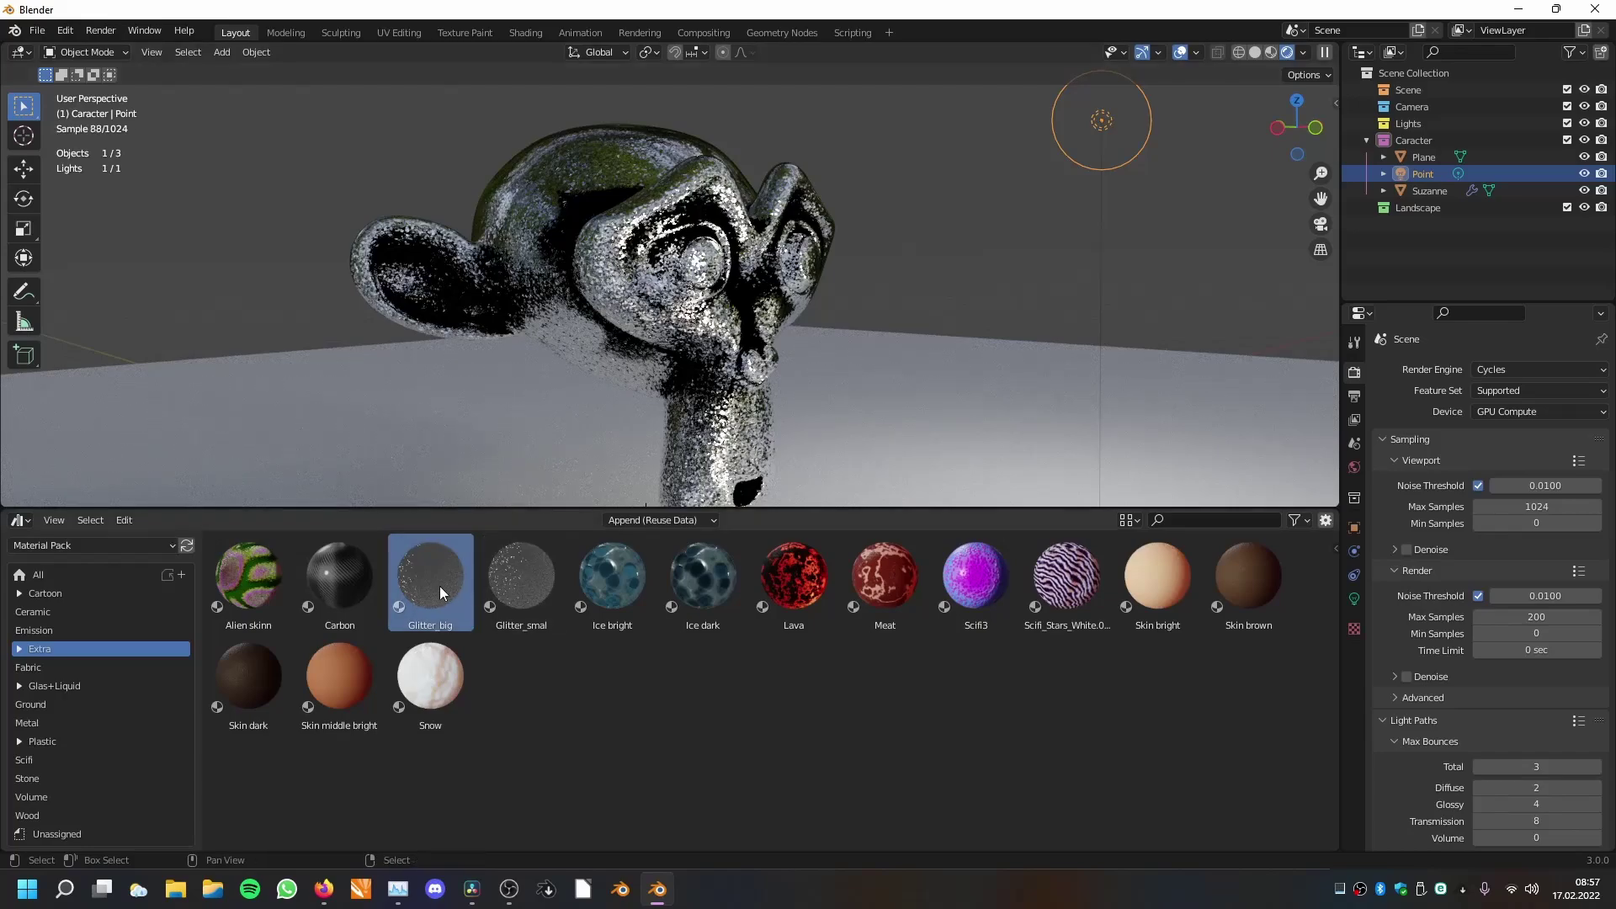
scroll(707, 350, "up", 3)
Apply the Glitter_smal material to Suzanne.
left_click(524, 591)
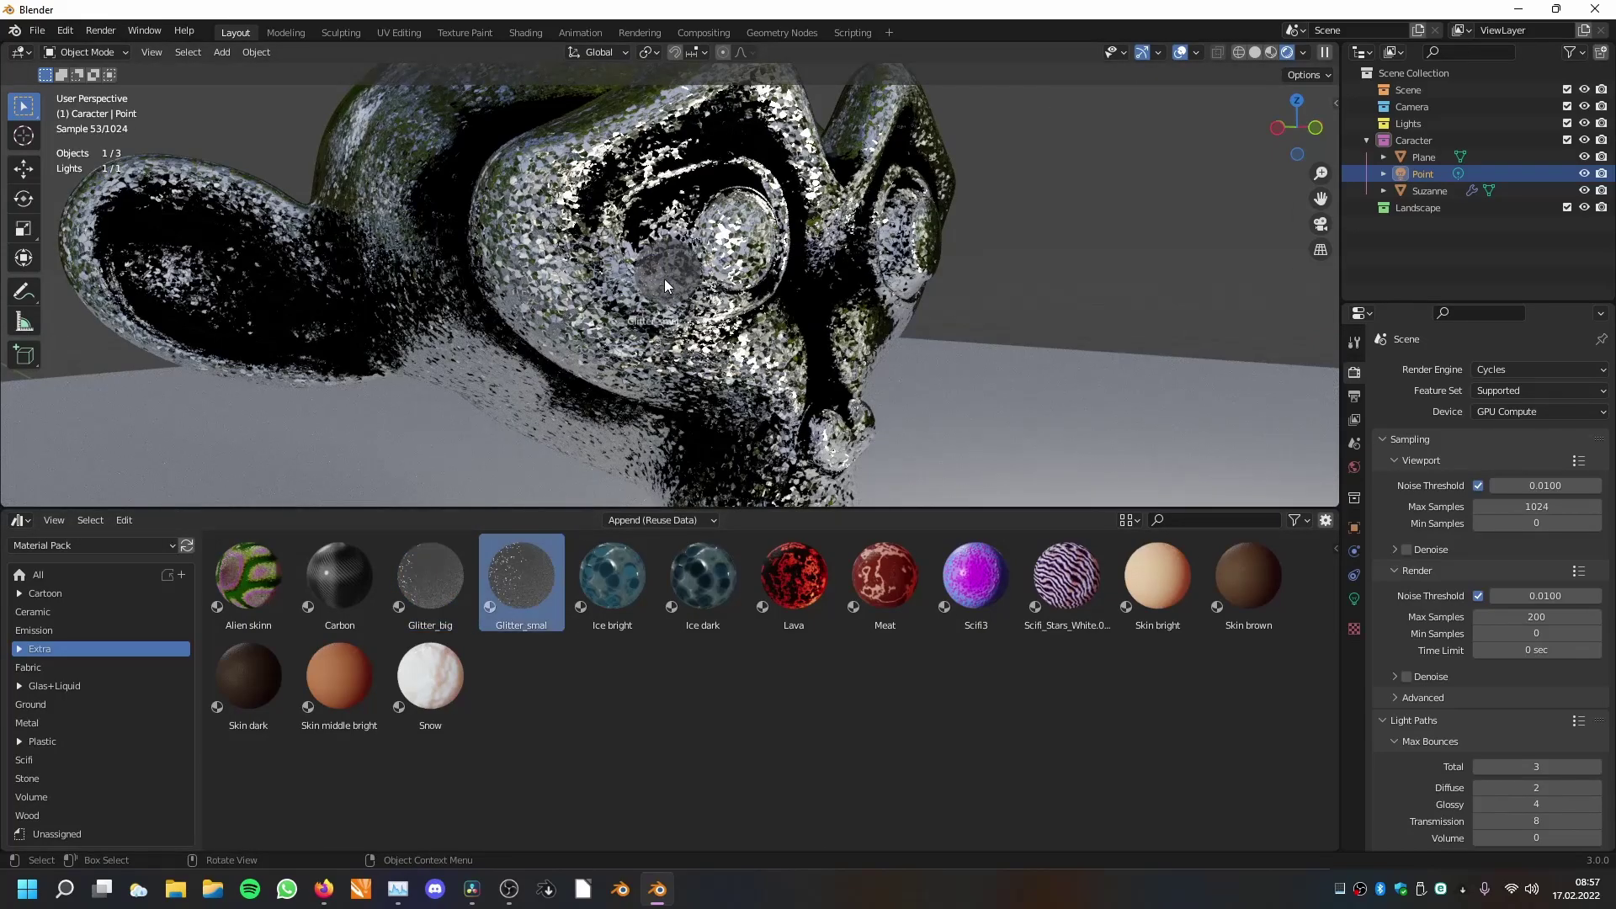
left_click_drag(664, 280, 669, 286)
scroll(740, 399, "down", 2)
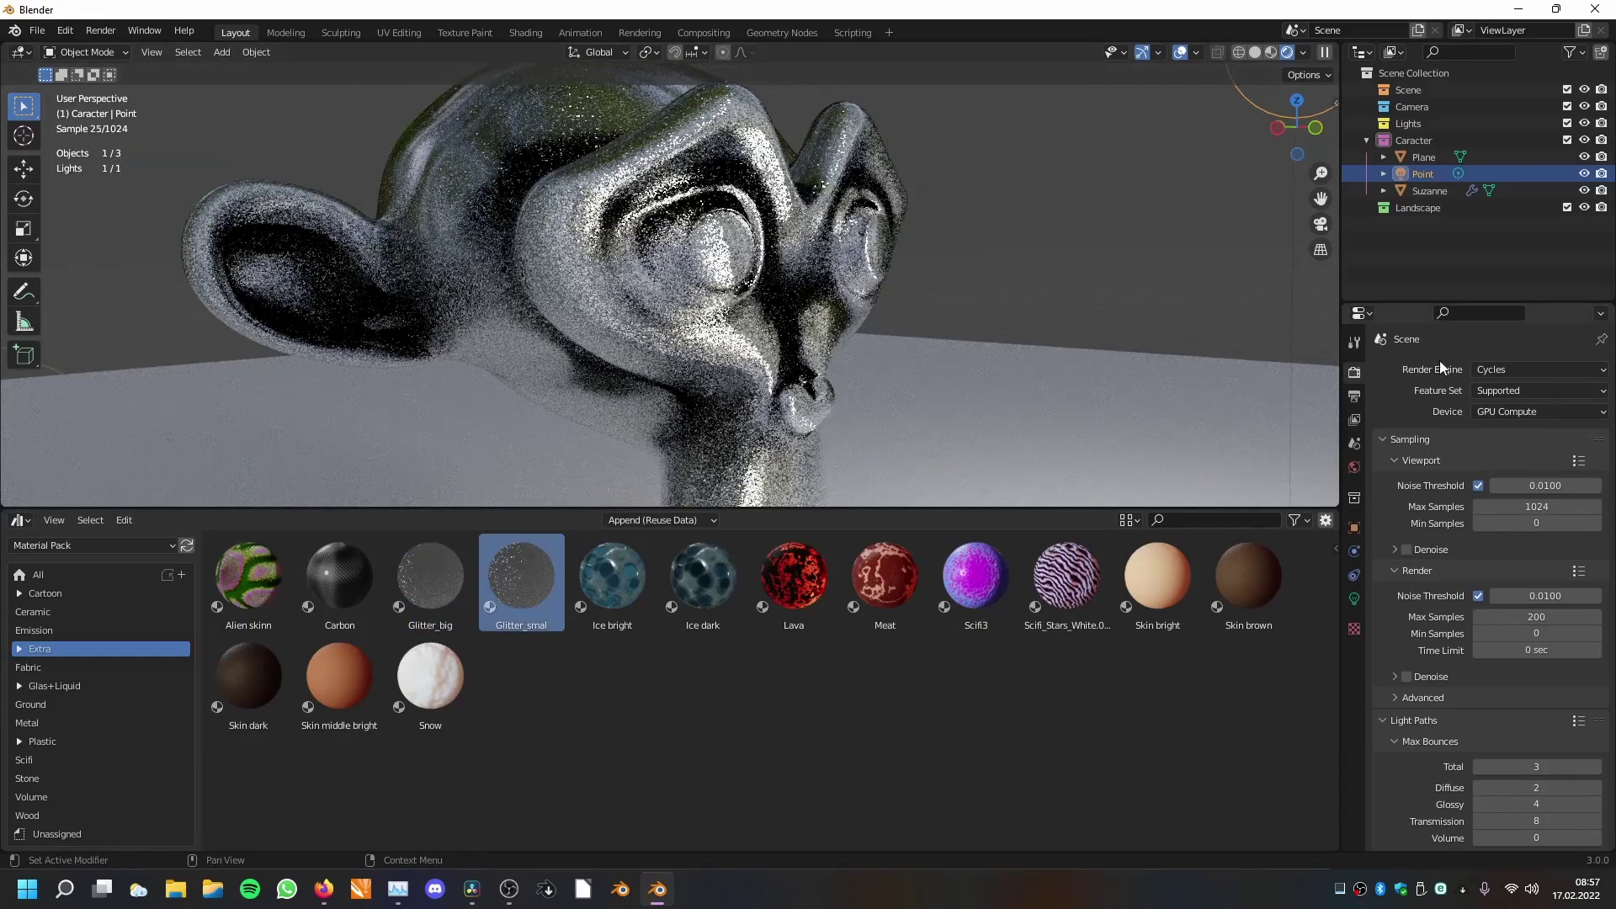
Switch the render engine to Eevee and apply the Glitter_big material to Suzanne.
left_click(1505, 370)
left_click(1505, 394)
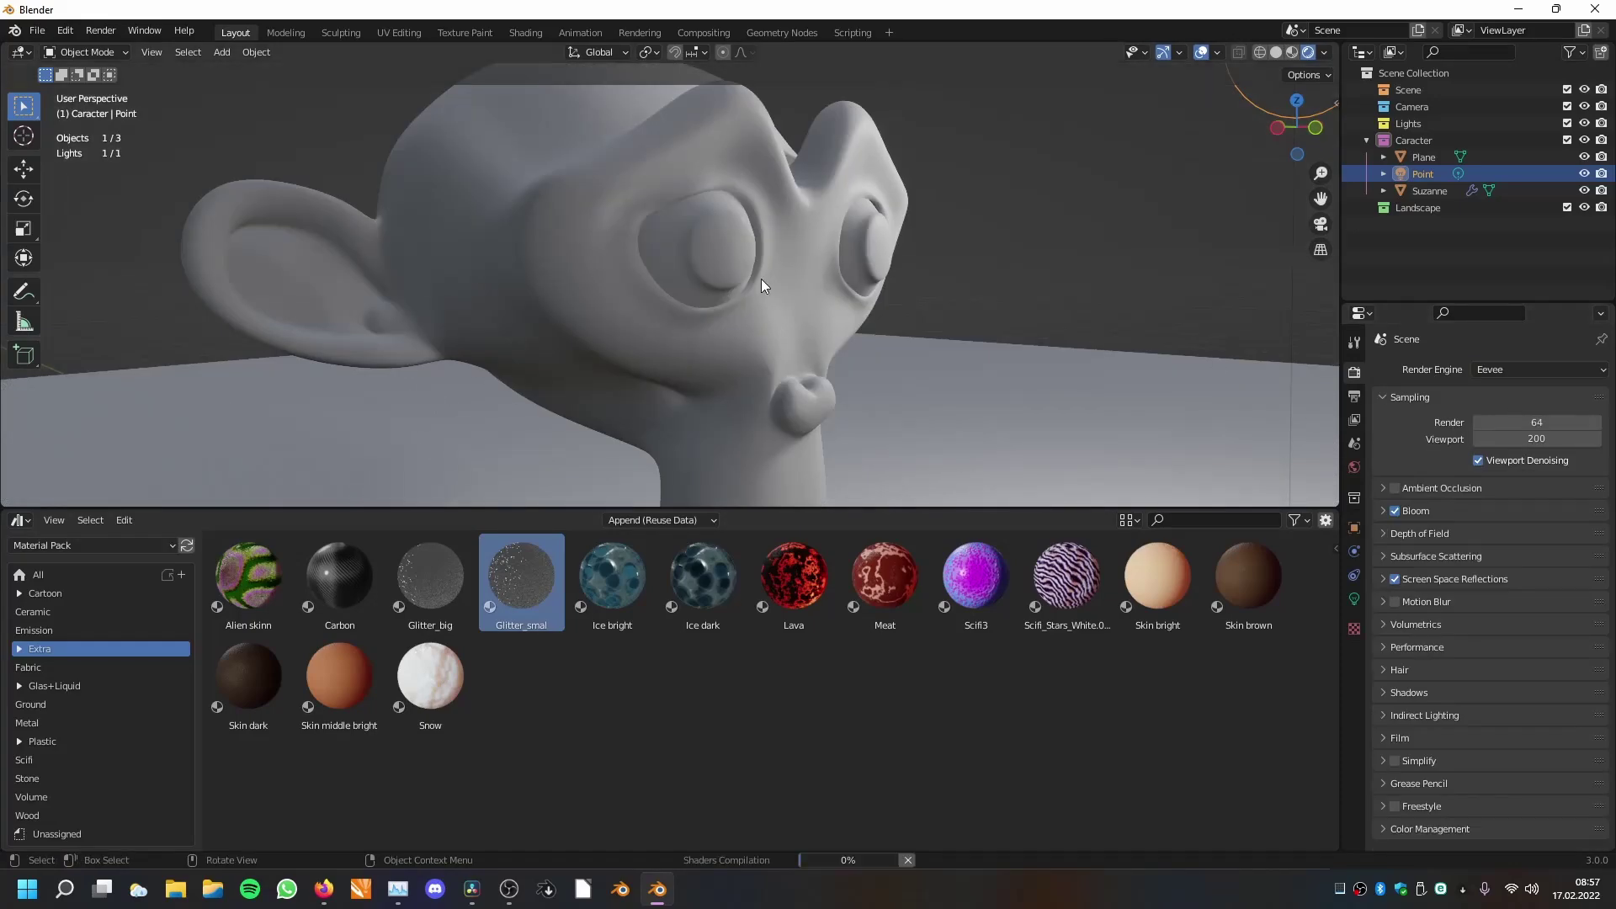
scroll(761, 280, "down", 2)
mouse_move(761, 288)
middle_mouse_down()
mouse_move(770, 311)
mouse_move(692, 274)
mouse_move(725, 273)
mouse_move(704, 268)
mouse_move(713, 355)
middle_mouse_up()
scroll(693, 275, "up", 4)
left_click_drag(430, 581, 587, 348)
scroll(588, 348, "down", 6)
middle_click_drag(602, 324, 670, 325)
Apply the Ice bright material to Suzanne.
left_click_drag(627, 585, 607, 223)
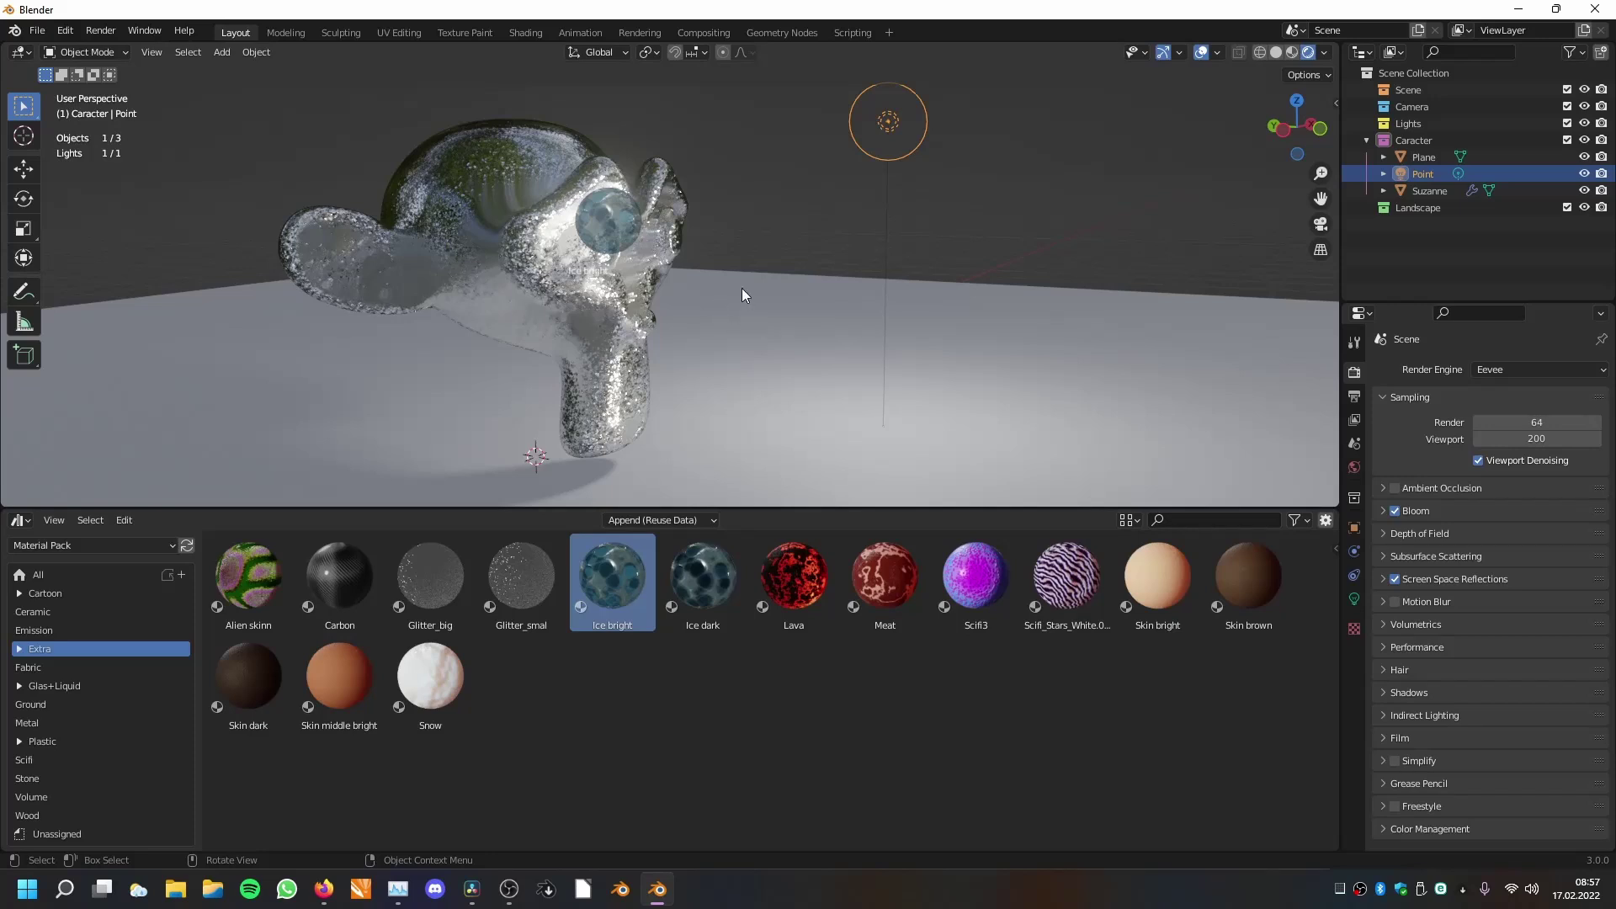
scroll(749, 288, "down", 1)
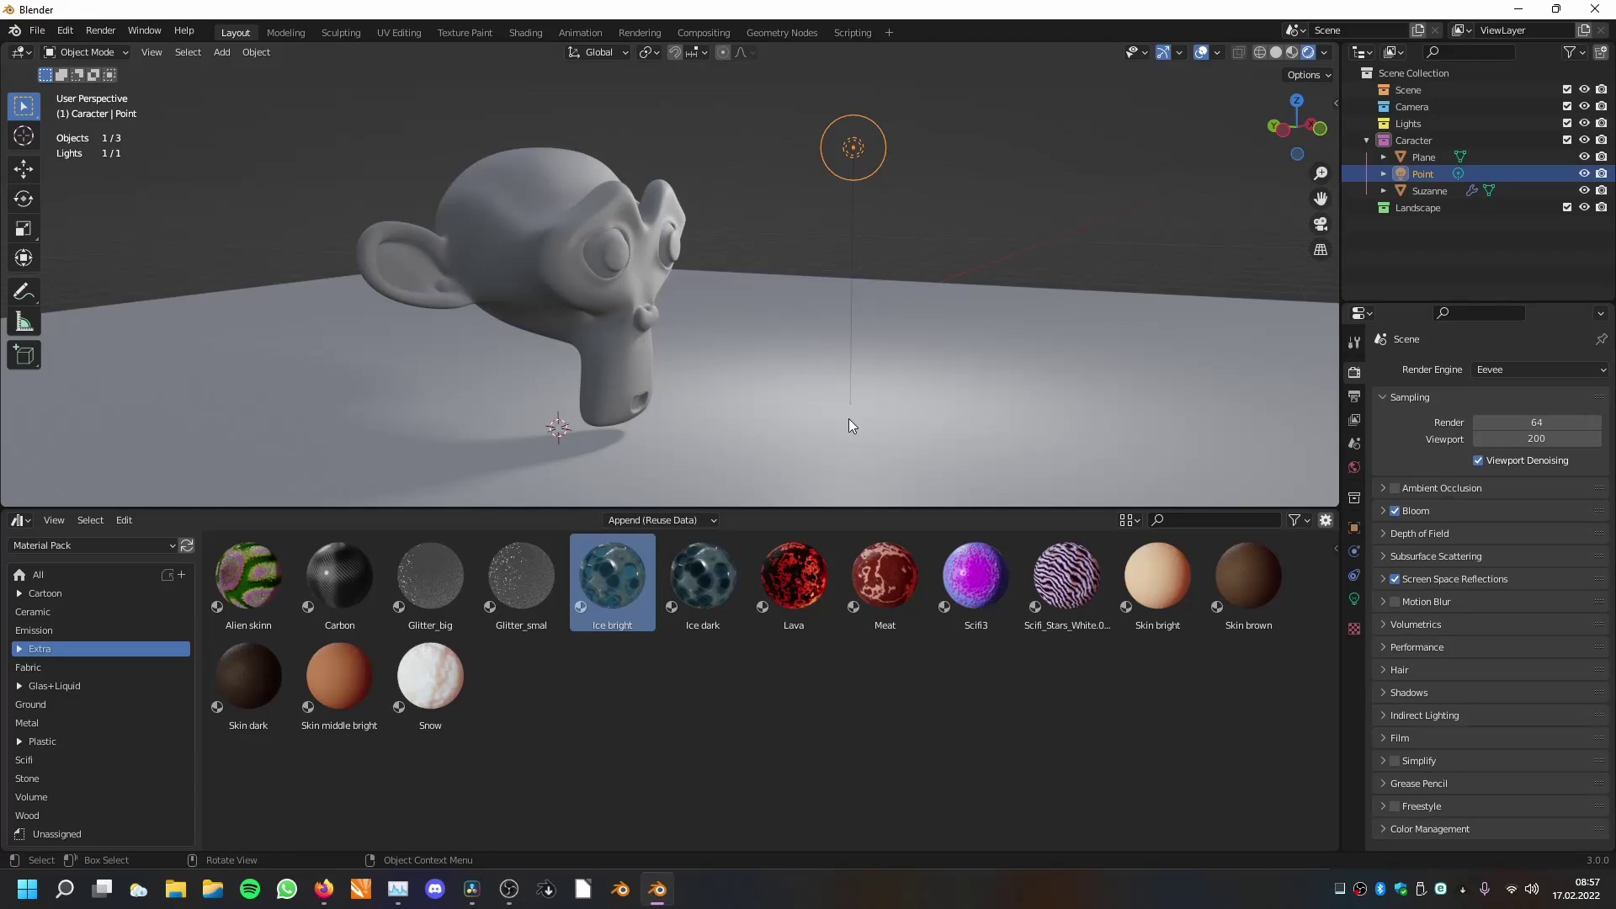
scroll(990, 340, "up", 3)
middle_click_drag(855, 417, 912, 313, "shift")
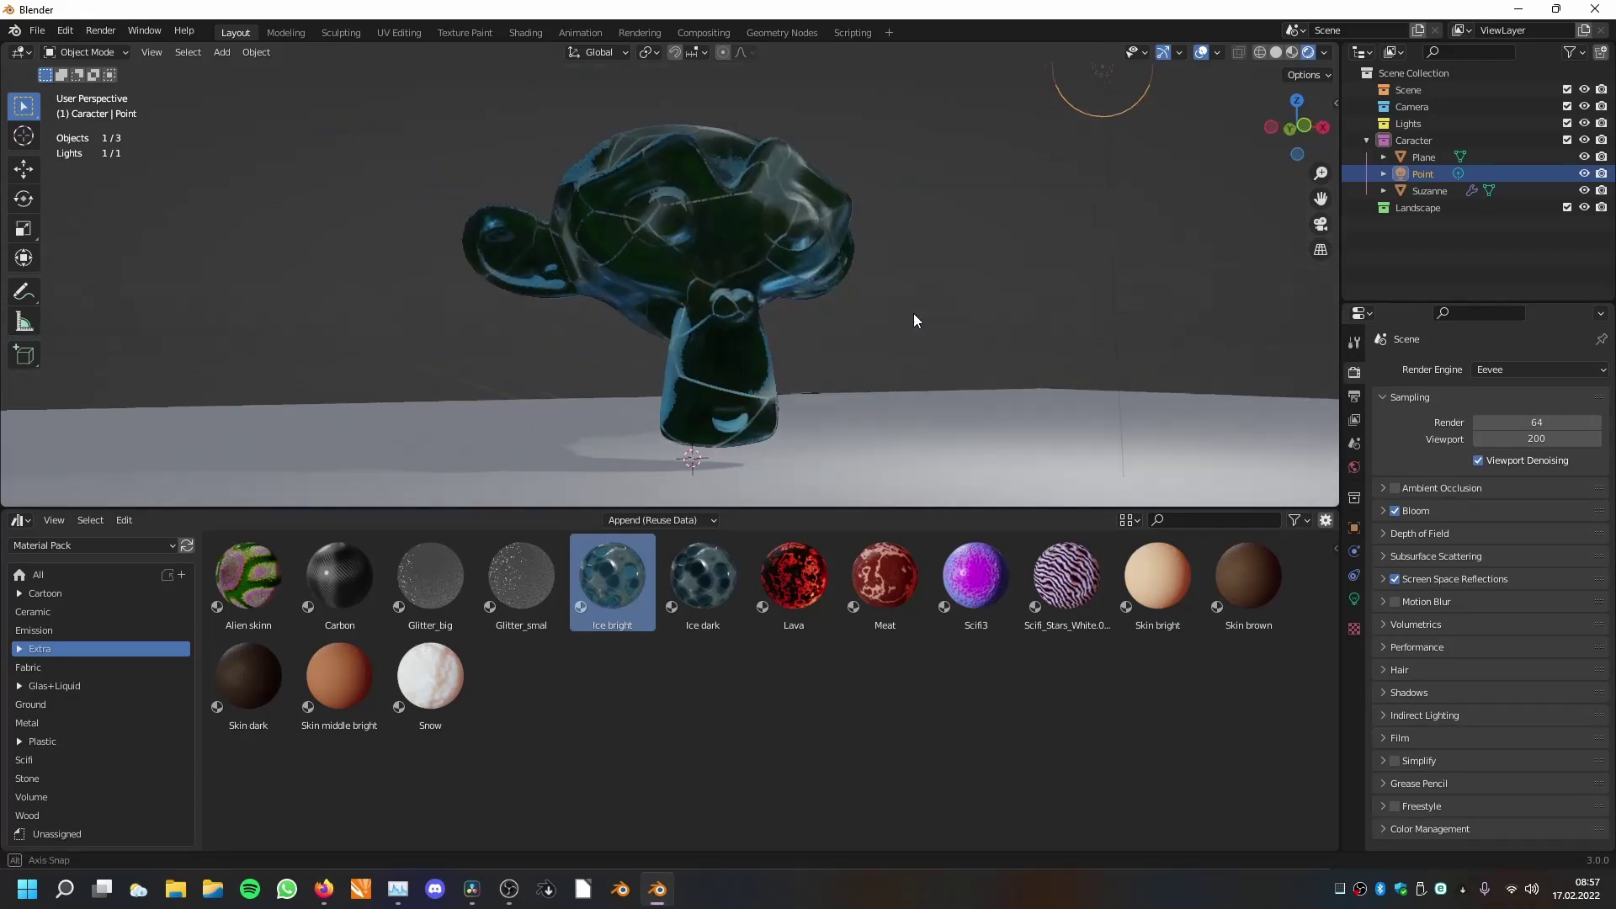
Examine the Ice bright surface on Suzanne up close and from above during animation playback, and stop the playback.
scroll(917, 315, "up", 3)
scroll(918, 316, "up", 3)
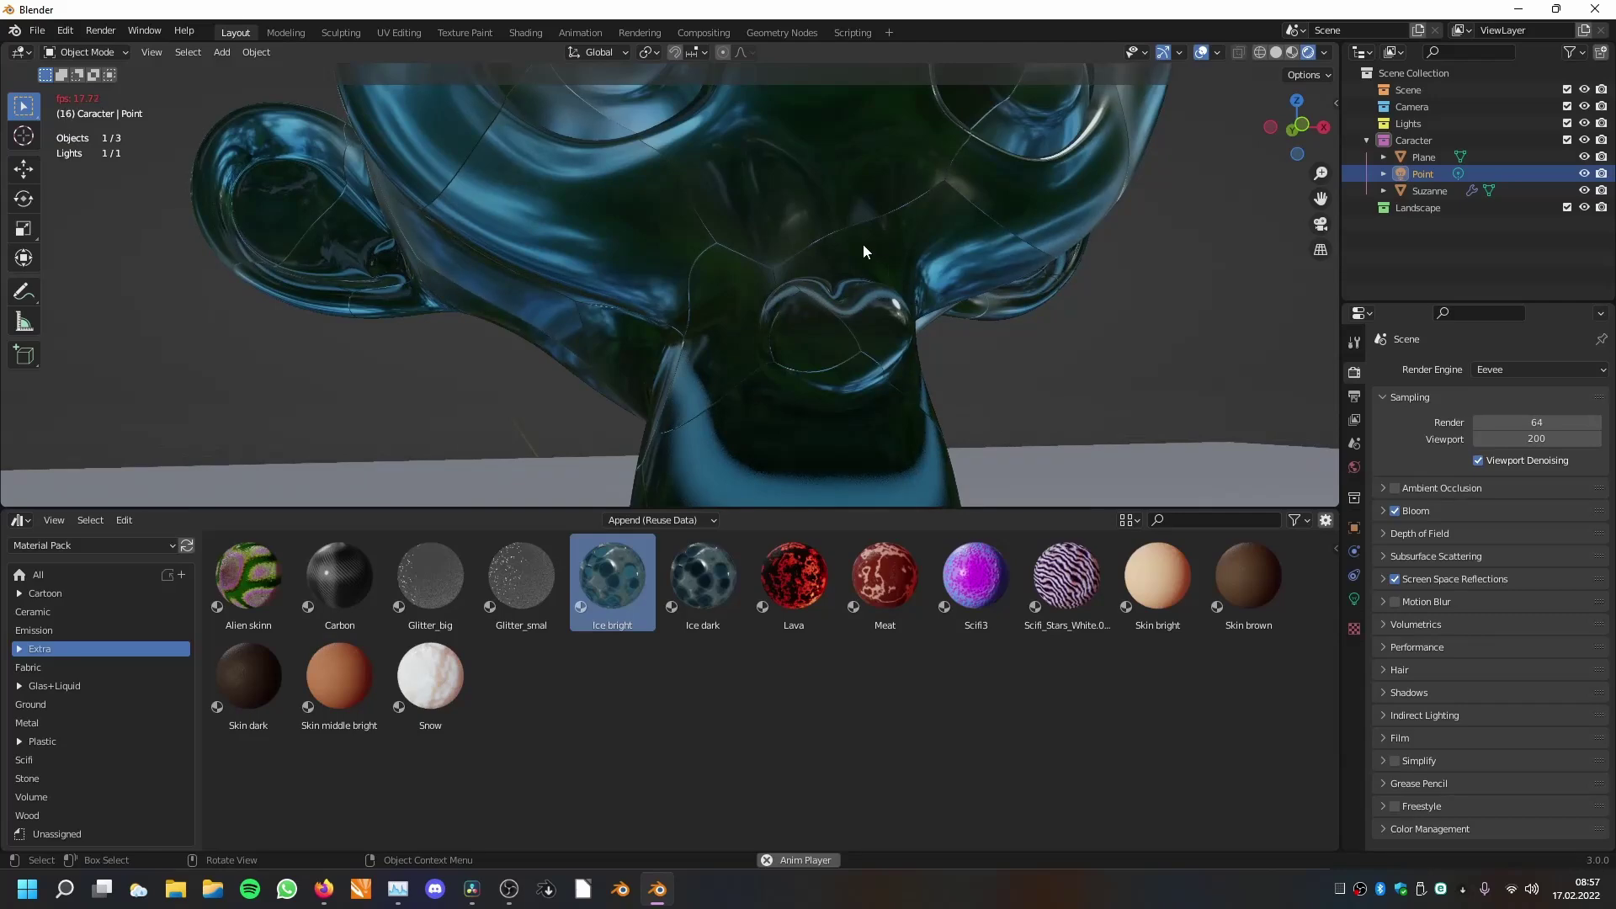
middle_click_drag(790, 172, 722, 351, "shift")
scroll(725, 301, "up", 2)
scroll(727, 303, "up", 3)
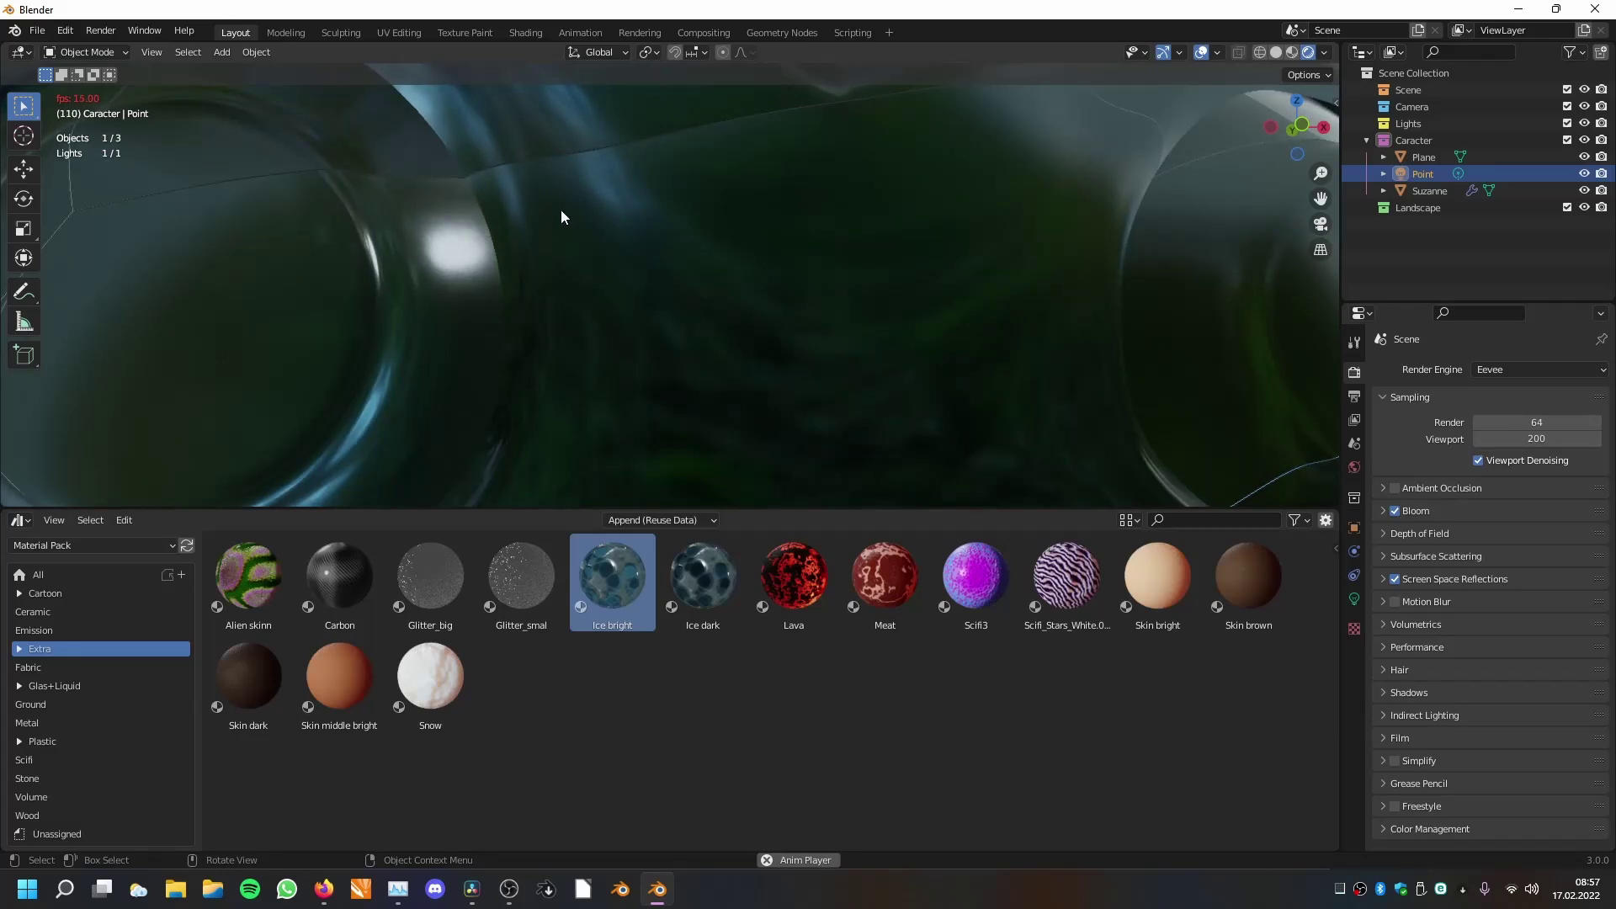
scroll(545, 229, "down", 5)
middle_click_drag(560, 233, 715, 329)
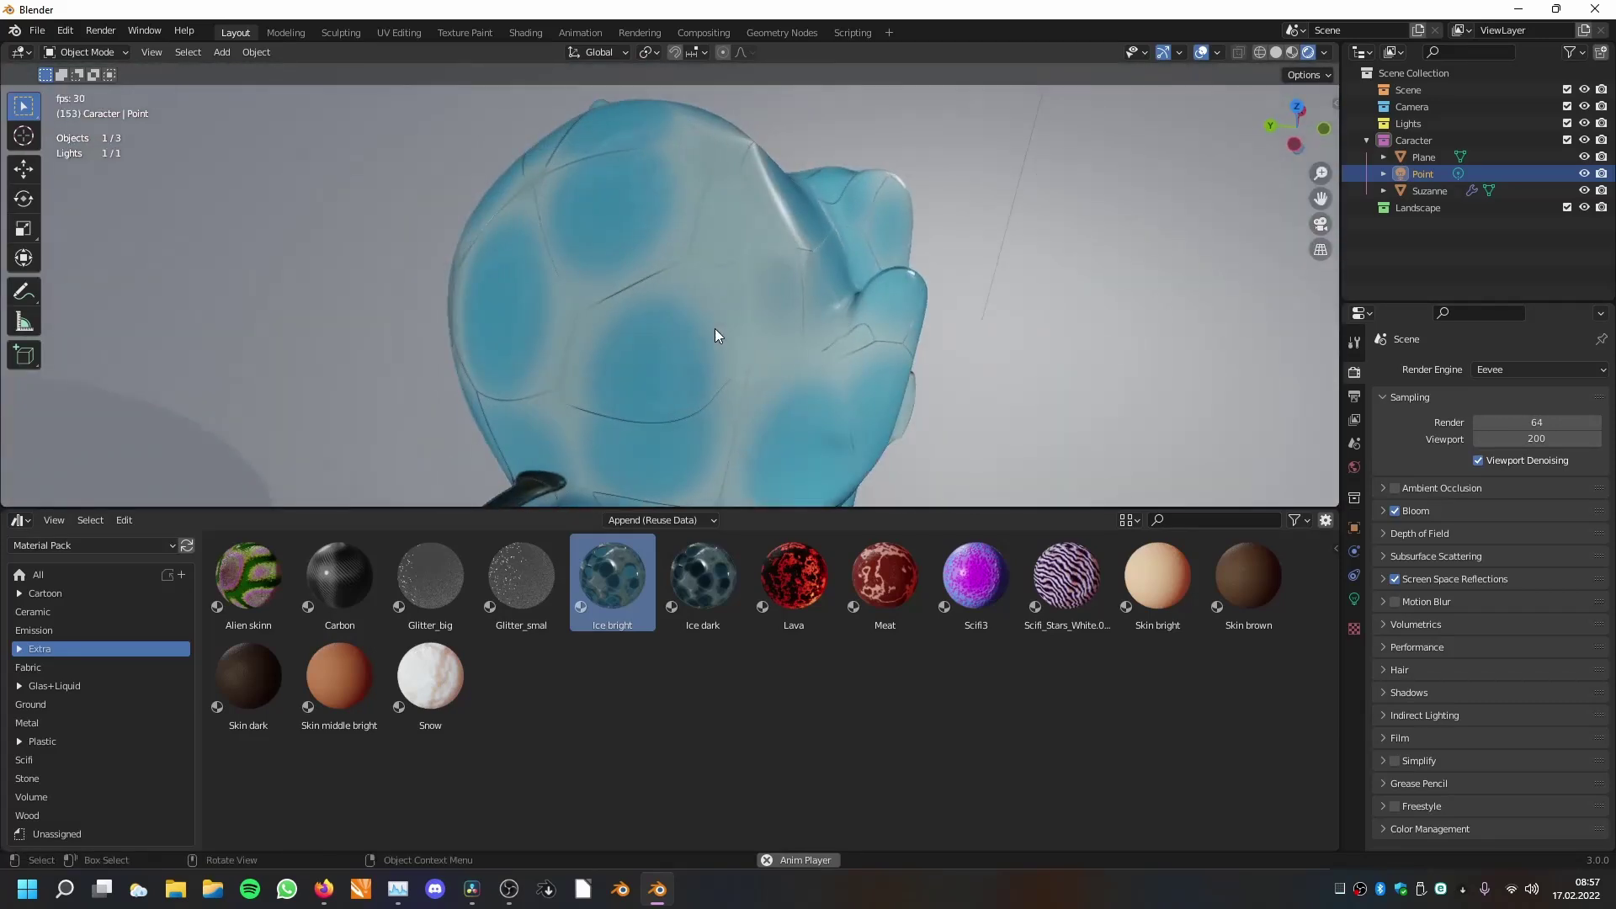
scroll(715, 328, "up", 4)
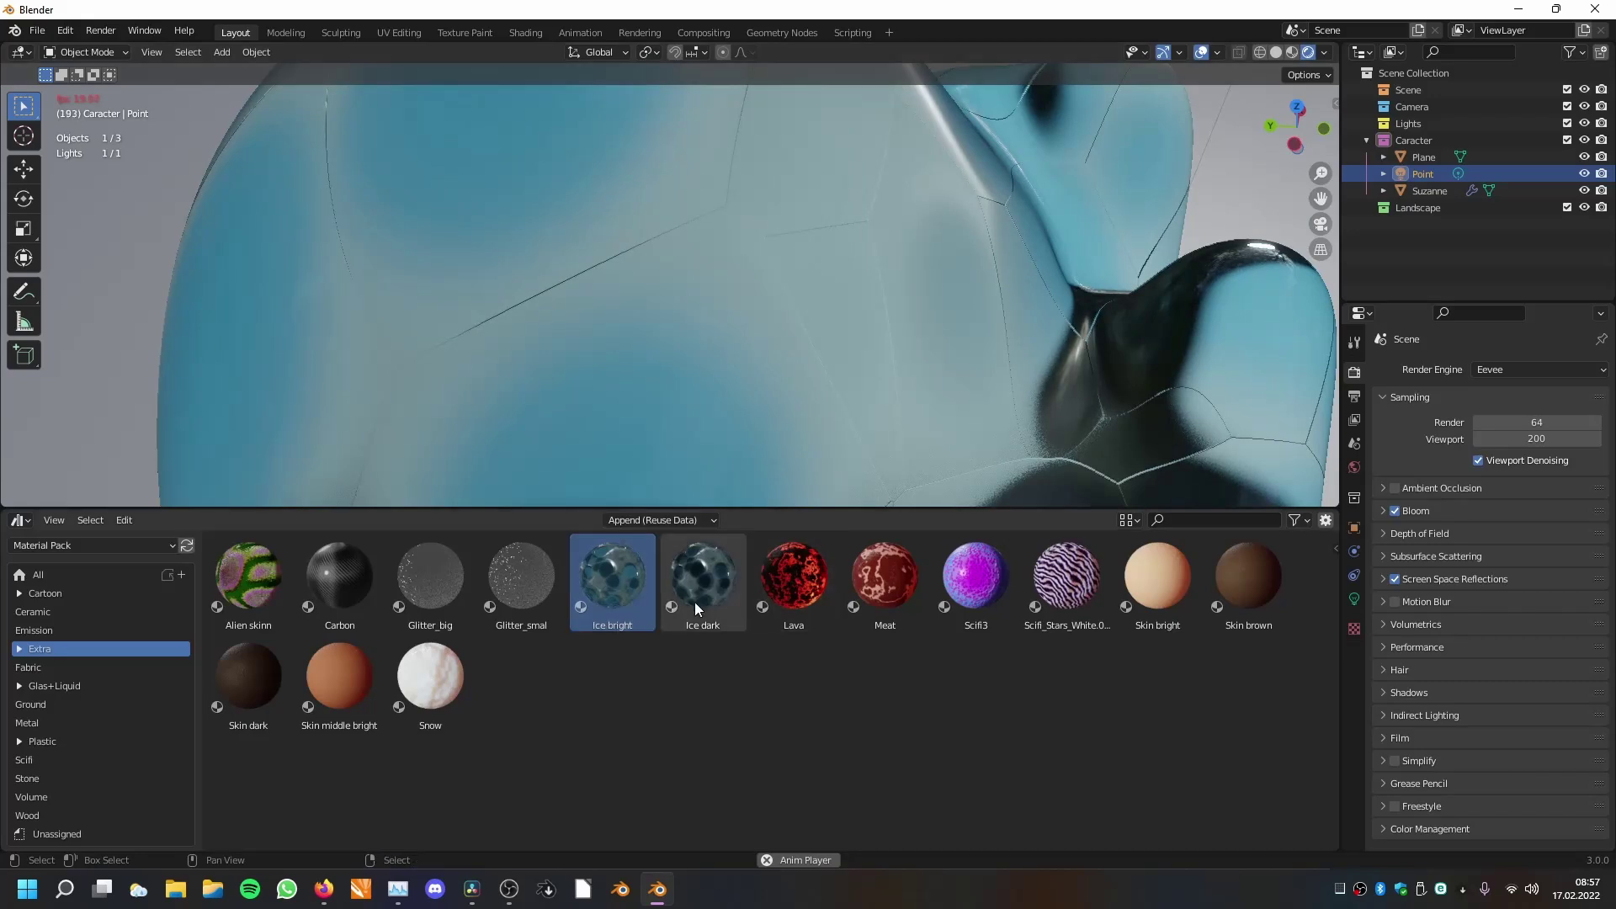
scroll(729, 336, "down", 5)
middle_click_drag(730, 336, 603, 240)
scroll(602, 240, "down", 3)
middle_click_drag(718, 288, 665, 294, "shift")
key("space")
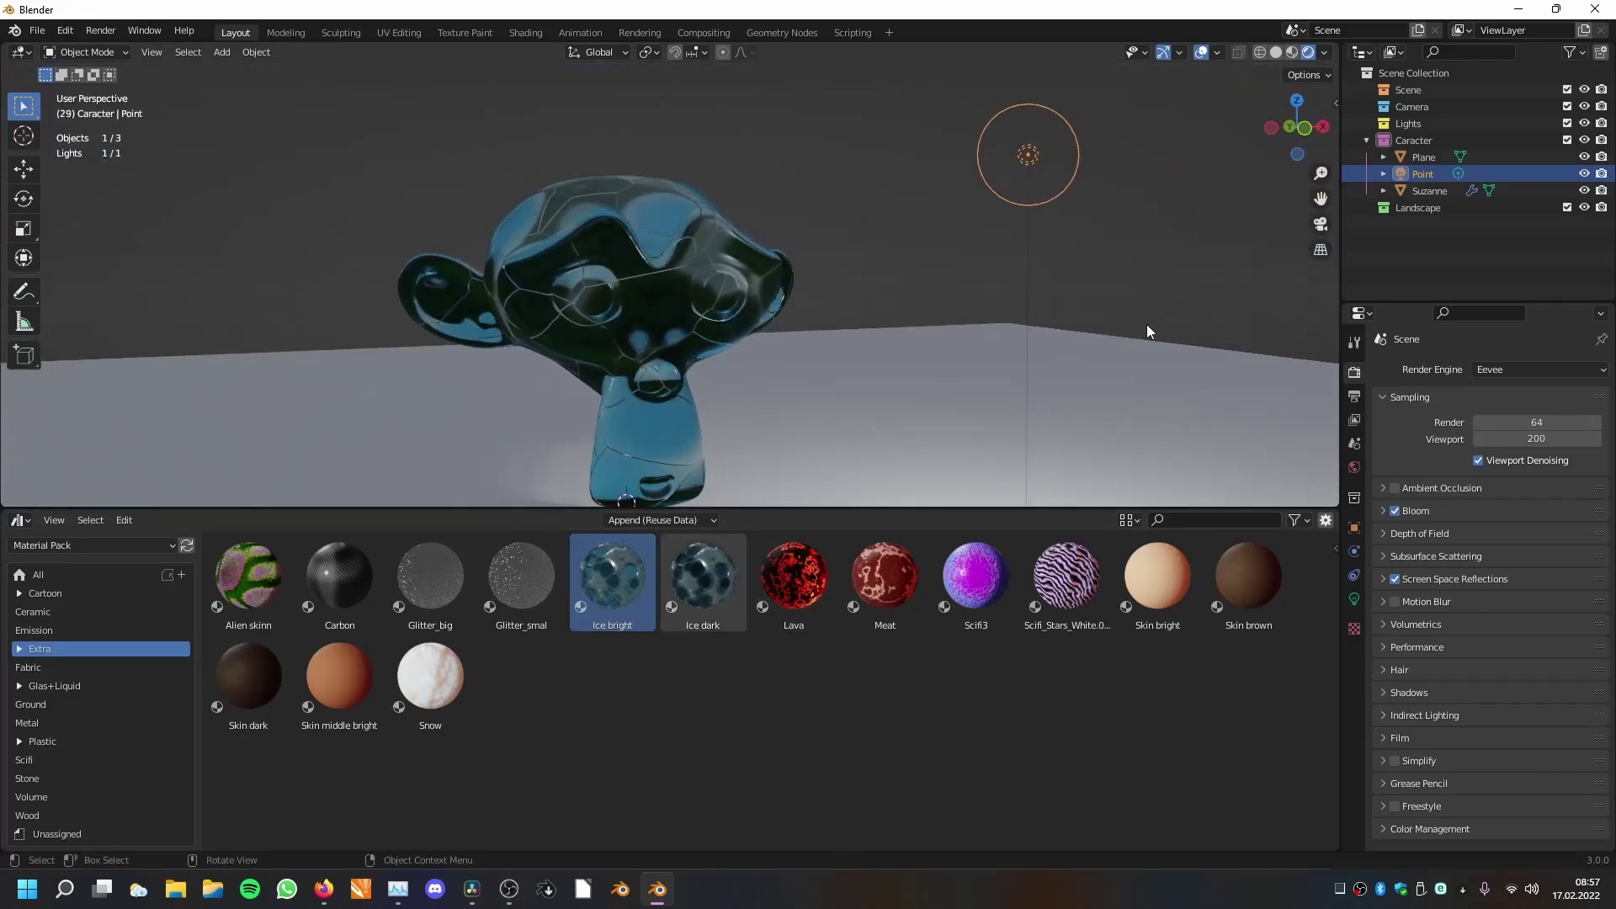
Switch the render engine to Cycles and apply the Ice dark material to Suzanne.
left_click(1499, 368)
left_click(1506, 427)
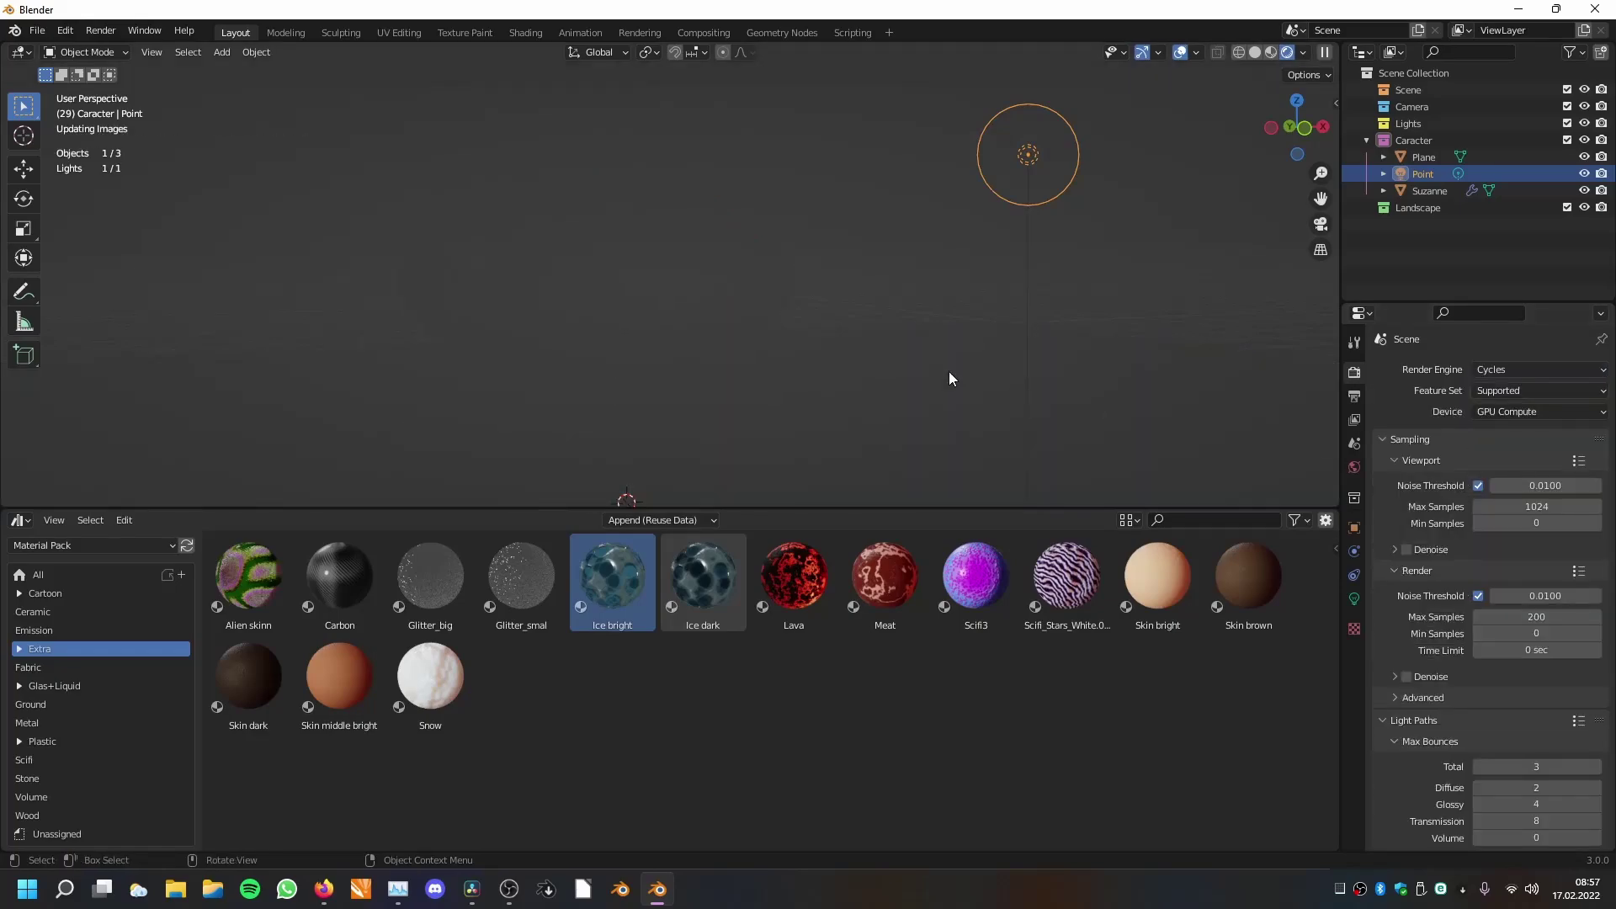
middle_click_drag(917, 371, 886, 315)
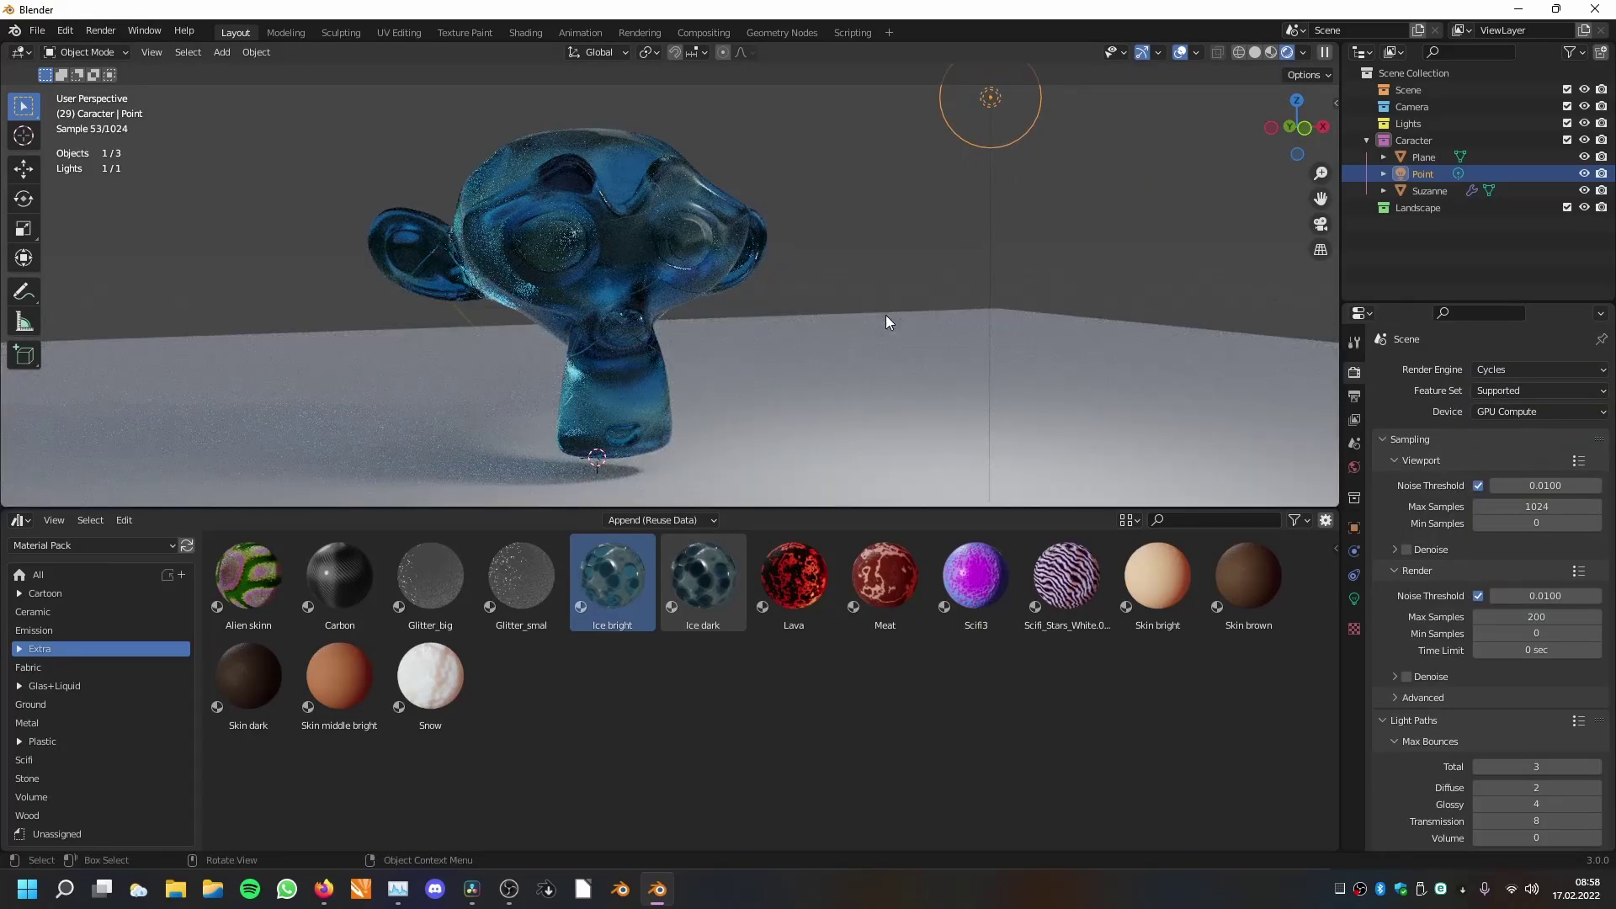
scroll(902, 319, "up", 5)
left_click_drag(703, 580, 592, 258)
scroll(712, 350, "down", 5)
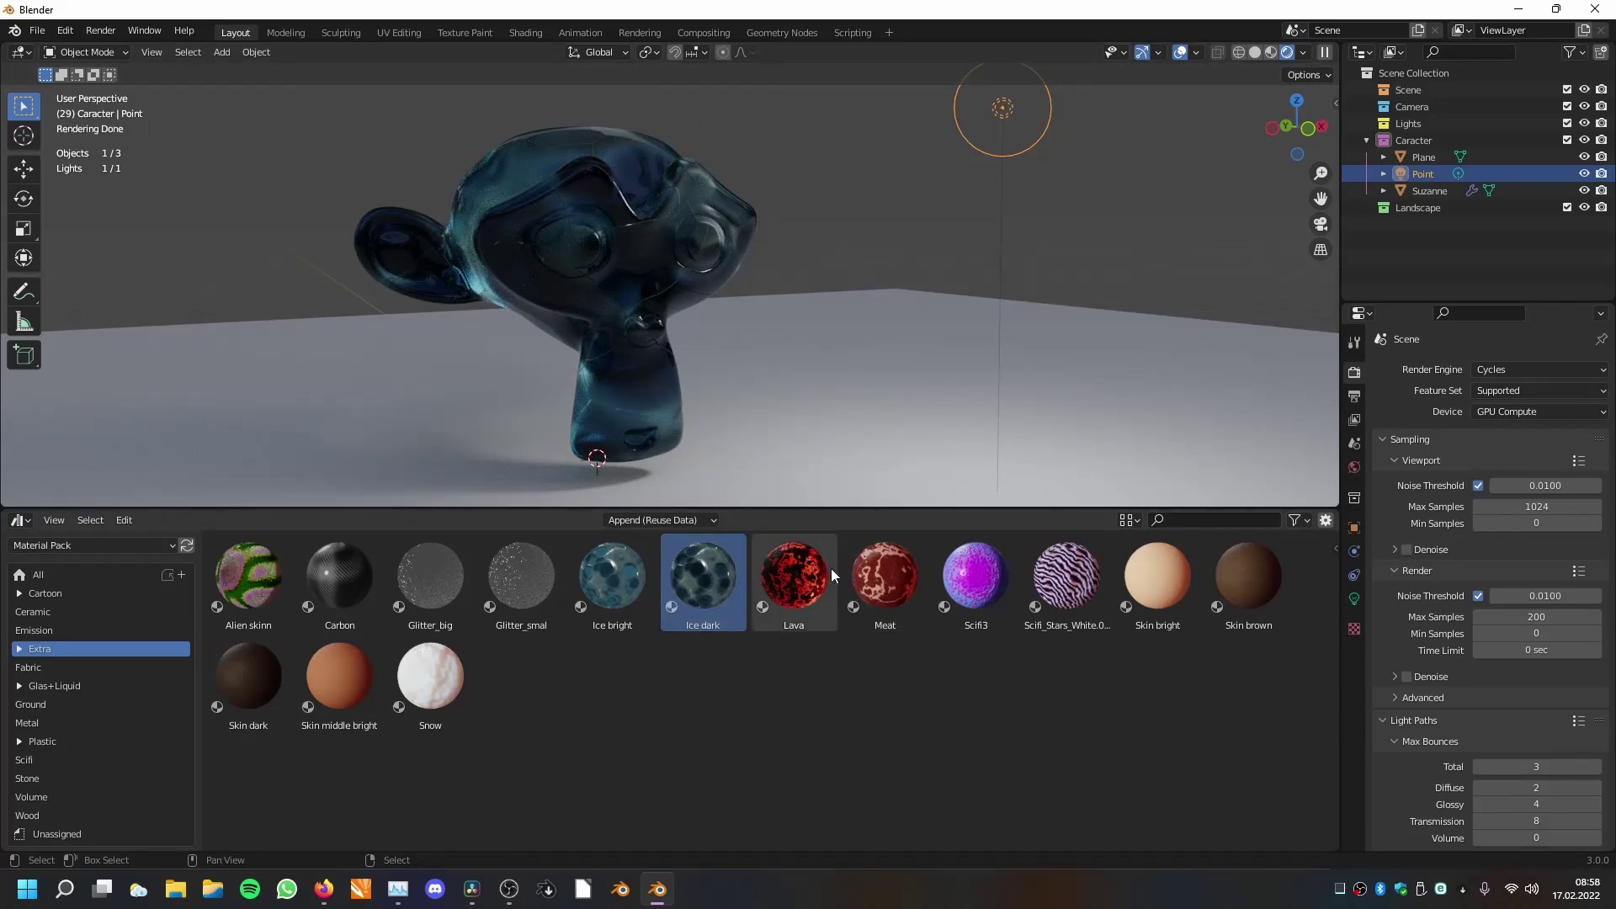
Switch the render engine to Eevee and apply the Lava material to Suzanne.
left_click(1523, 371)
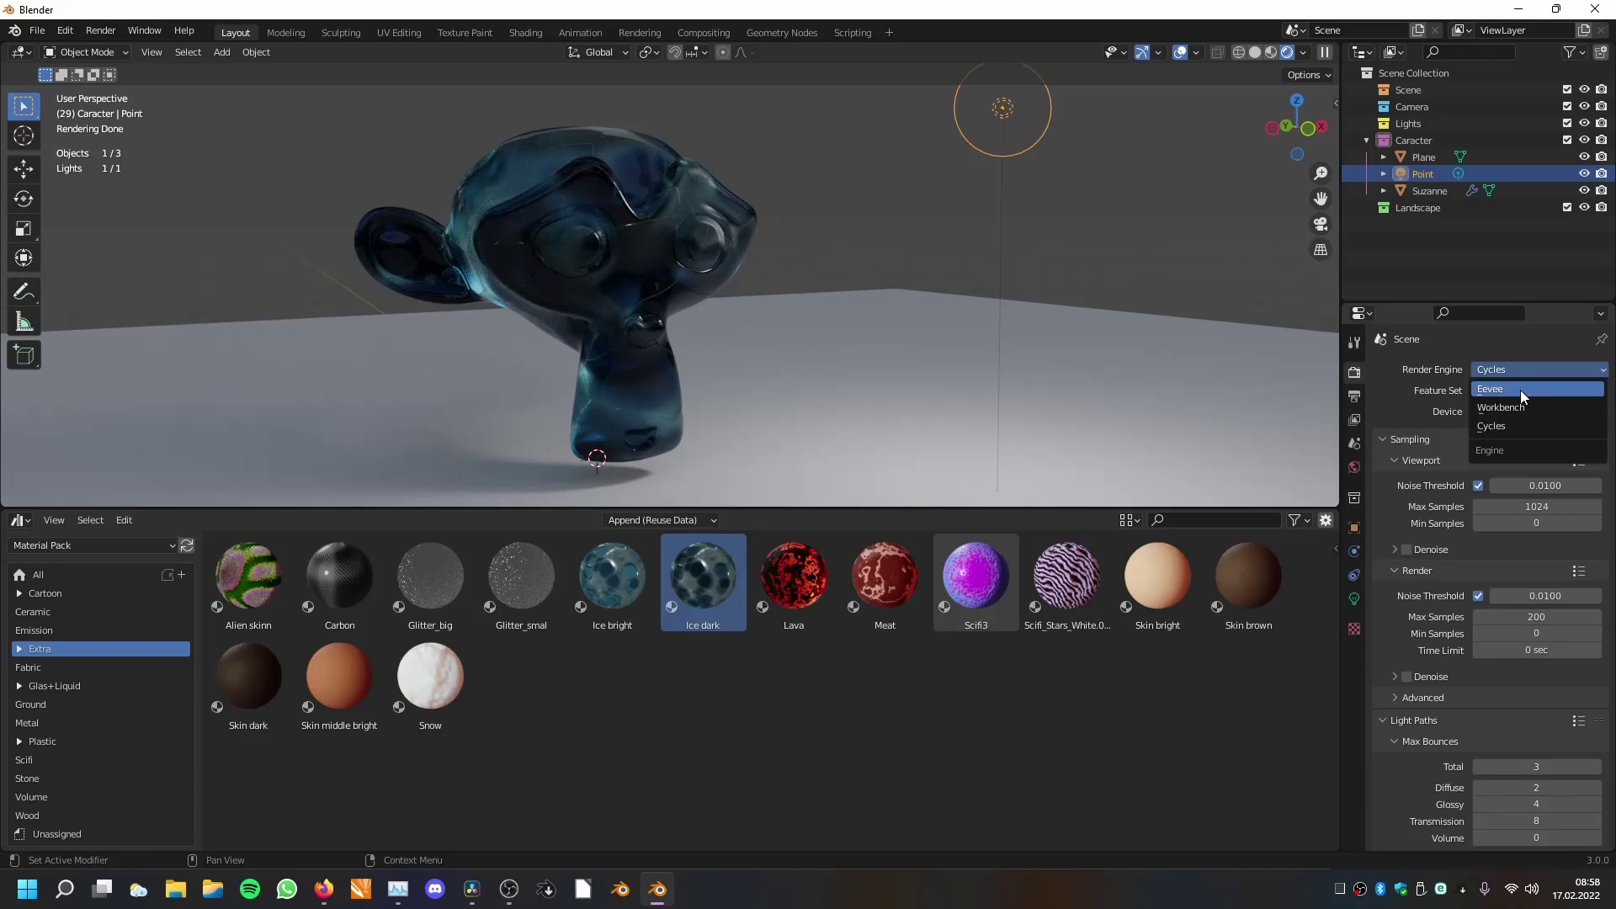
left_click(1520, 391)
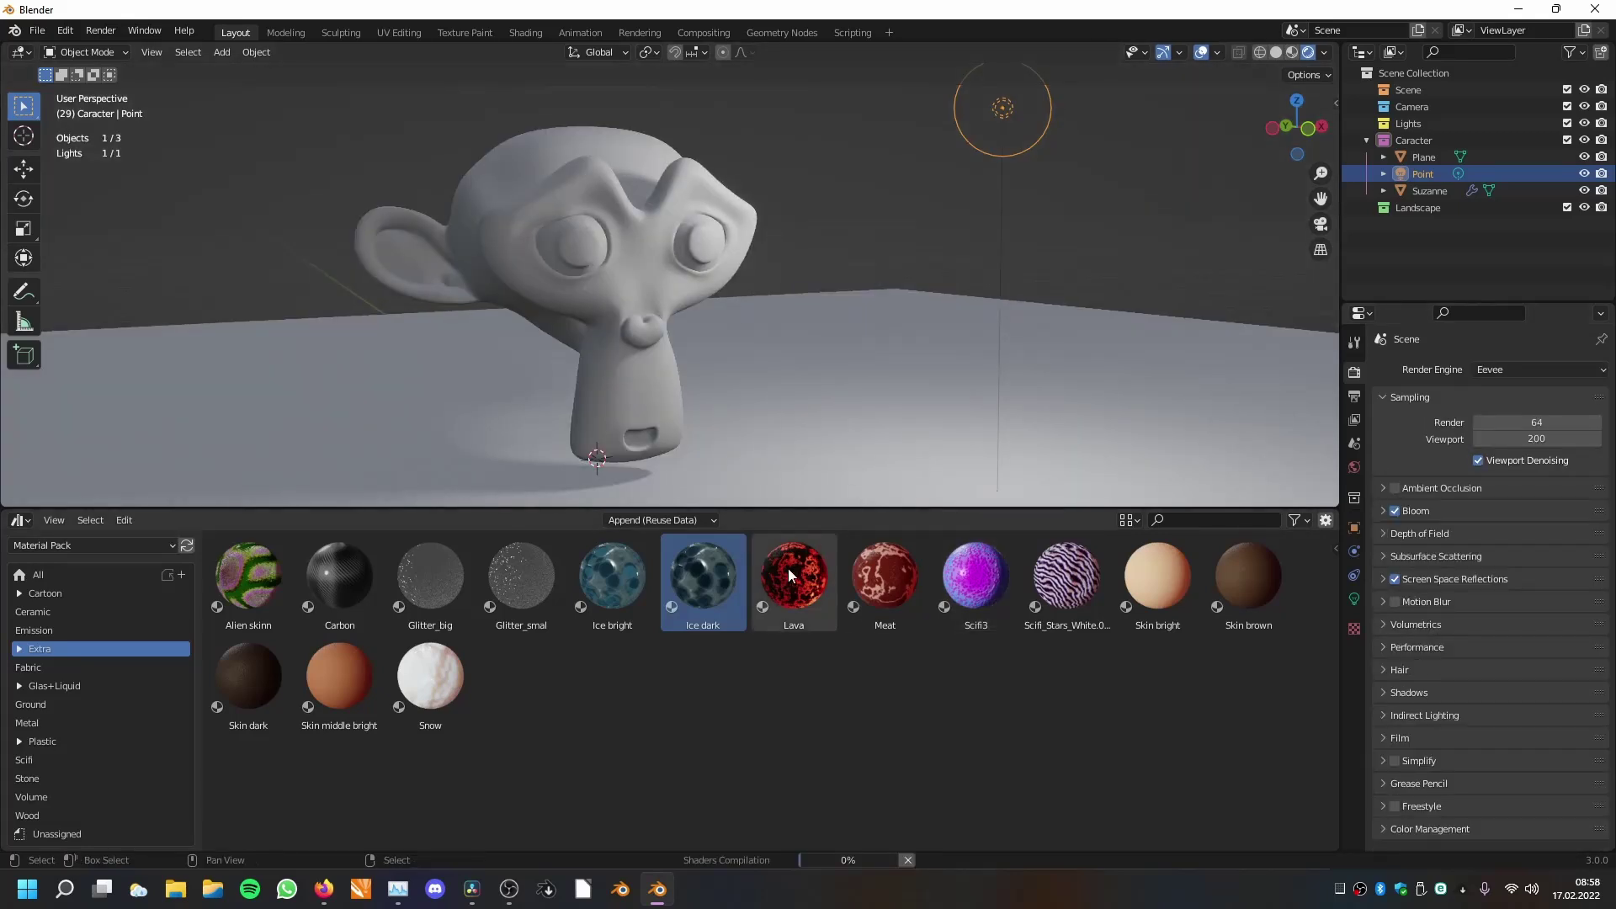
left_click(792, 598)
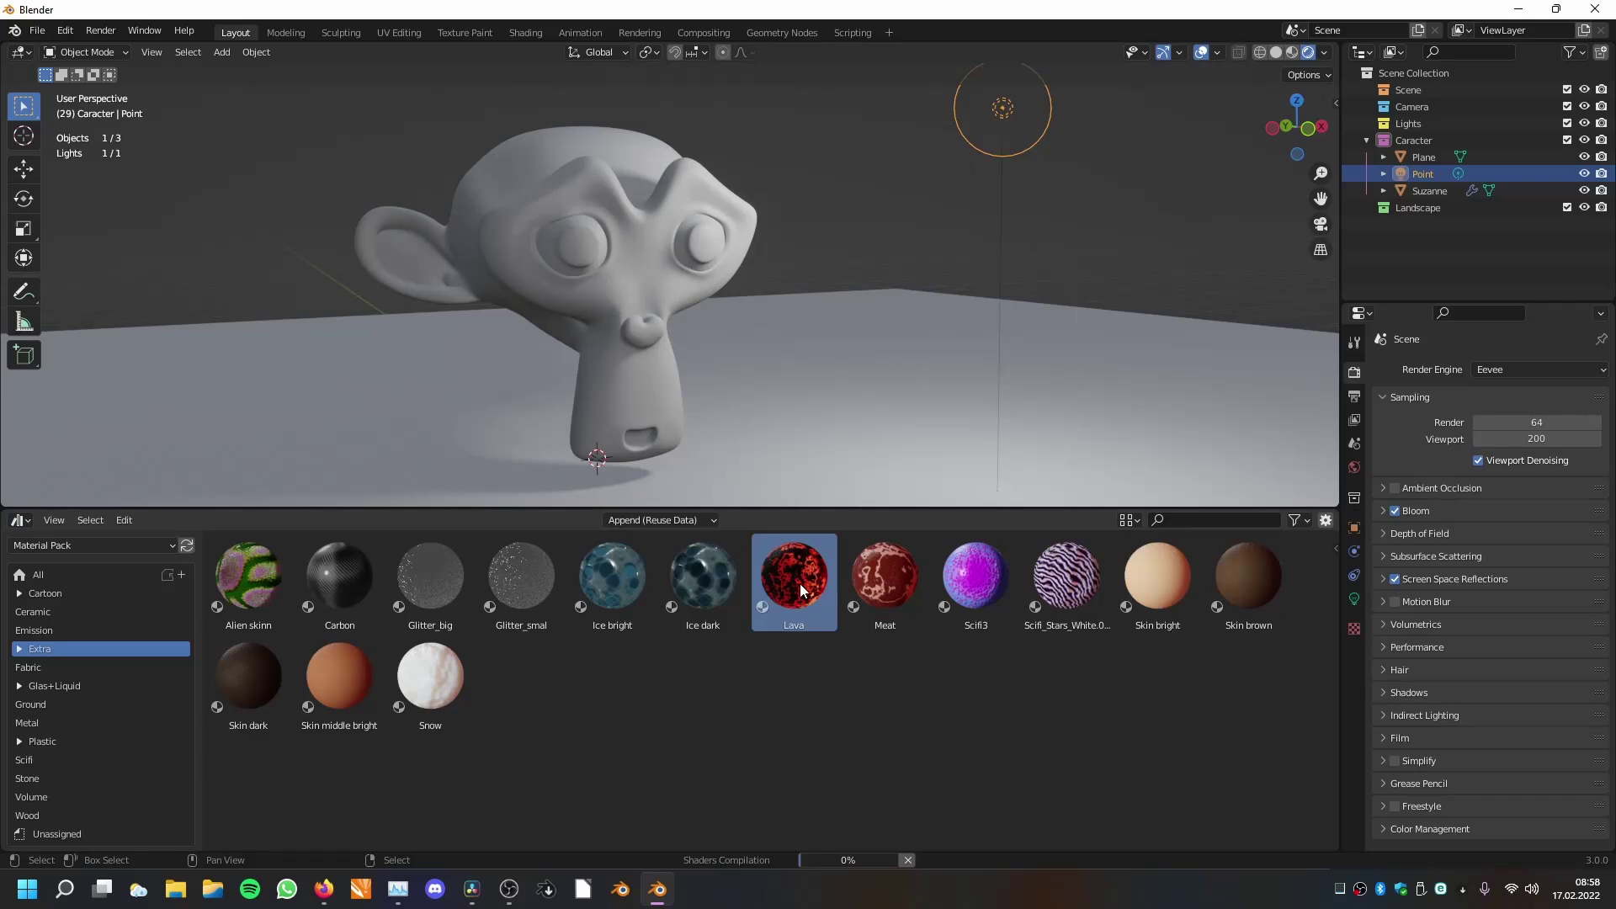
left_click_drag(803, 599, 624, 276)
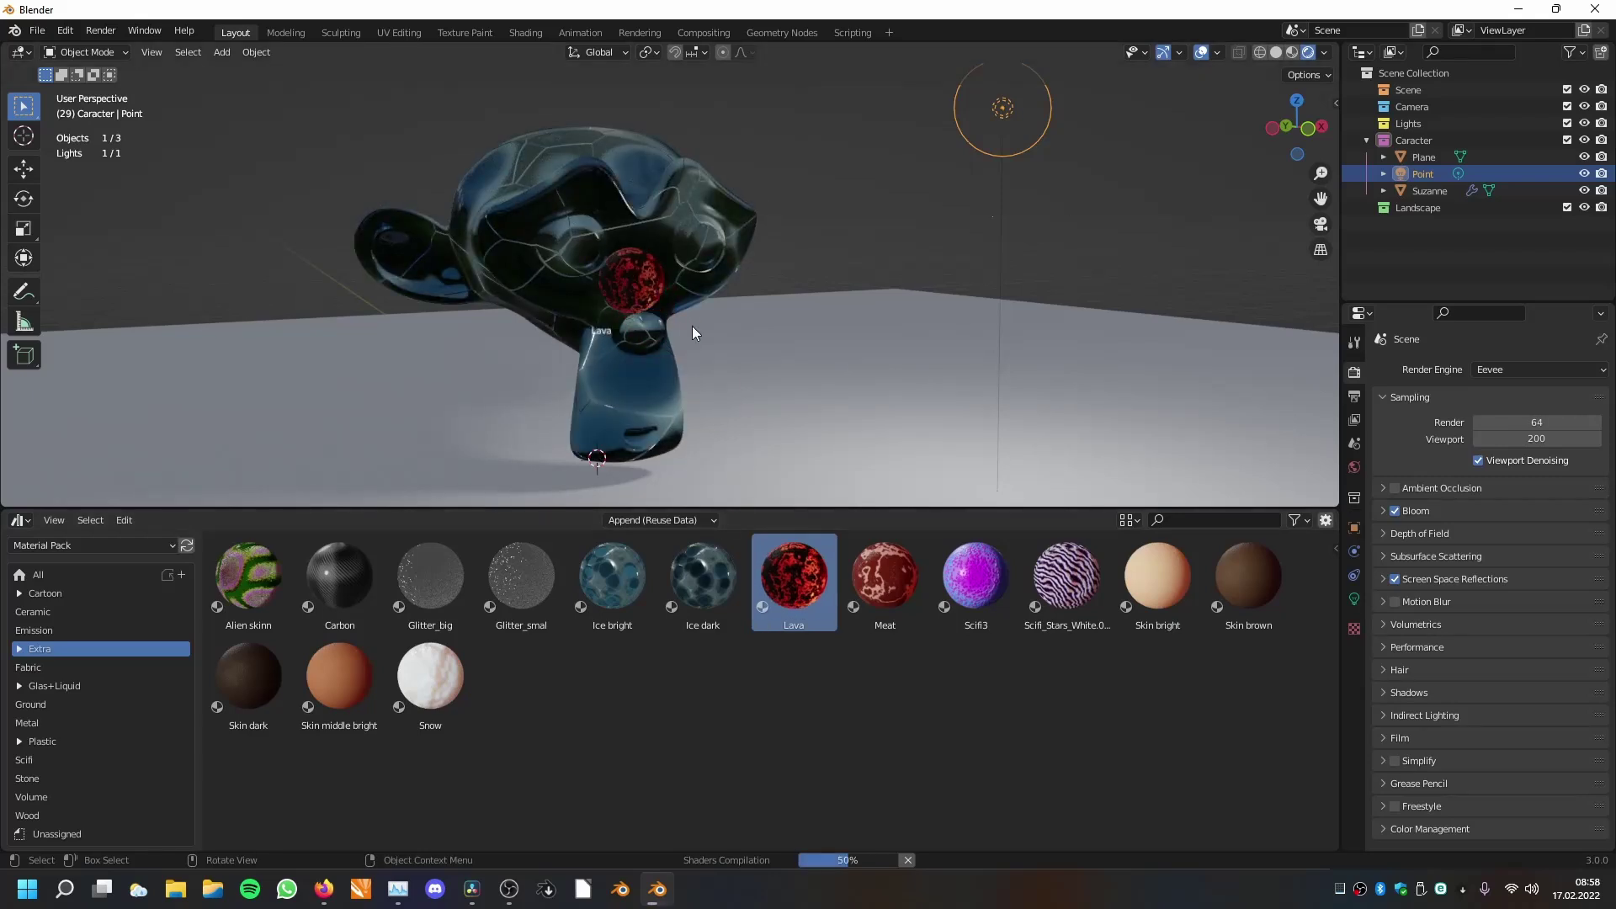
Examine the Lava surface on Suzanne up close and from a distance, playing the animation.
left_click_drag(693, 328, 690, 328)
scroll(733, 336, "up", 1)
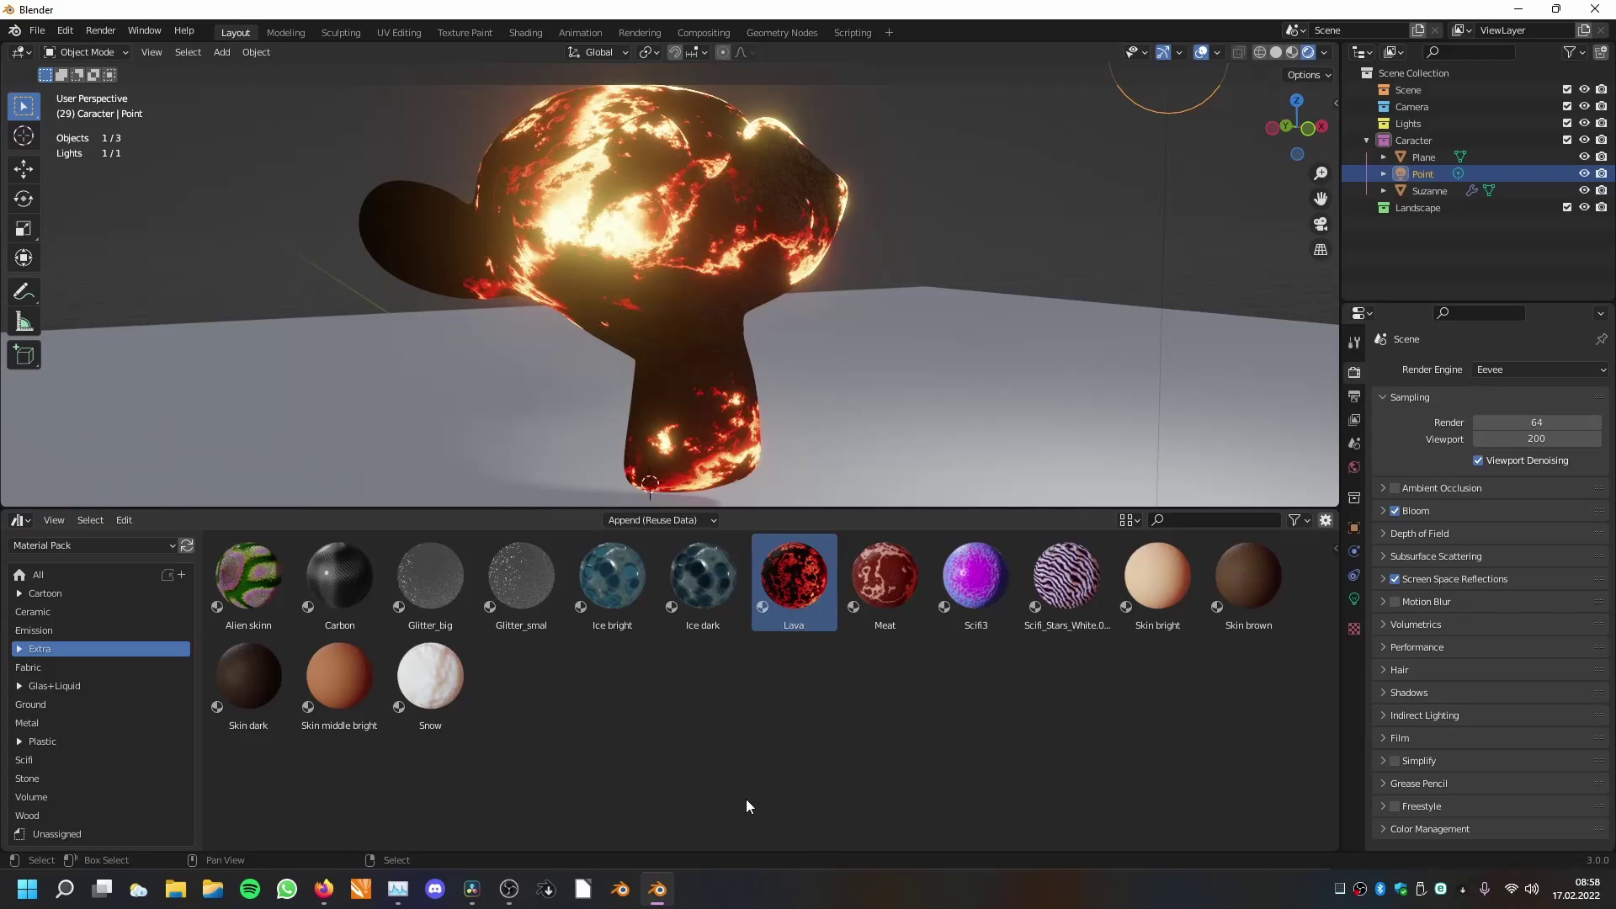
middle_click_drag(771, 275, 808, 296)
scroll(780, 392, "up", 3)
scroll(880, 295, "down", 5)
scroll(815, 300, "up", 5)
key("space")
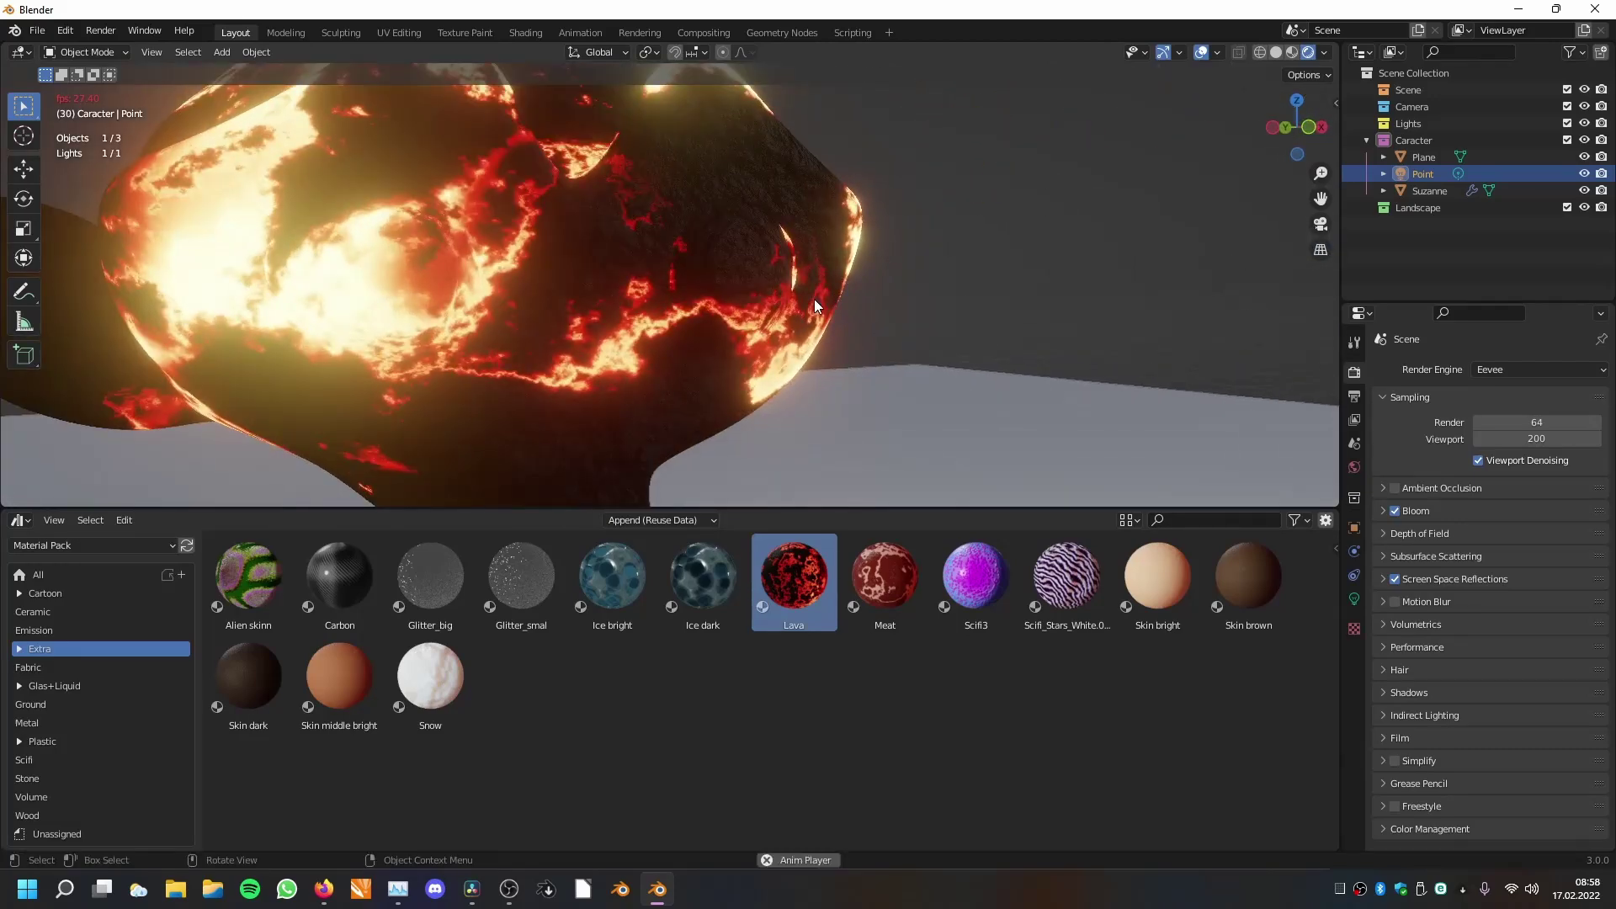
scroll(619, 299, "down", 3)
middle_click_drag(619, 300, 705, 310)
scroll(705, 309, "down", 3)
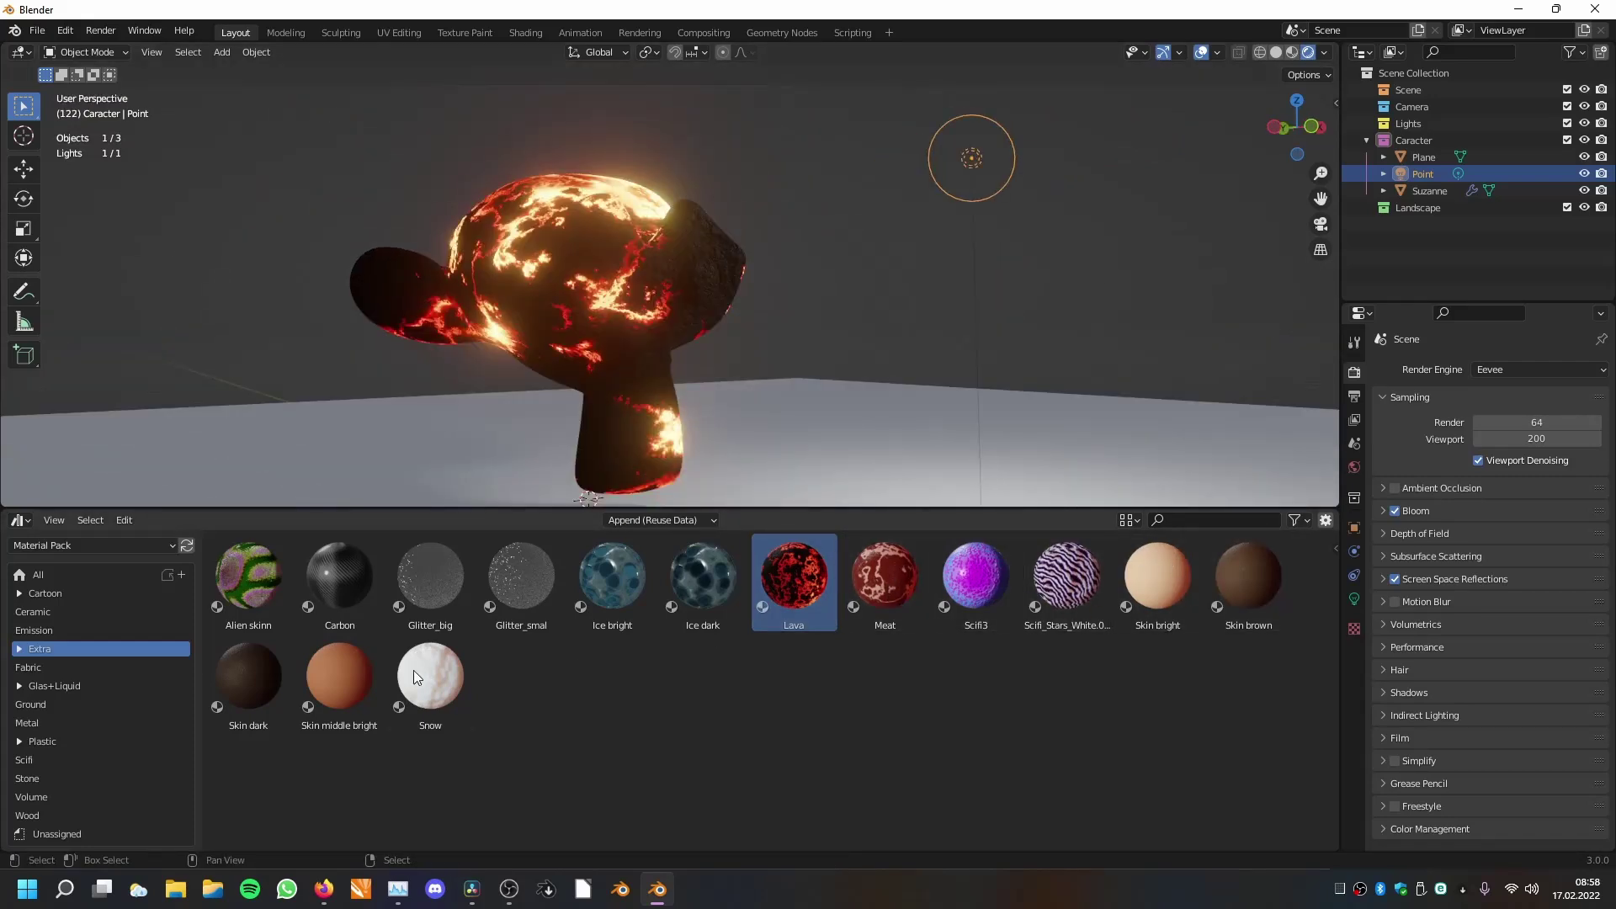
Switch the render engine to Cycles and apply the Meat material to Suzanne.
left_click(887, 585)
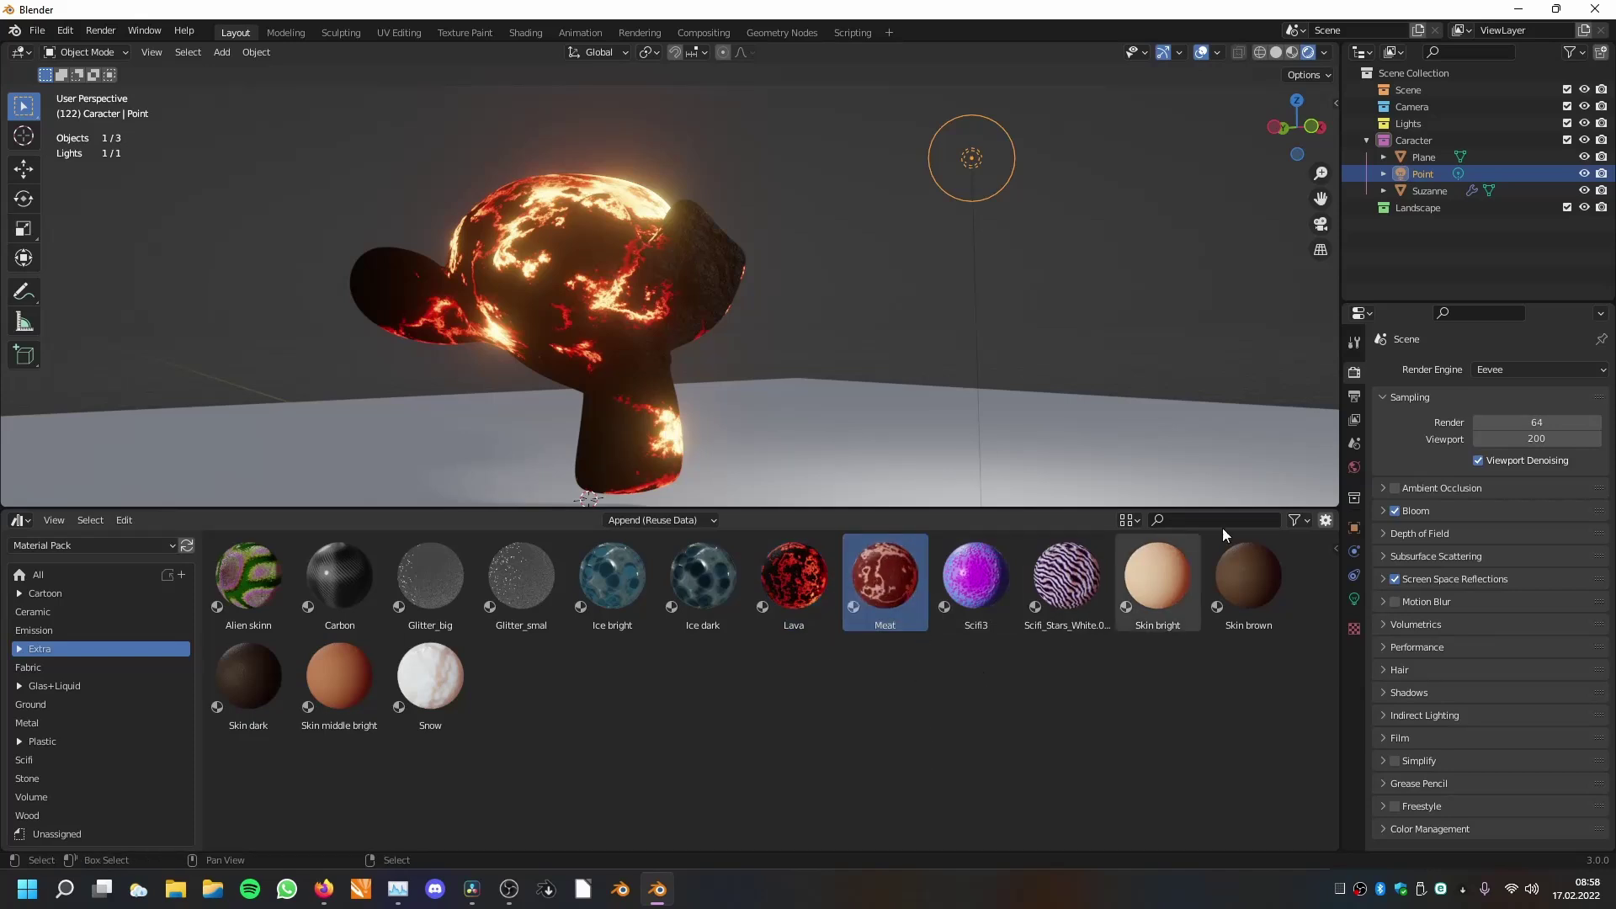
left_click(1493, 370)
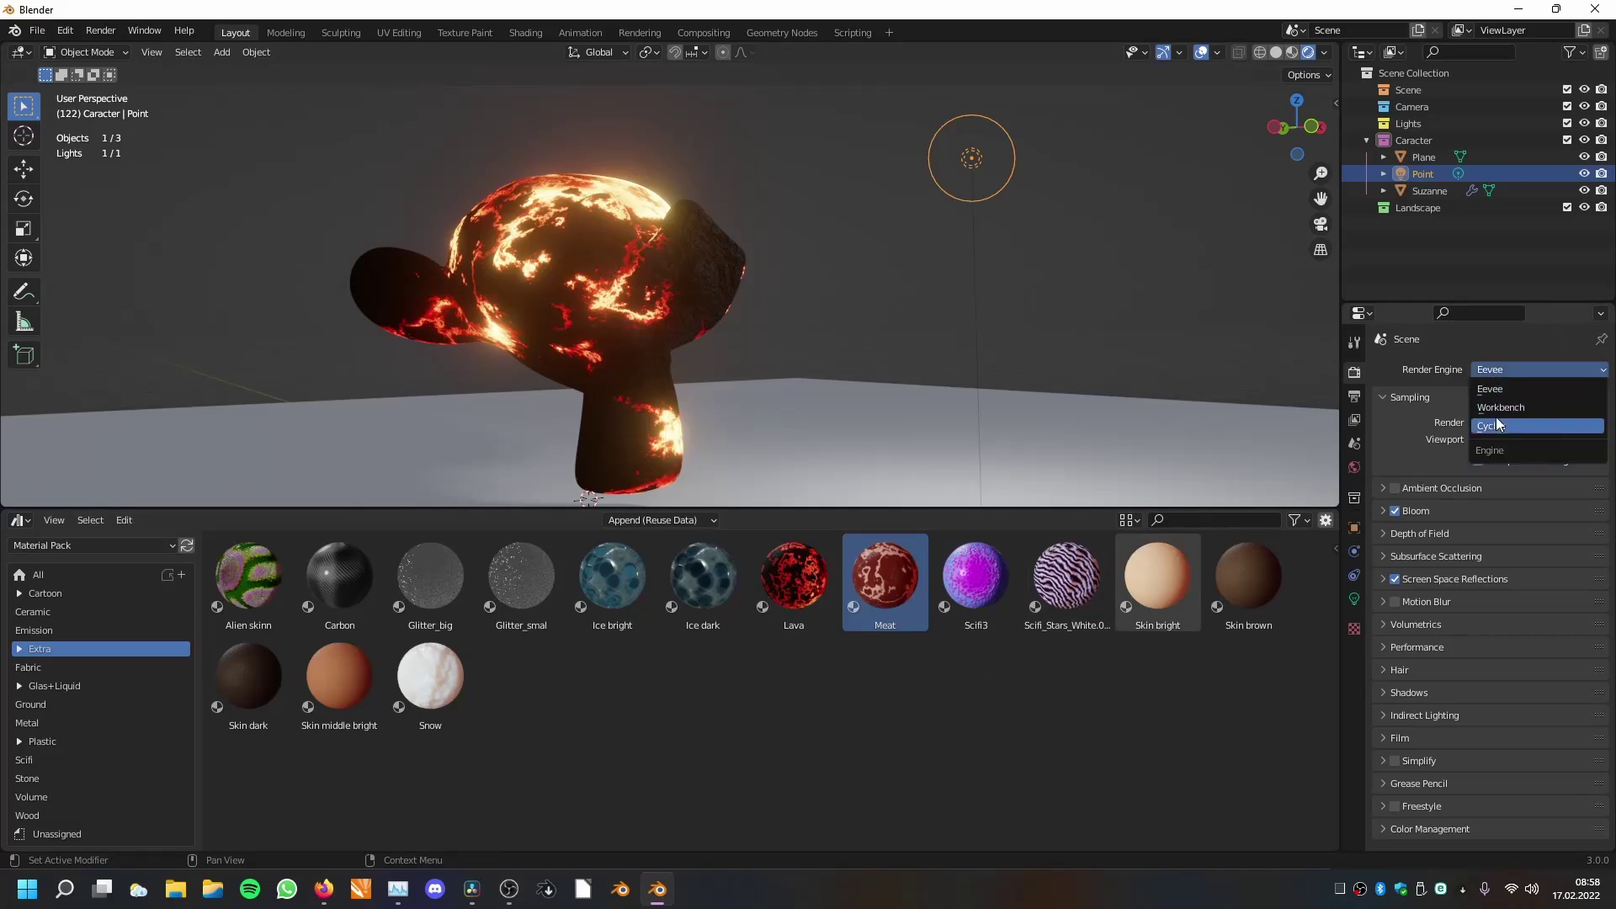
left_click(1502, 425)
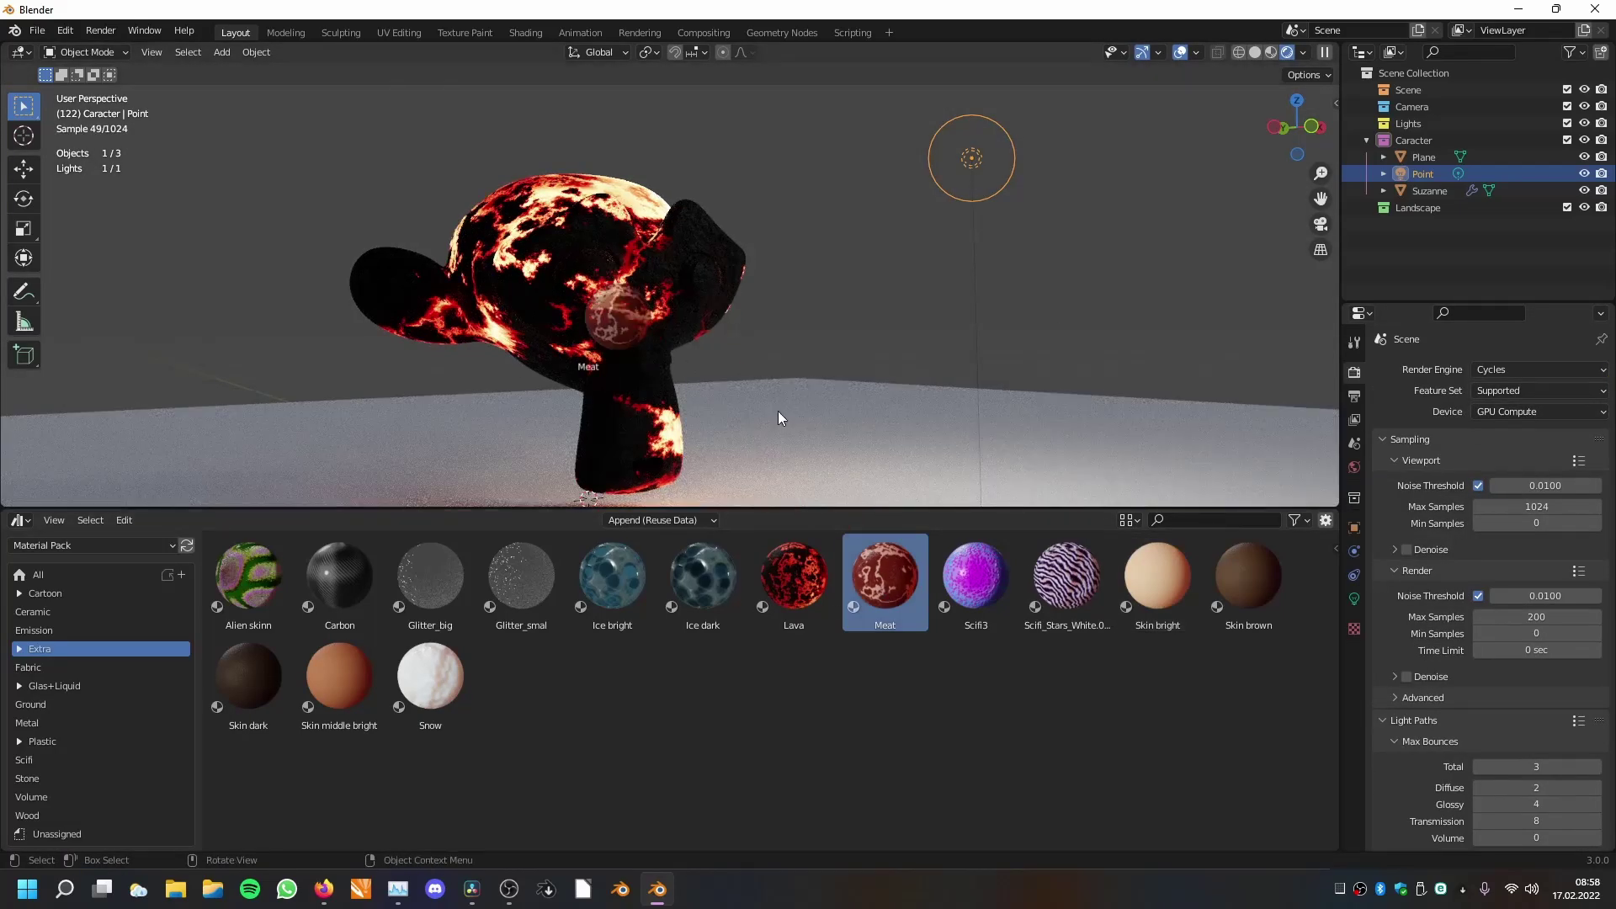
left_click_drag(778, 418, 780, 417)
Apply the Scifi3 material to Suzanne and inspect it up close with a short animation playback.
left_click_drag(977, 580, 710, 367)
middle_click_drag(710, 367, 784, 316)
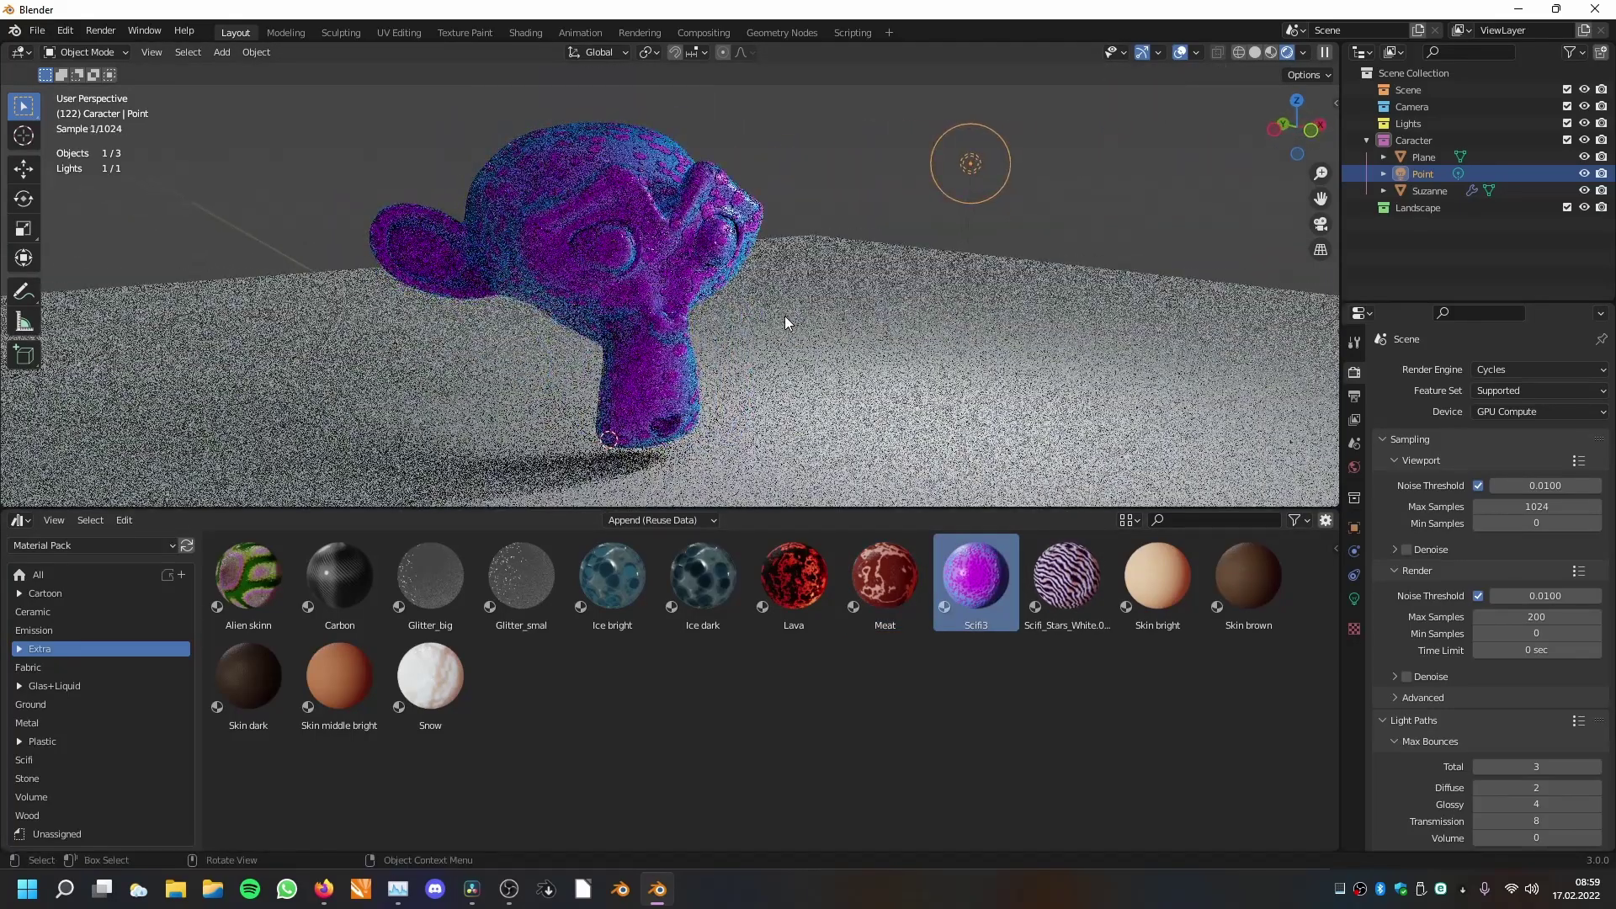
scroll(785, 316, "up", 1)
key("space")
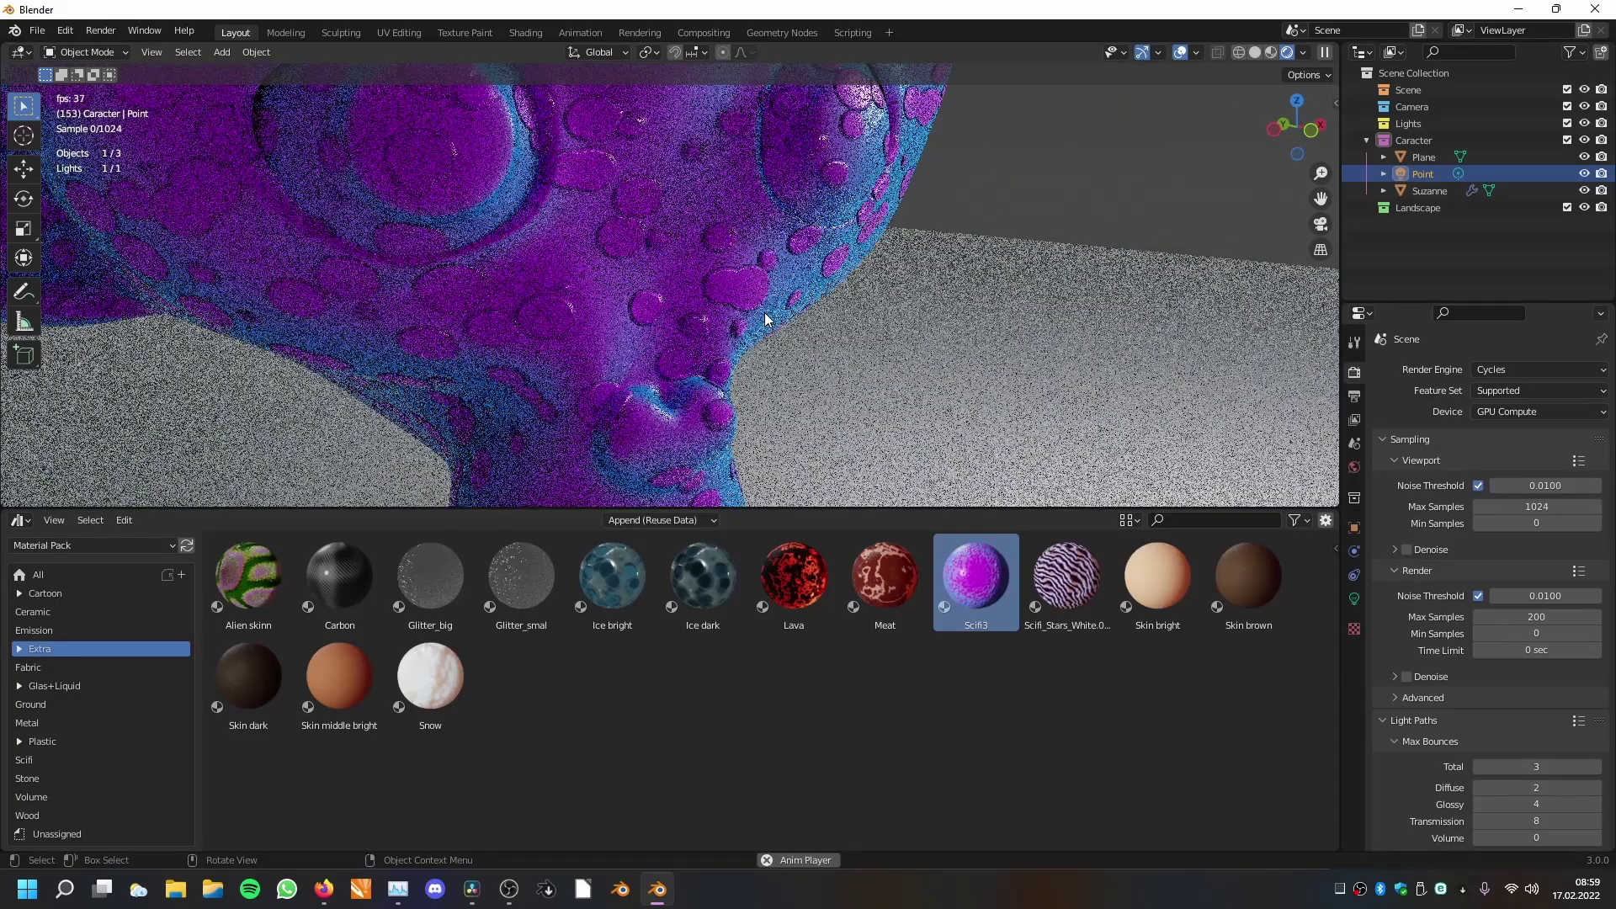
key("space")
Apply the Skin bright material to Suzanne and move the point light closer to the head.
left_click_drag(1157, 577, 678, 287)
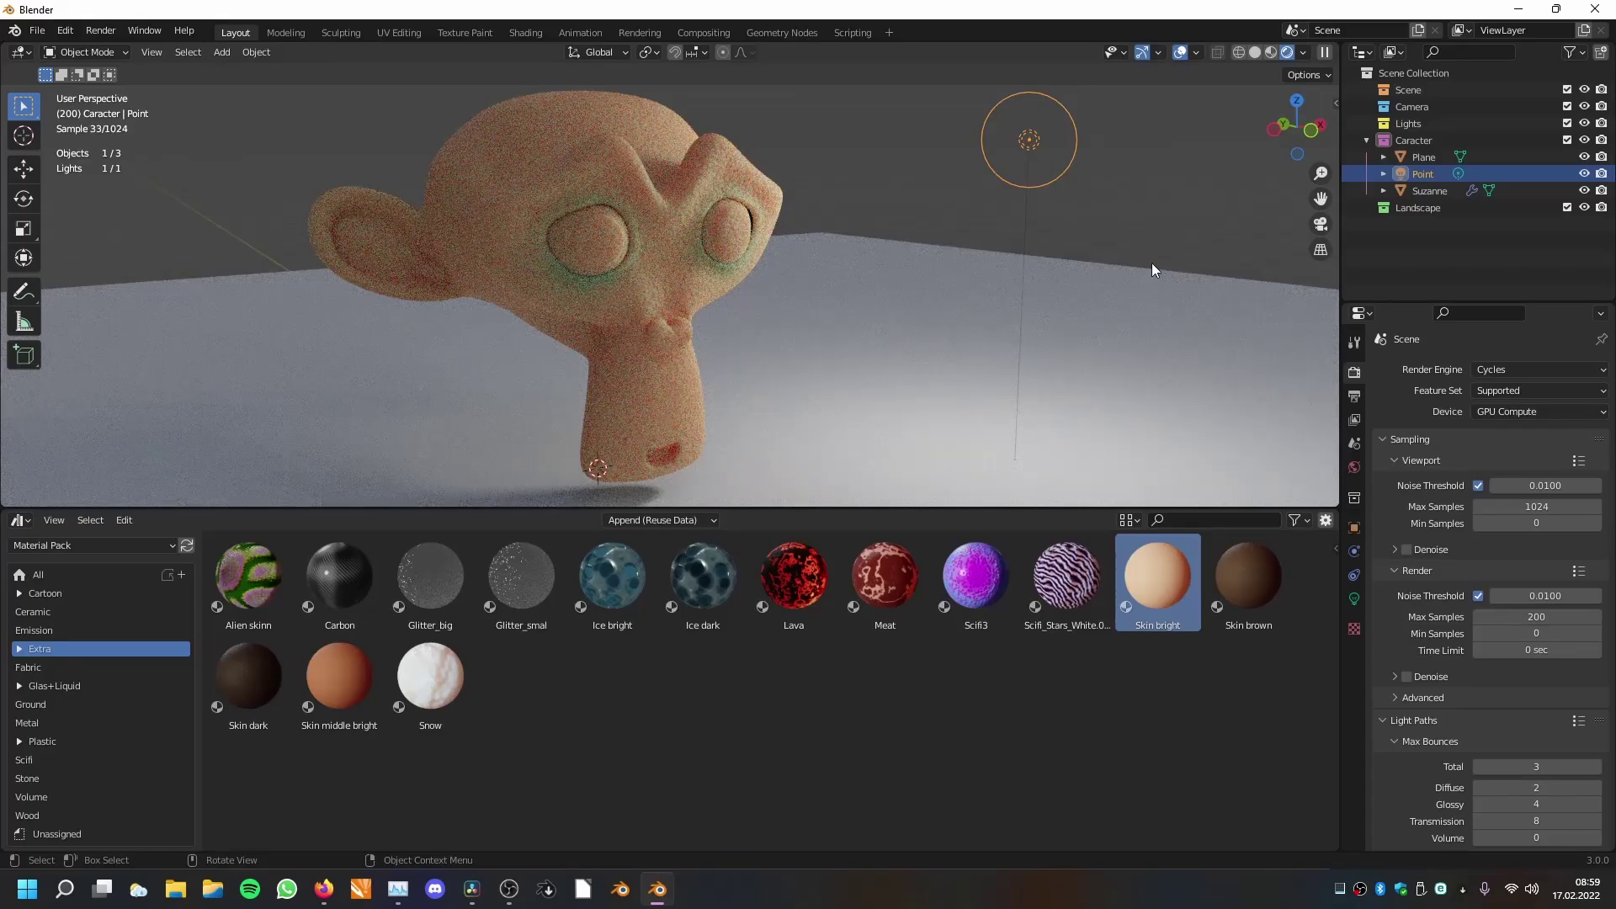
key("g")
left_click(942, 283)
middle_click_drag(800, 323, 585, 251)
Apply the Skin brown, Skin dark and Skin middle bright materials to Suzanne one after another.
left_click_drag(1248, 581, 581, 244)
left_click(279, 684)
left_click_drag(280, 683, 505, 290)
left_click_drag(349, 673, 529, 253)
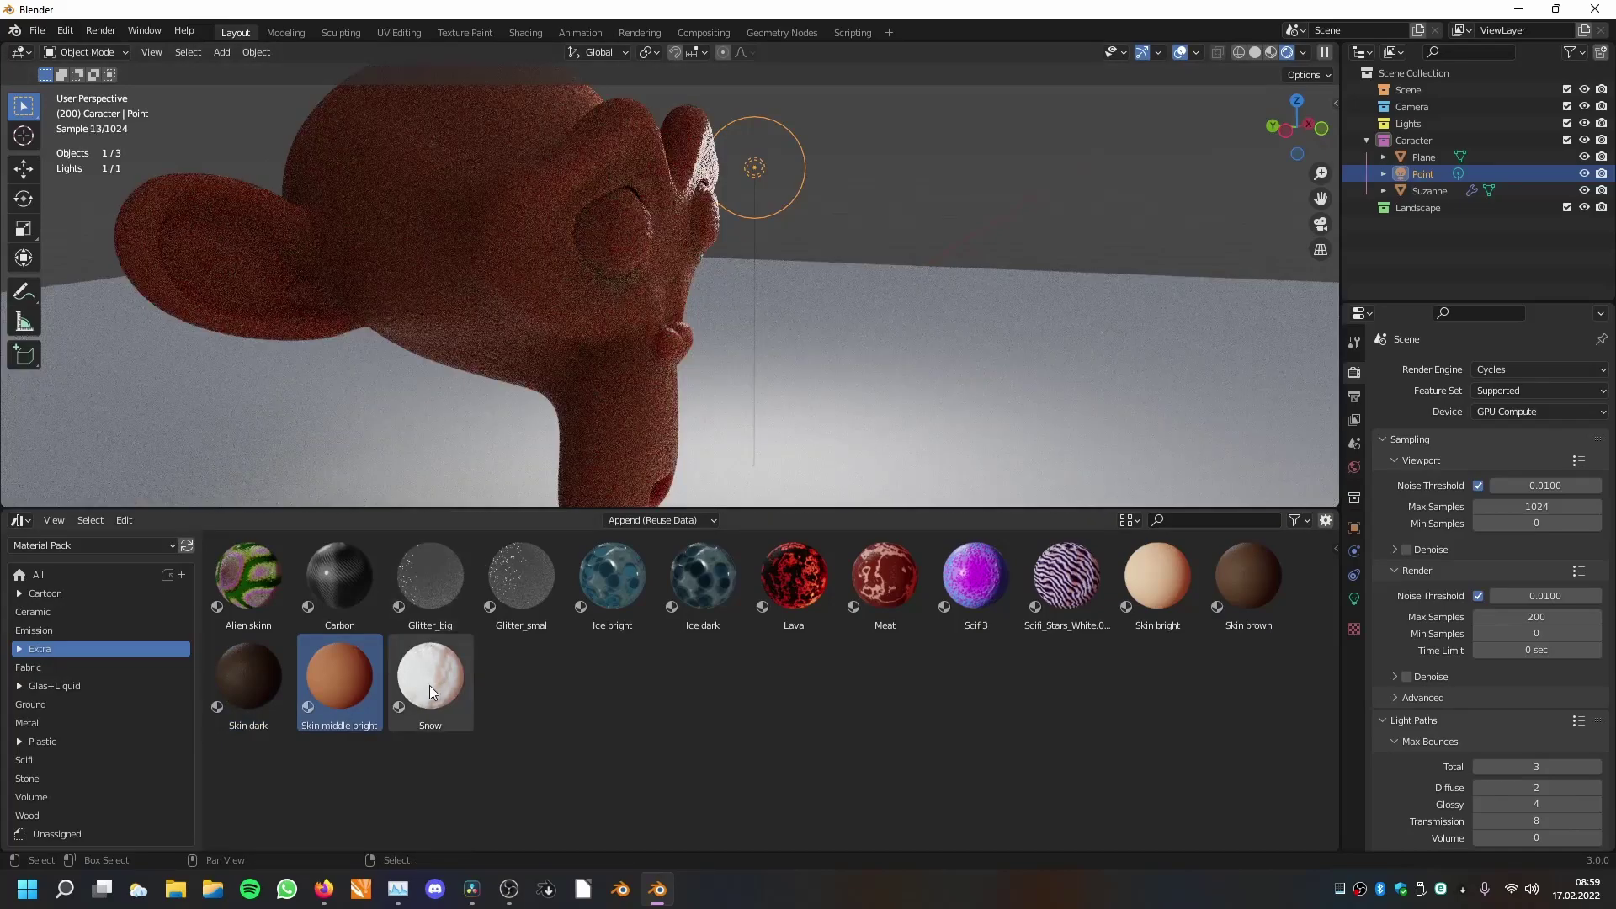
Apply the Snow material to Suzanne and open the Fabric category of the Material Pack.
left_click_drag(429, 685, 717, 341)
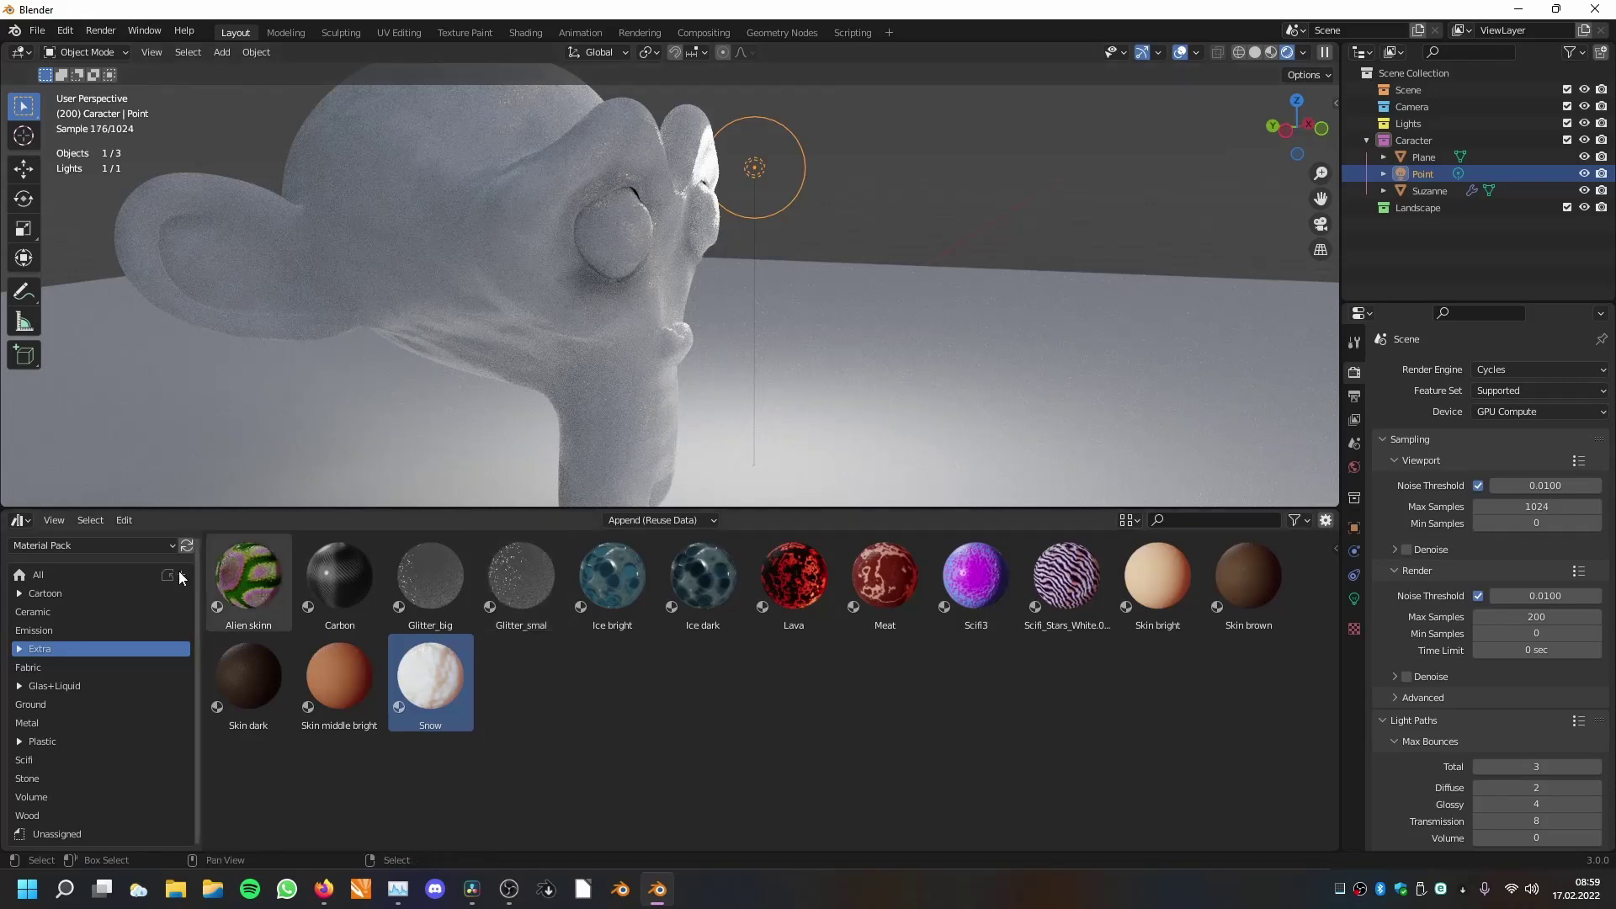
left_click(64, 669)
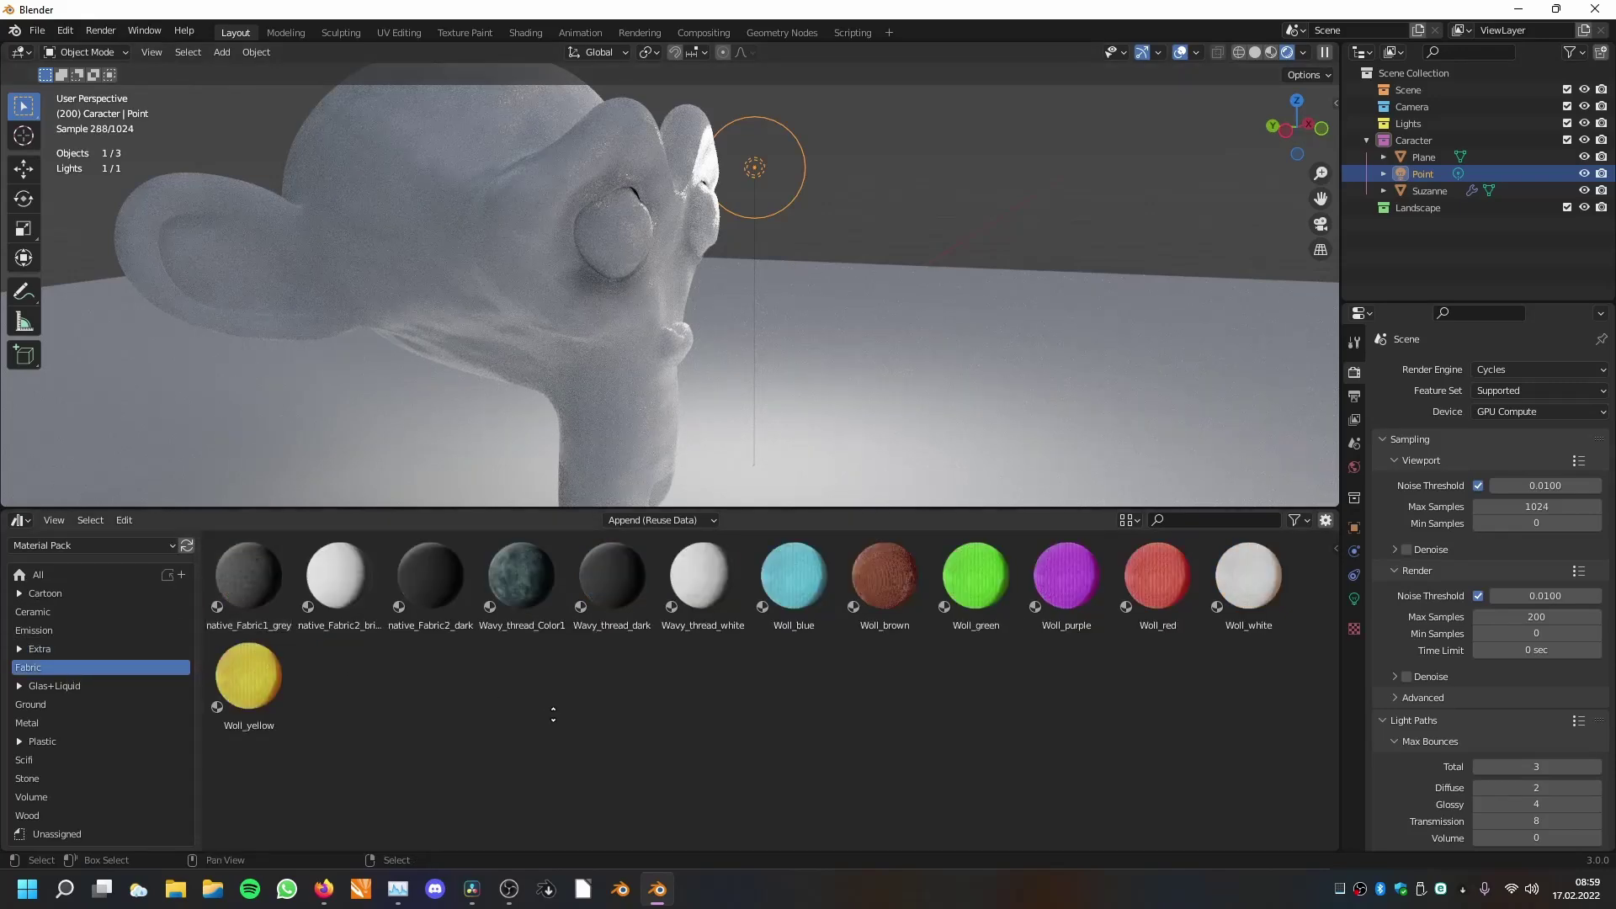
scroll(781, 303, "down", 1)
middle_click_drag(781, 303, 648, 374)
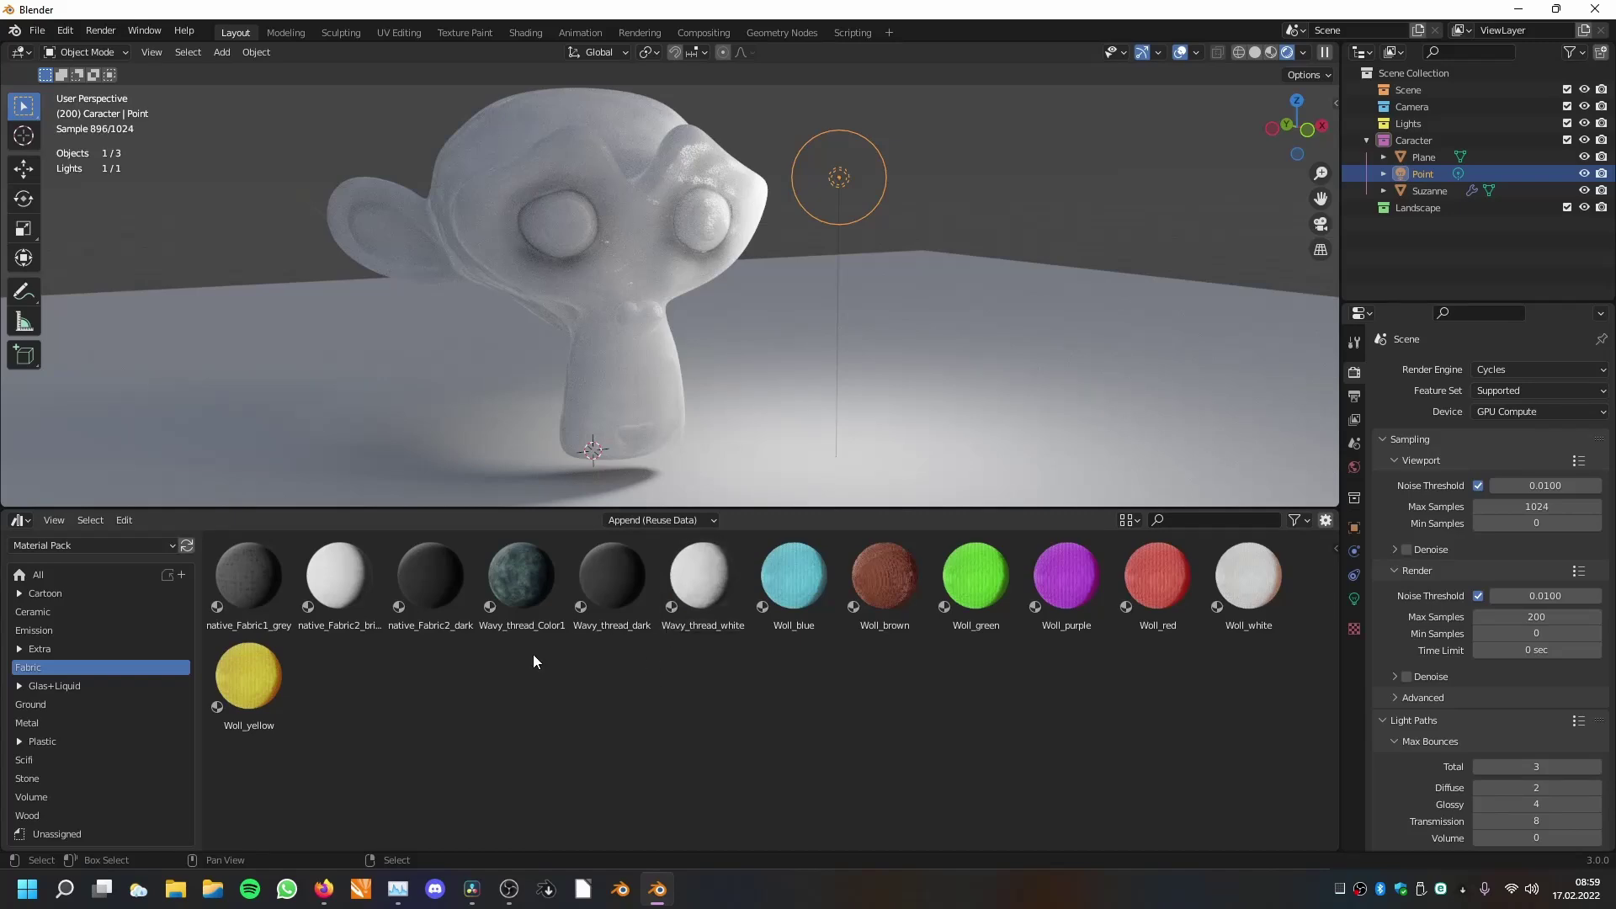
Apply the native_Fabric1_grey material to Suzanne and inspect its weave up close.
left_click_drag(271, 591, 686, 189)
scroll(682, 195, "up", 8)
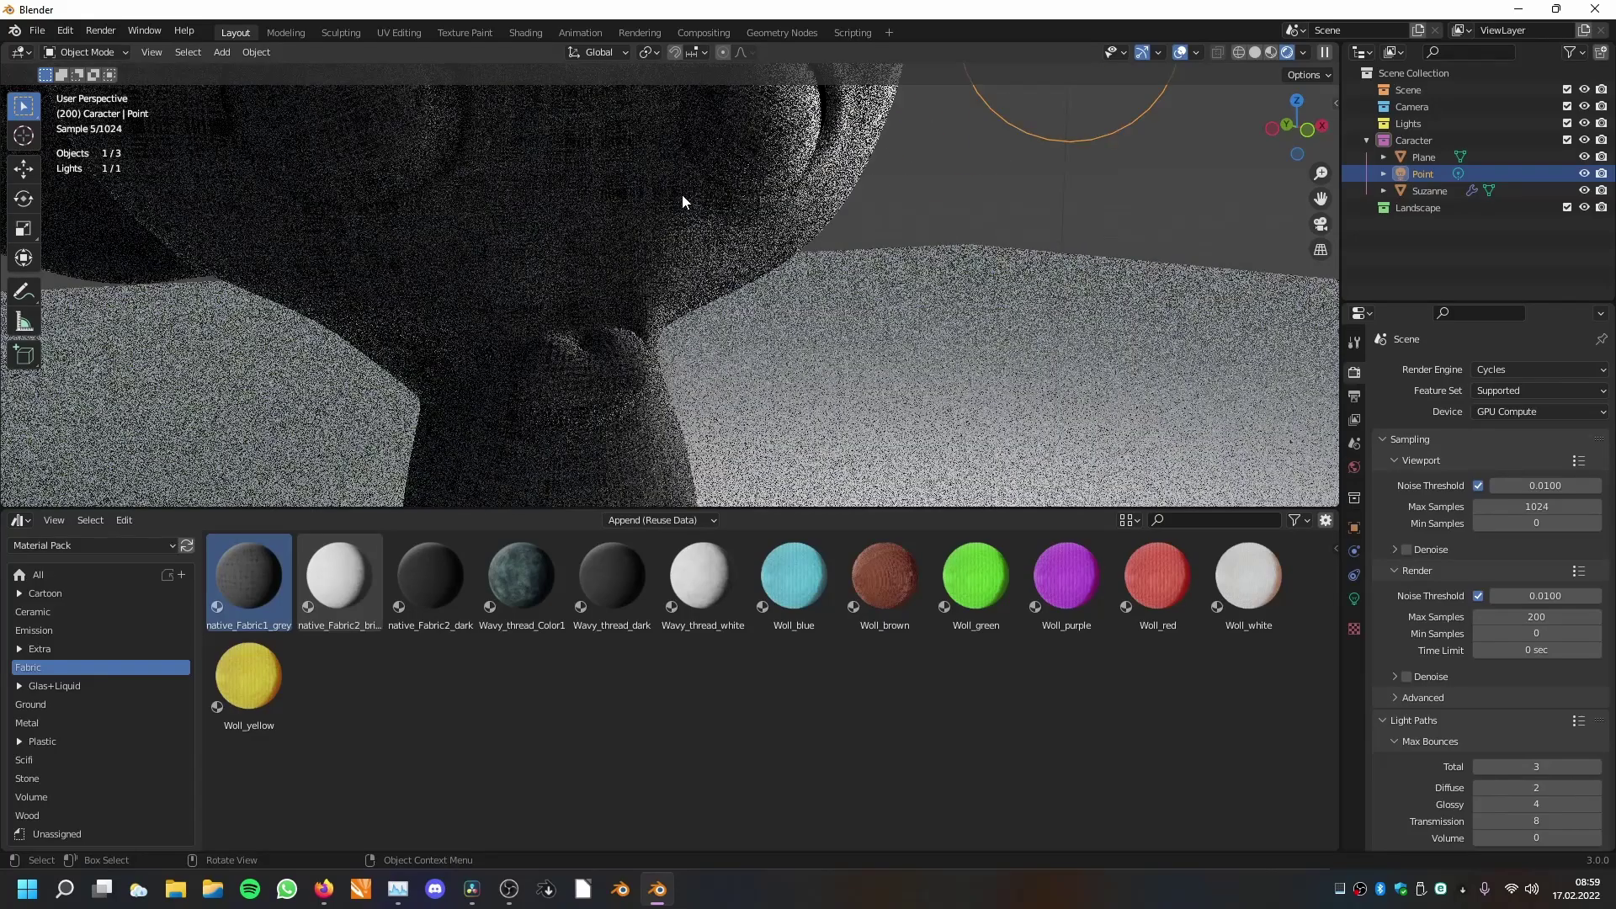
scroll(682, 194, "down", 8)
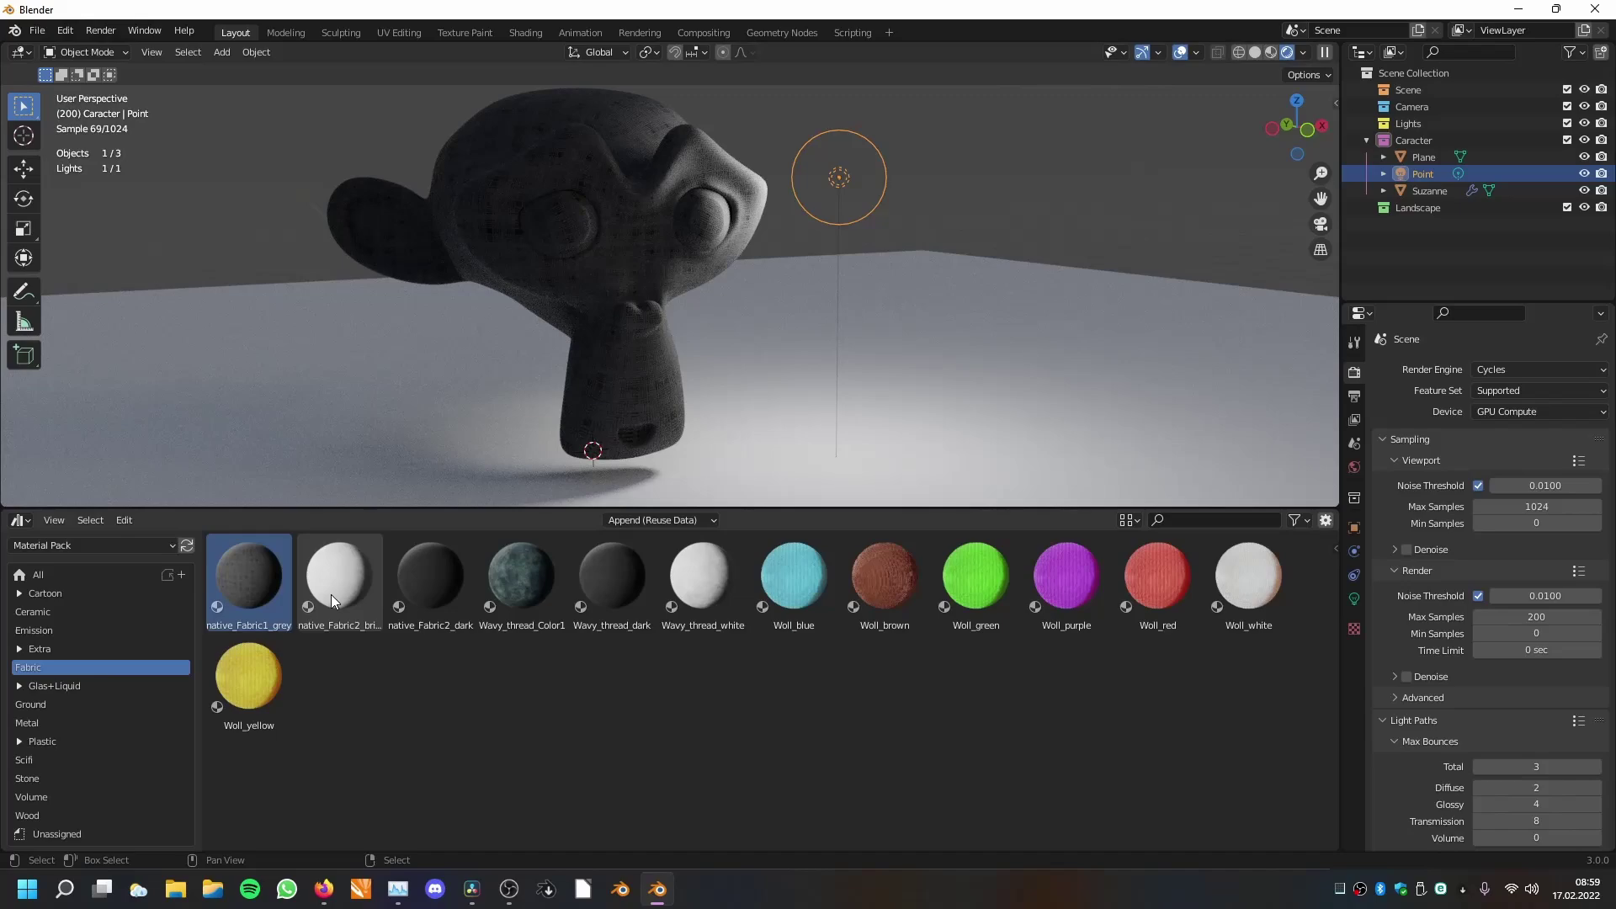
Apply the bright native_Fabric2 material to Suzanne and inspect its weave up close.
left_click(330, 594)
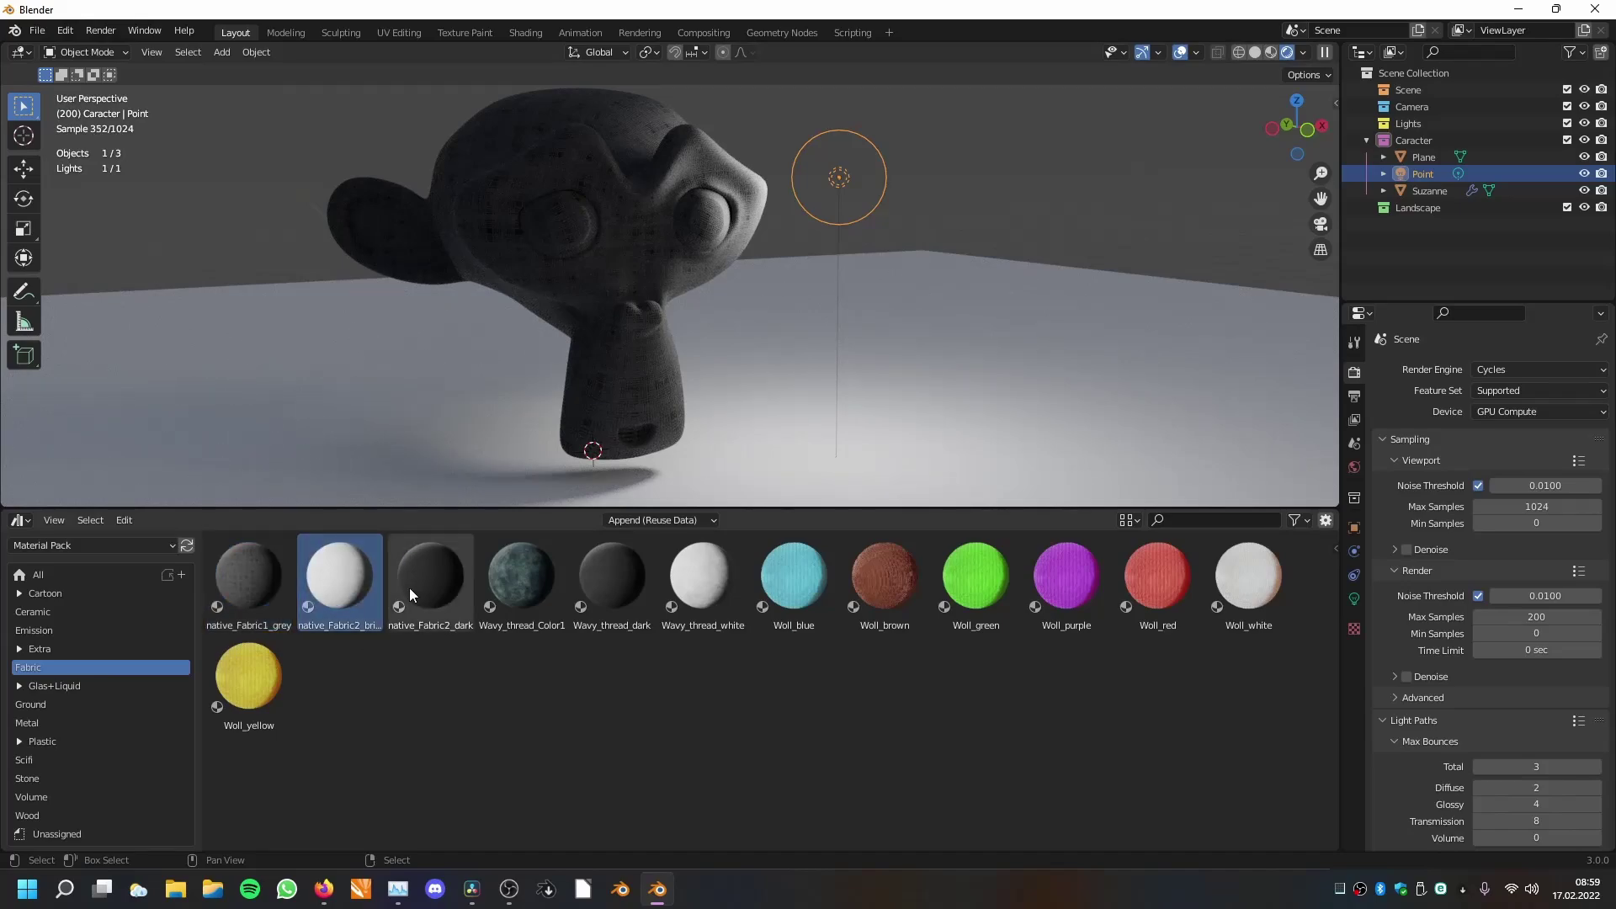
left_click_drag(360, 584, 633, 198)
scroll(721, 296, "up", 8)
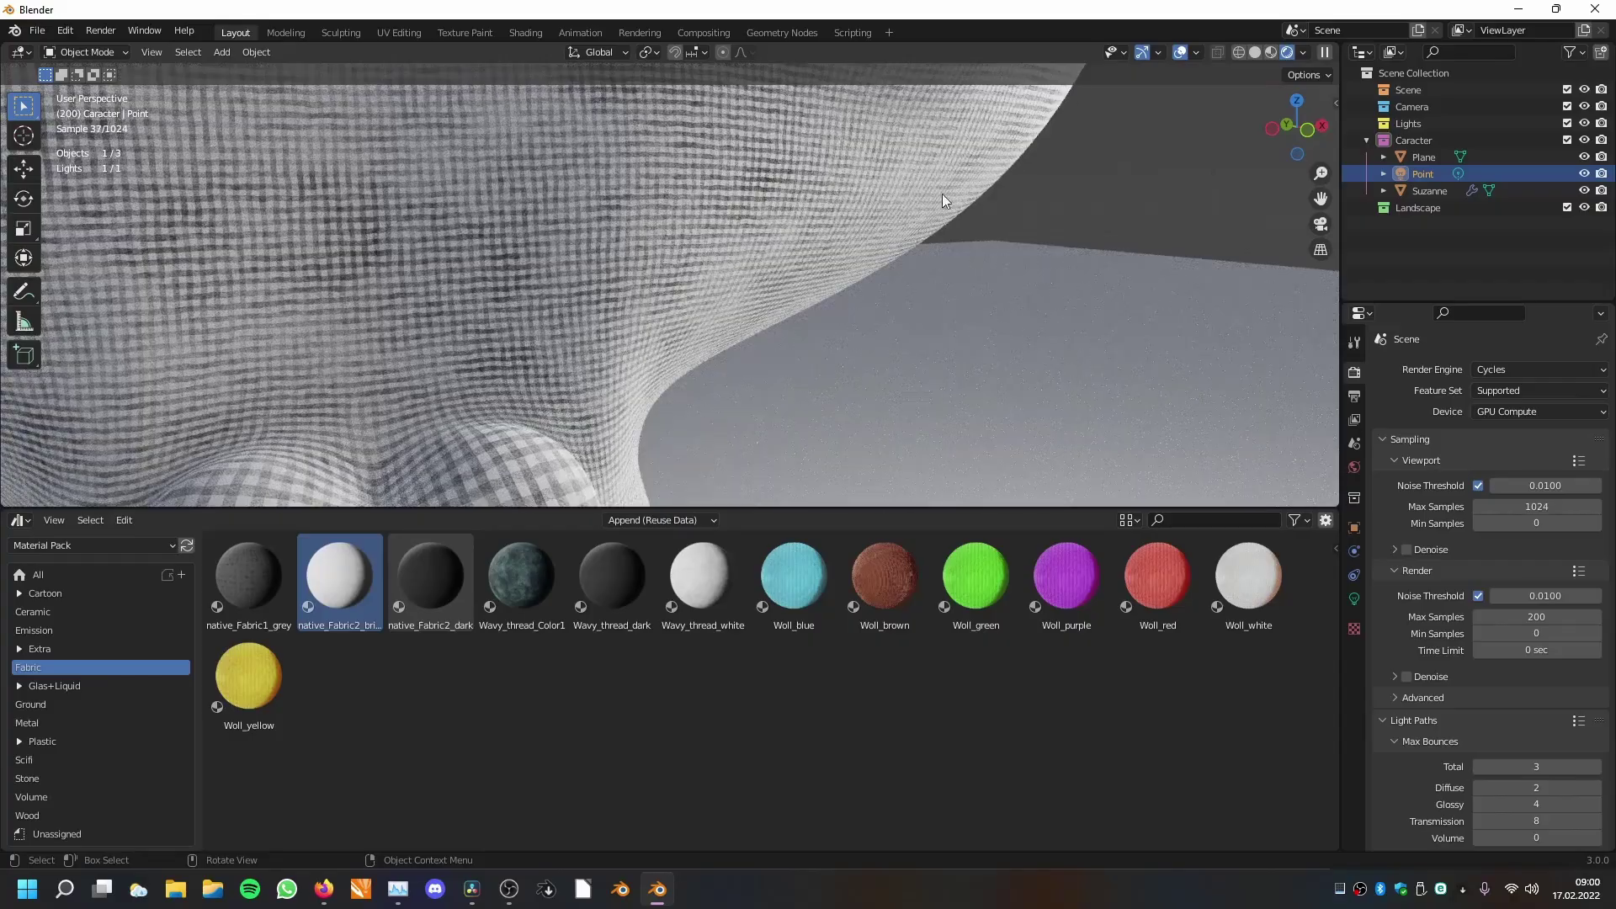
scroll(534, 263, "down", 8)
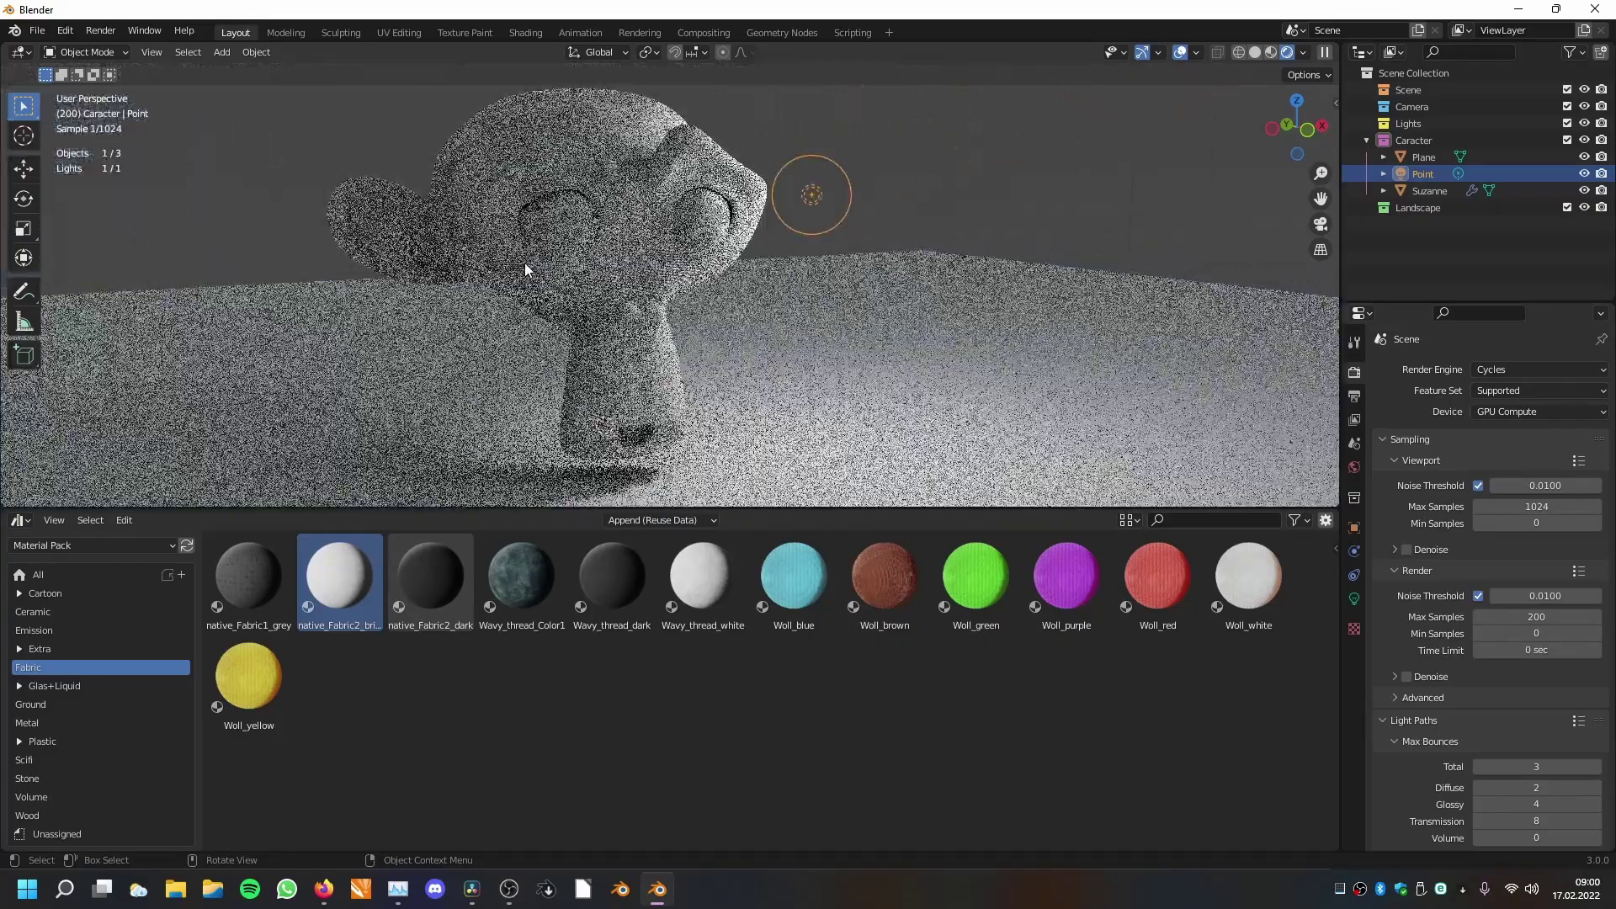
middle_click_drag(534, 262, 561, 276)
scroll(547, 271, "up", 3)
Apply the native_Fabric2_dark material to Suzanne and view the whole head.
left_click_drag(431, 579, 582, 260)
middle_click_drag(687, 268, 718, 271)
scroll(707, 276, "down", 1)
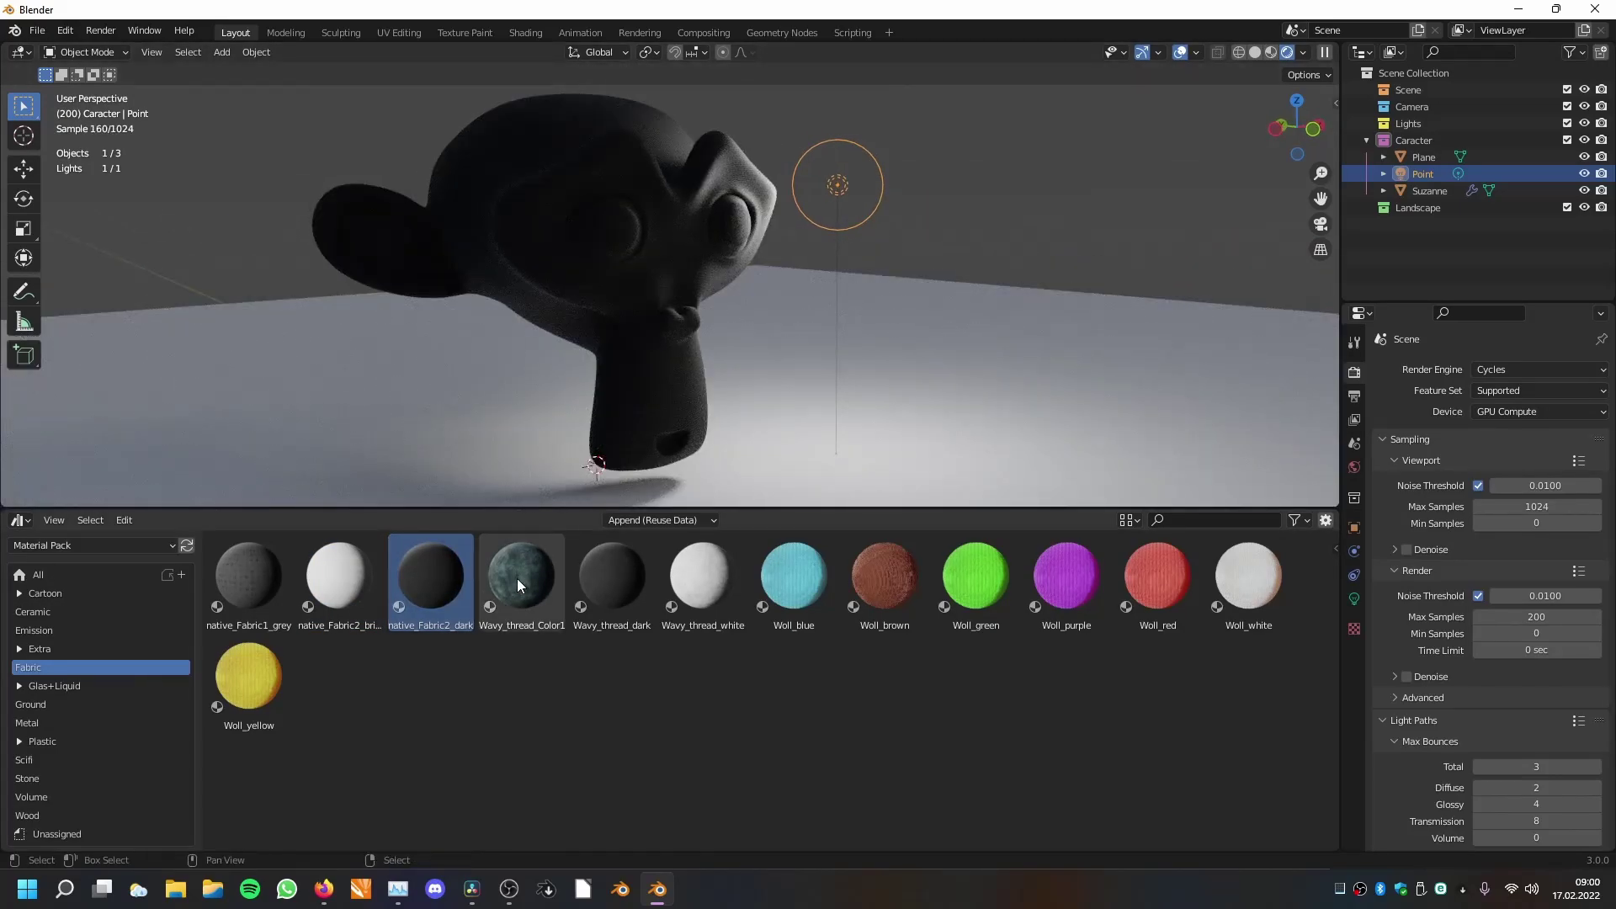
Apply the Wavy_thread_dark material to Suzanne and inspect its thread pattern up close.
left_click(518, 595)
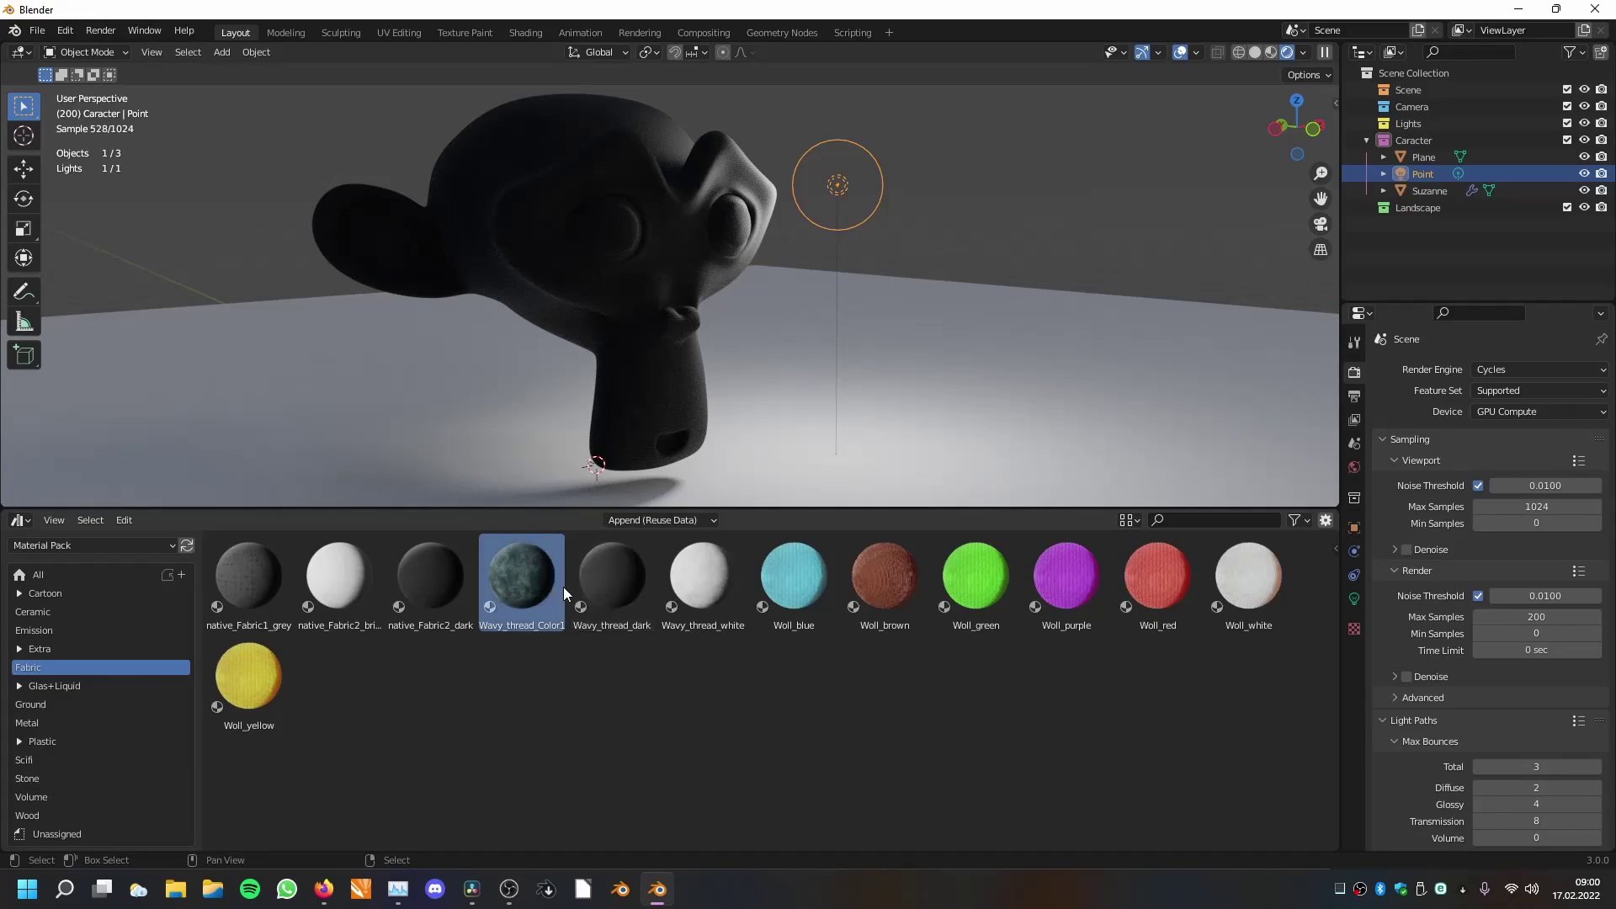
scroll(690, 270, "up", 6)
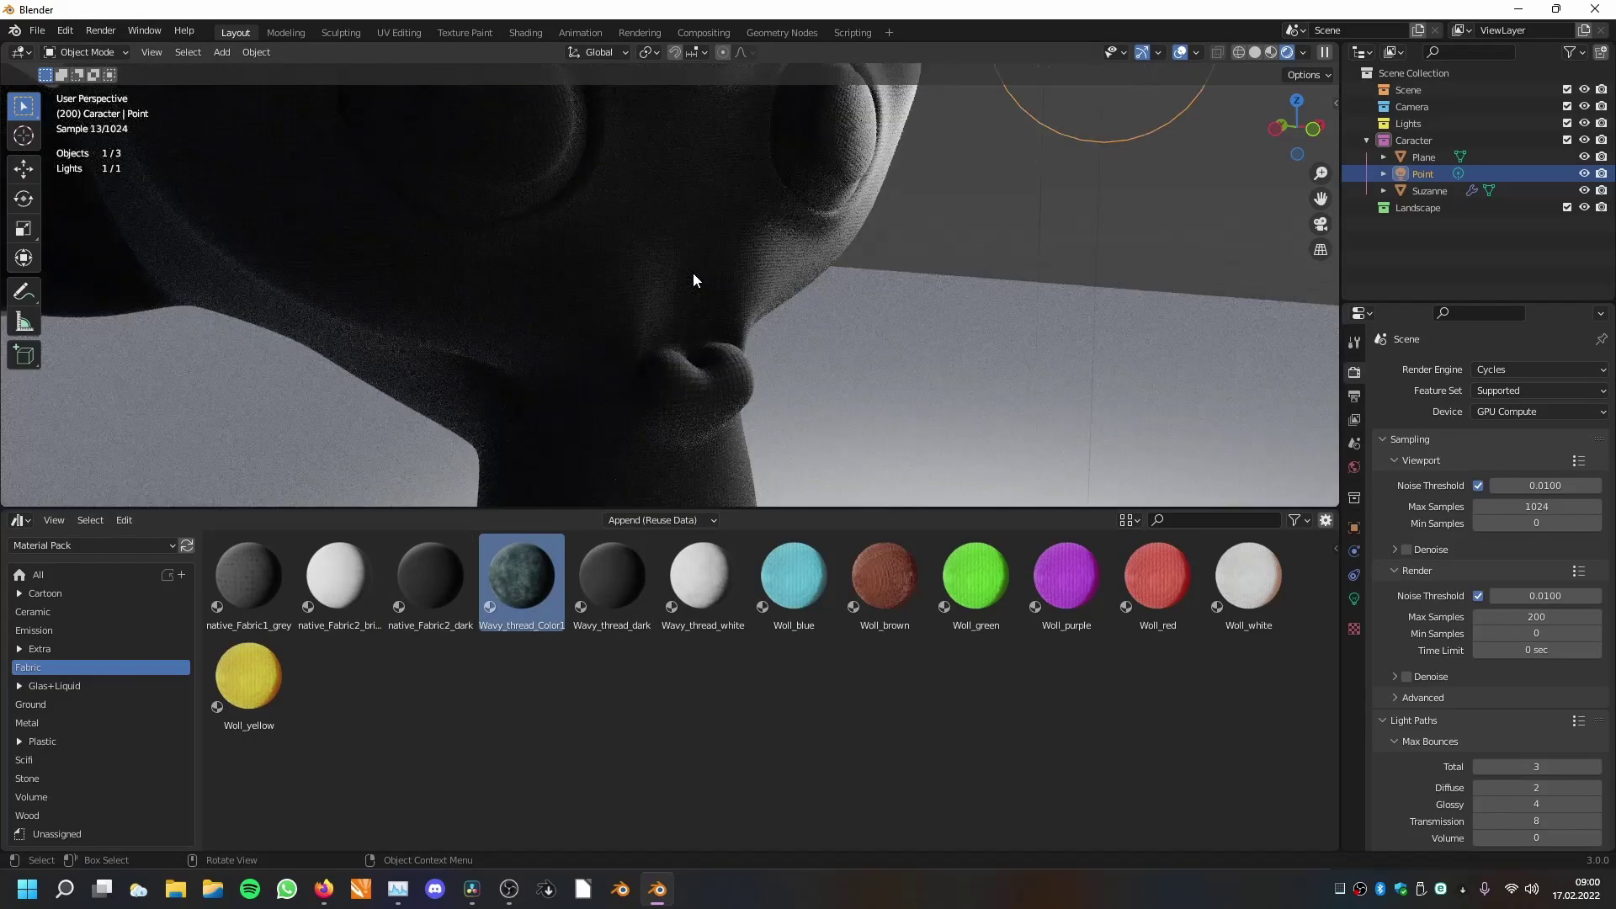
left_click_drag(618, 602, 685, 238)
scroll(446, 310, "up", 2)
middle_click_drag(447, 310, 539, 304, "shift")
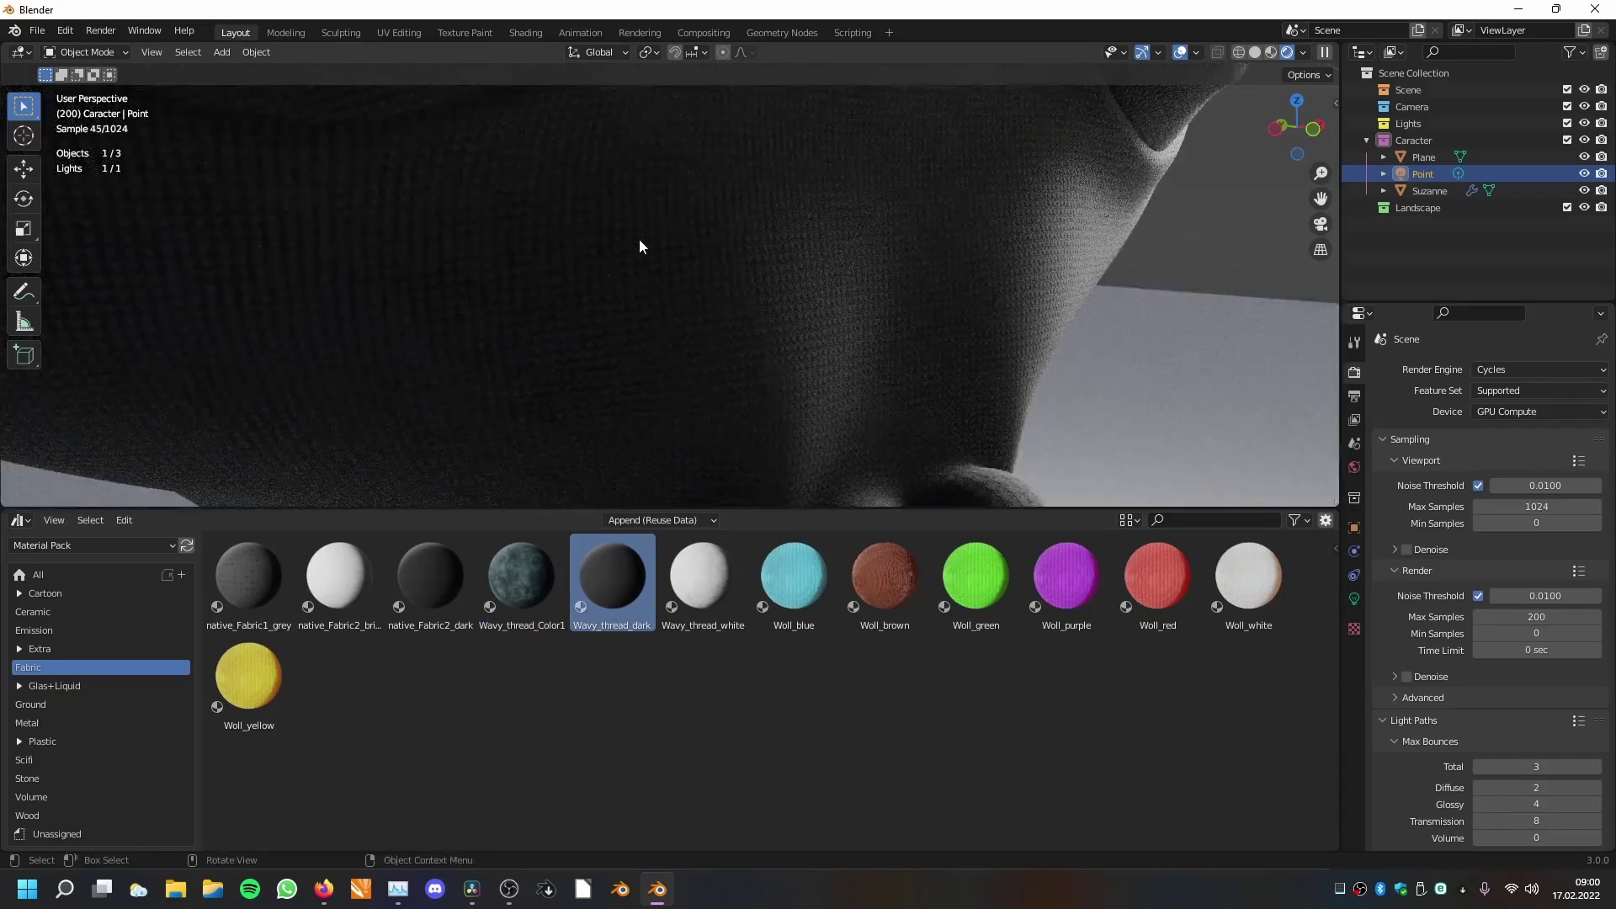
scroll(713, 242, "down", 6)
Apply the Wavy_thread_white material to Suzanne and inspect it up close.
left_click_drag(725, 573, 686, 299)
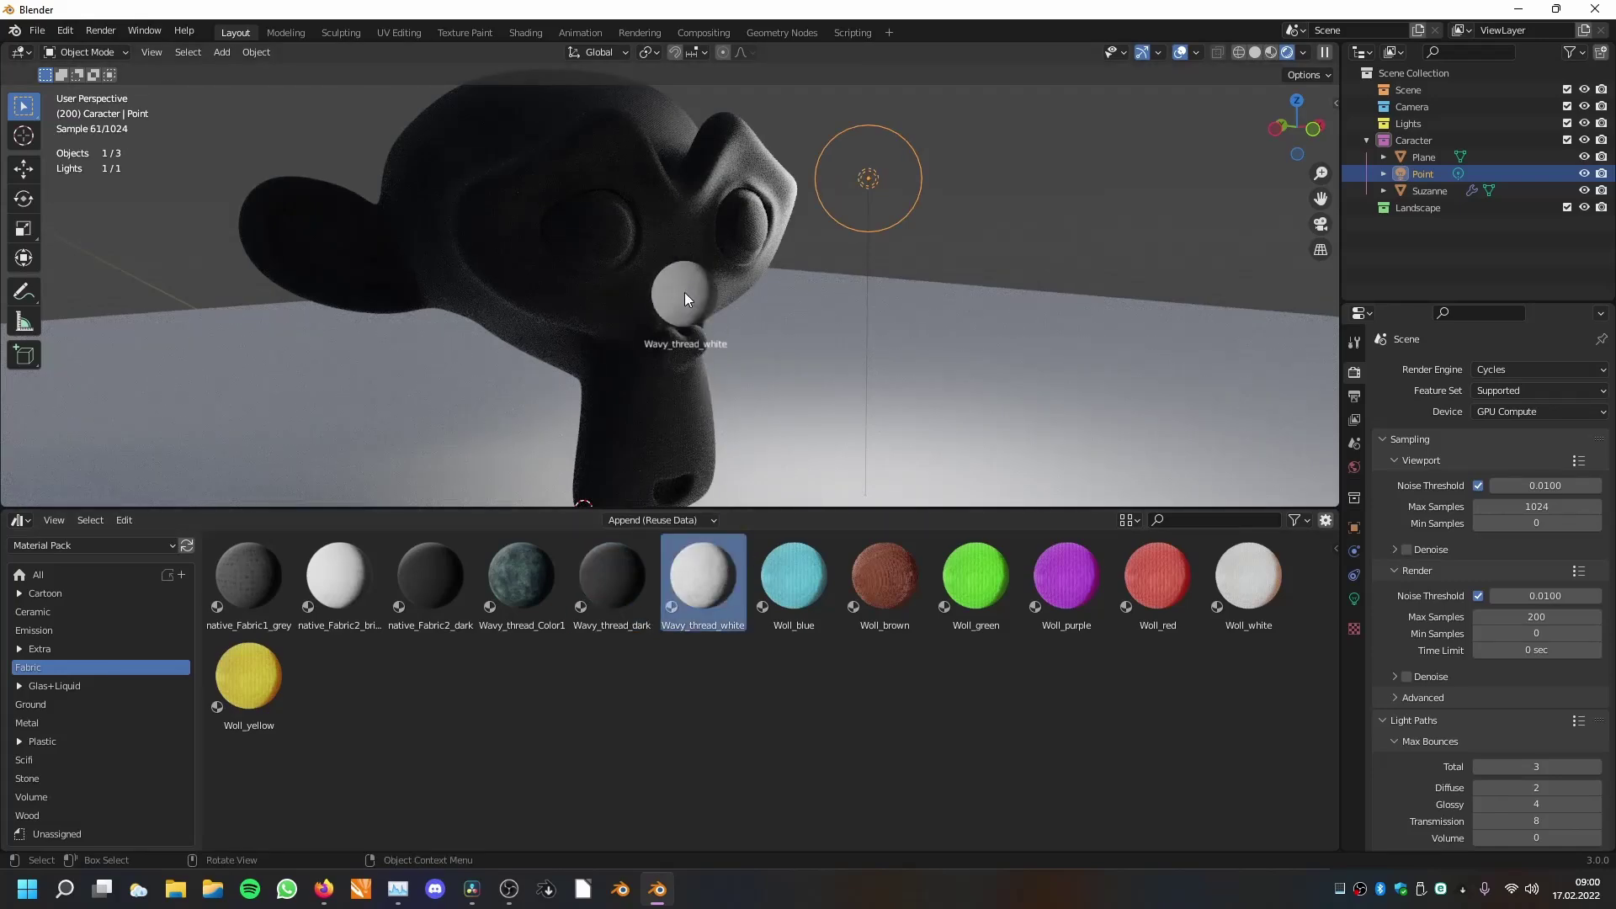
left_click_drag(670, 367, 676, 386)
scroll(677, 387, "up", 3)
scroll(677, 387, "down", 4)
middle_click_drag(678, 386, 672, 389, "shift")
Apply the Wavy_thread_Color1 material to Suzanne, inspect its texture, and select the Suzanne object.
left_click_drag(524, 586, 631, 324)
scroll(639, 318, "up", 5)
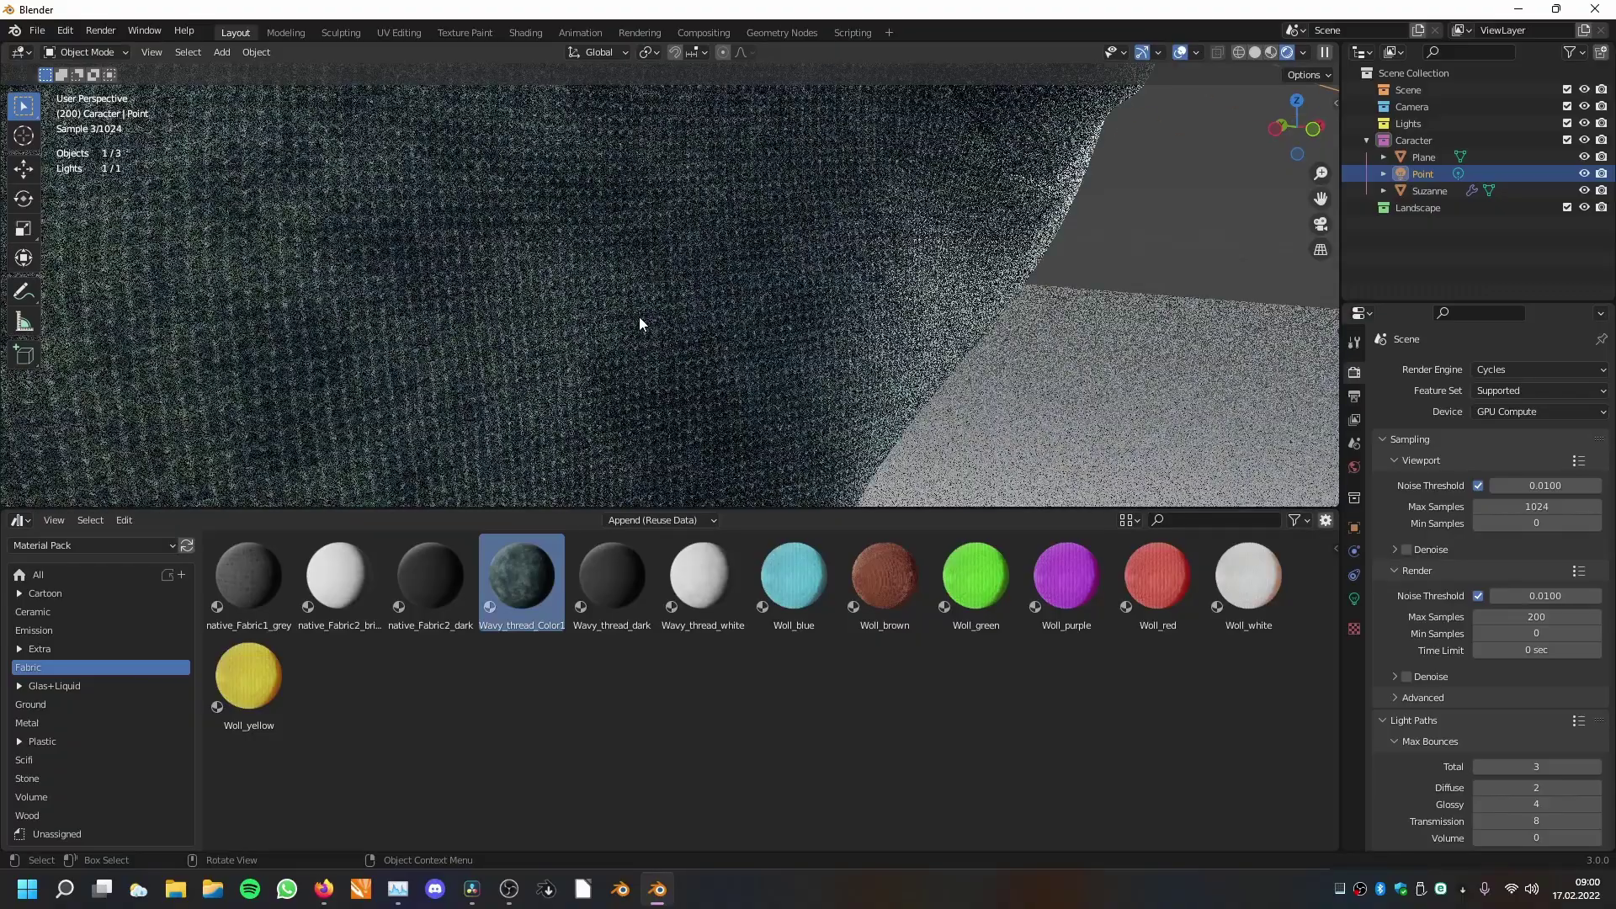
scroll(639, 317, "down", 5)
mouse_move(640, 322)
middle_mouse_down()
mouse_move(690, 316)
mouse_move(623, 325)
mouse_move(634, 306)
middle_mouse_up()
left_click(631, 285)
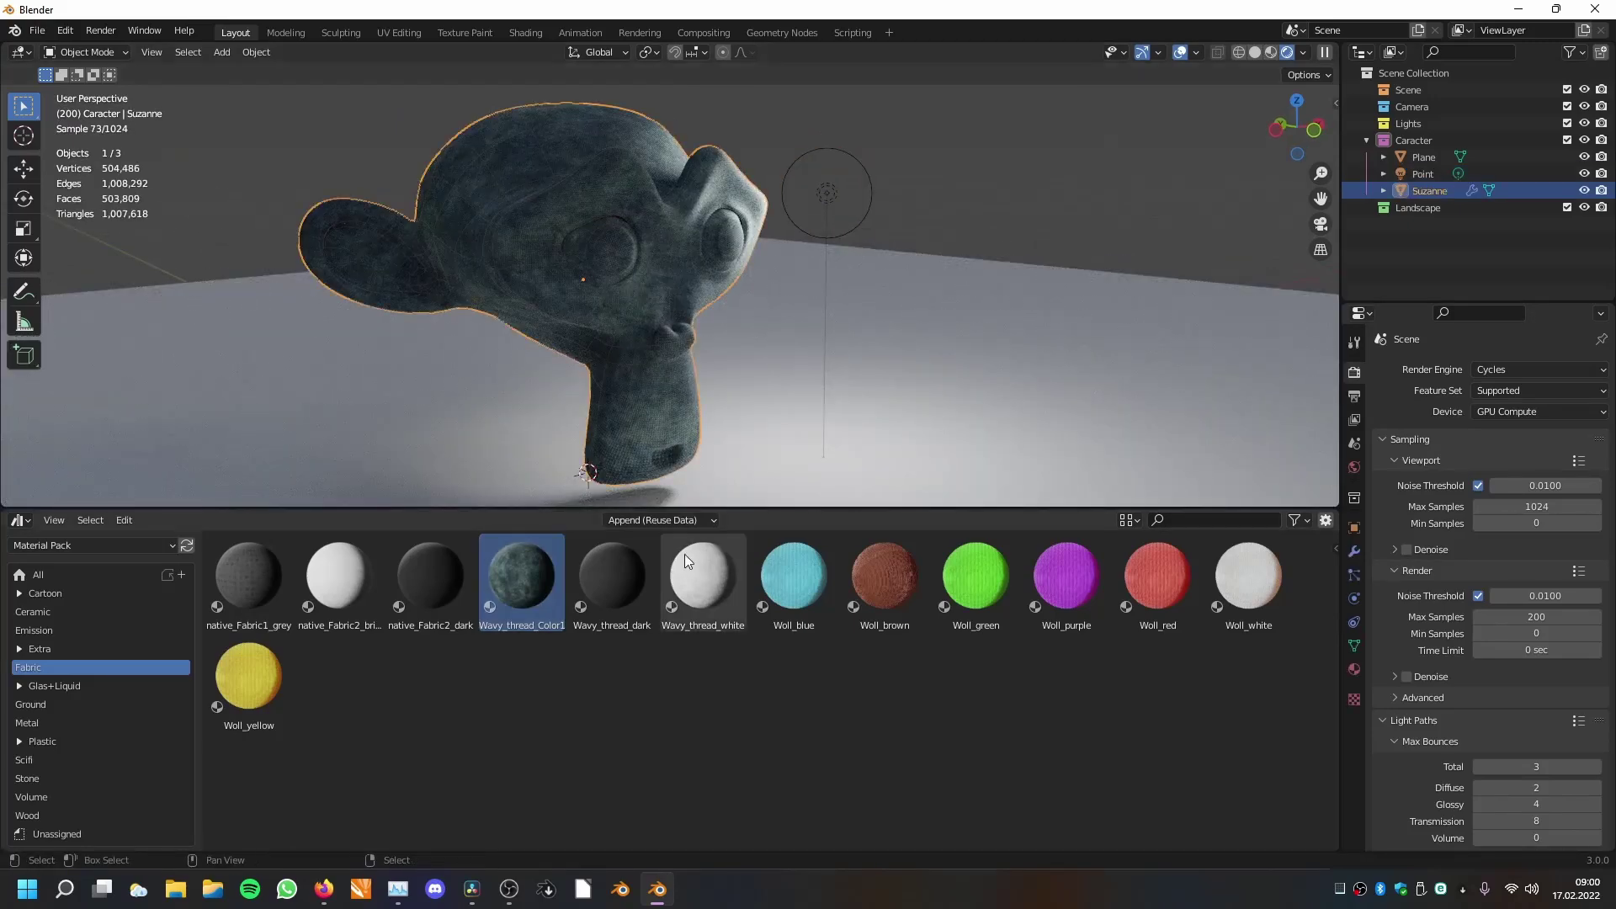
Switch the render engine to Eevee and apply the Woll_blue material to Suzanne.
left_click(714, 679)
left_click_drag(773, 670, 810, 672)
left_click(775, 588)
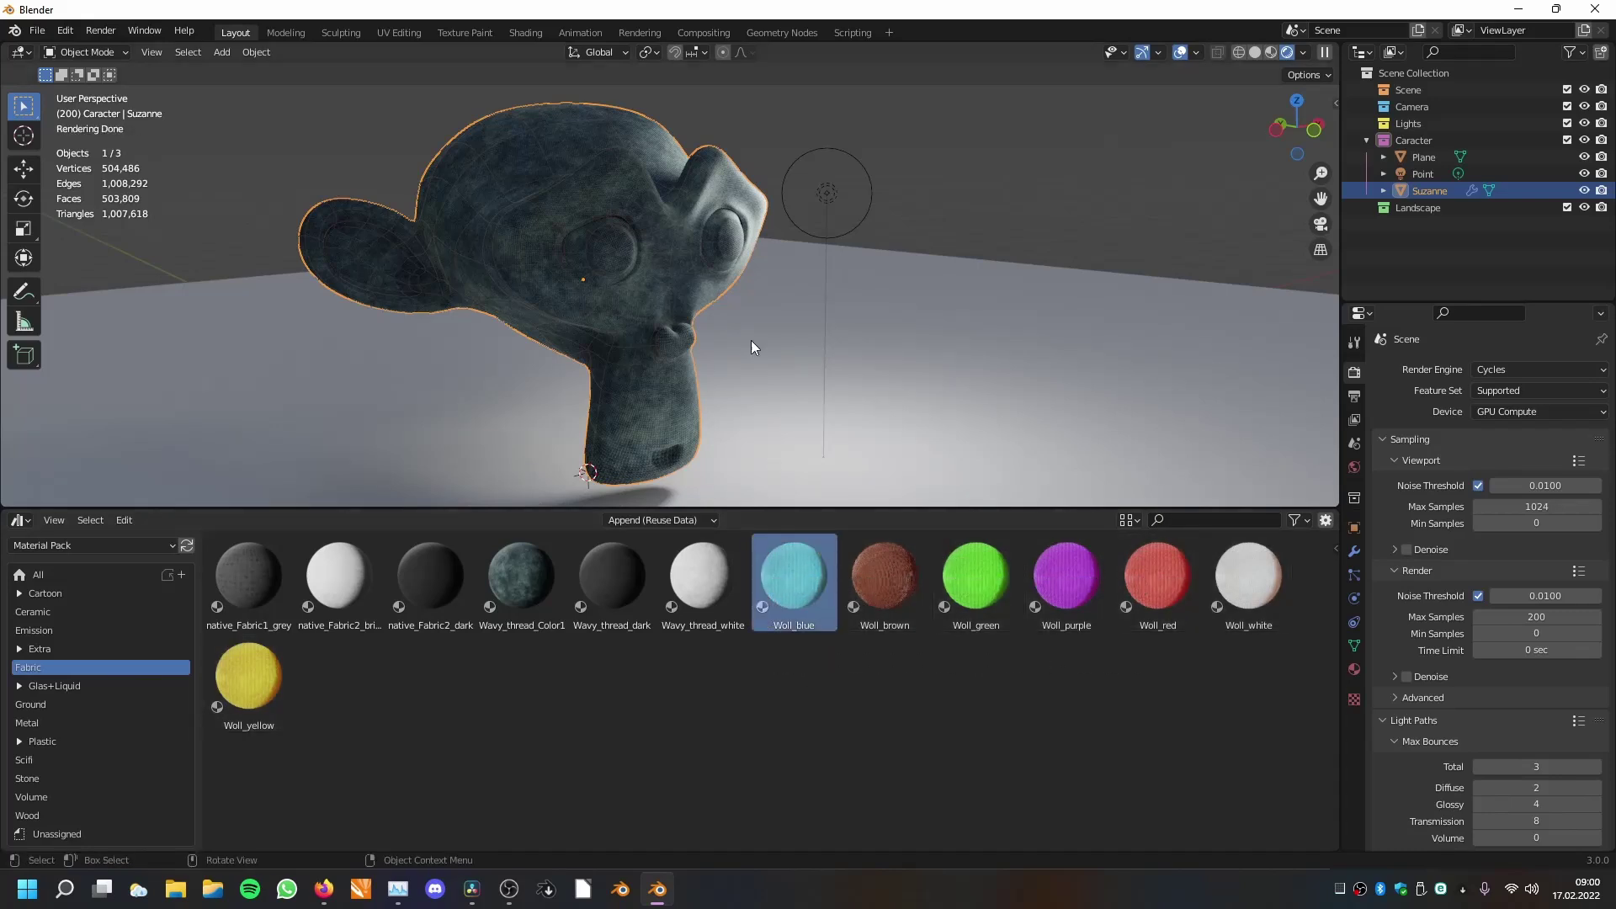
left_click(1512, 368)
left_click(1502, 389)
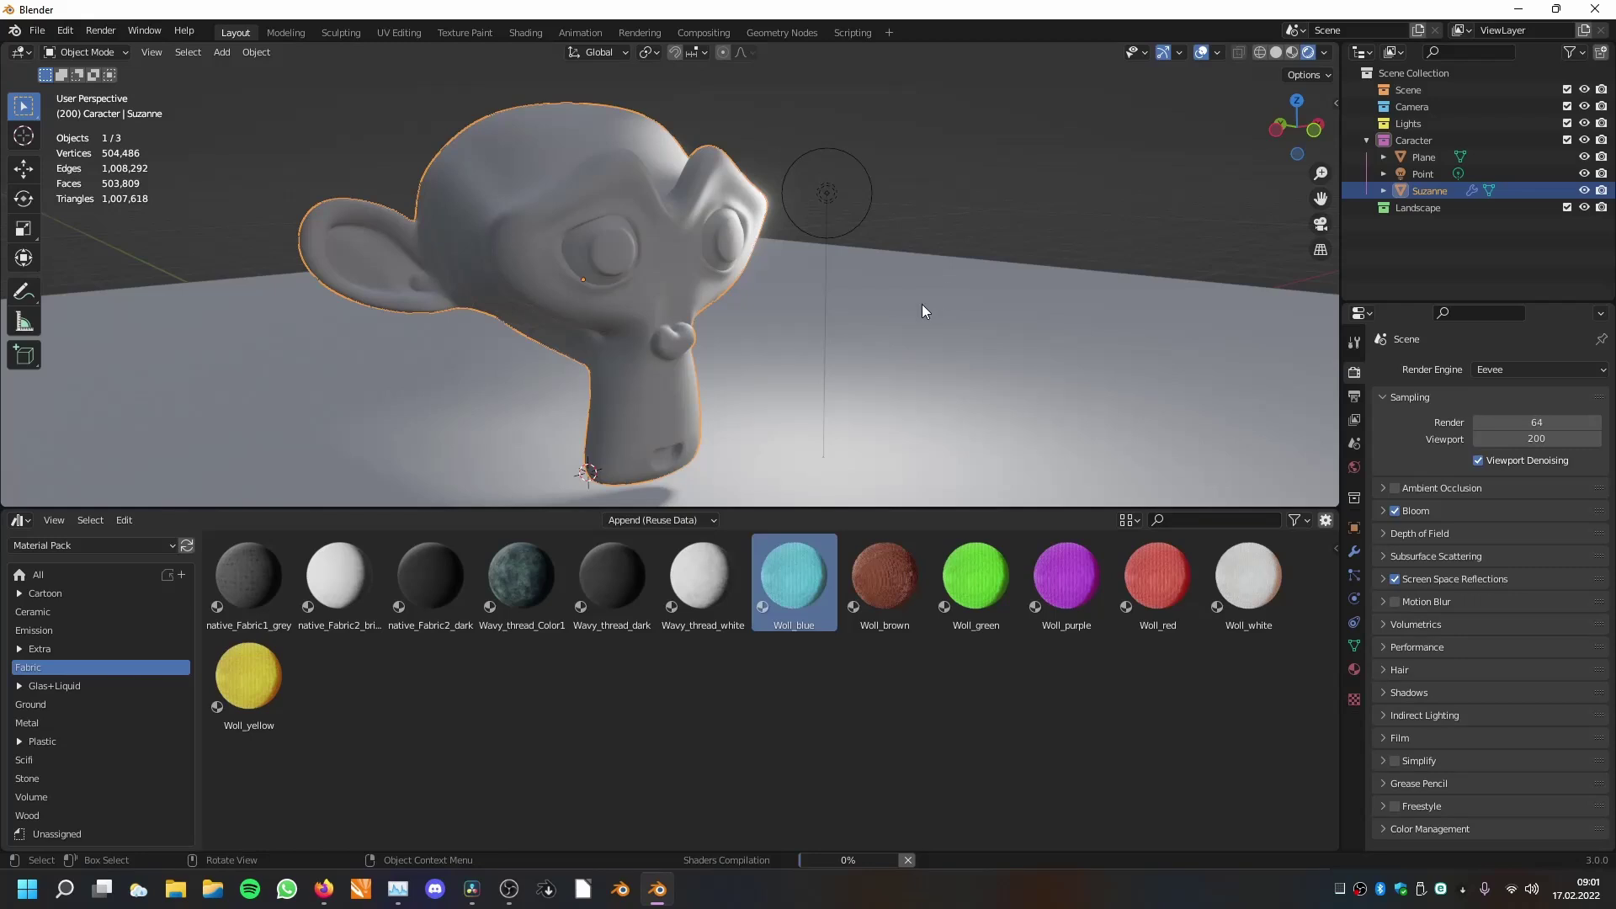
middle_click_drag(887, 341, 830, 362)
scroll(813, 354, "up", 3)
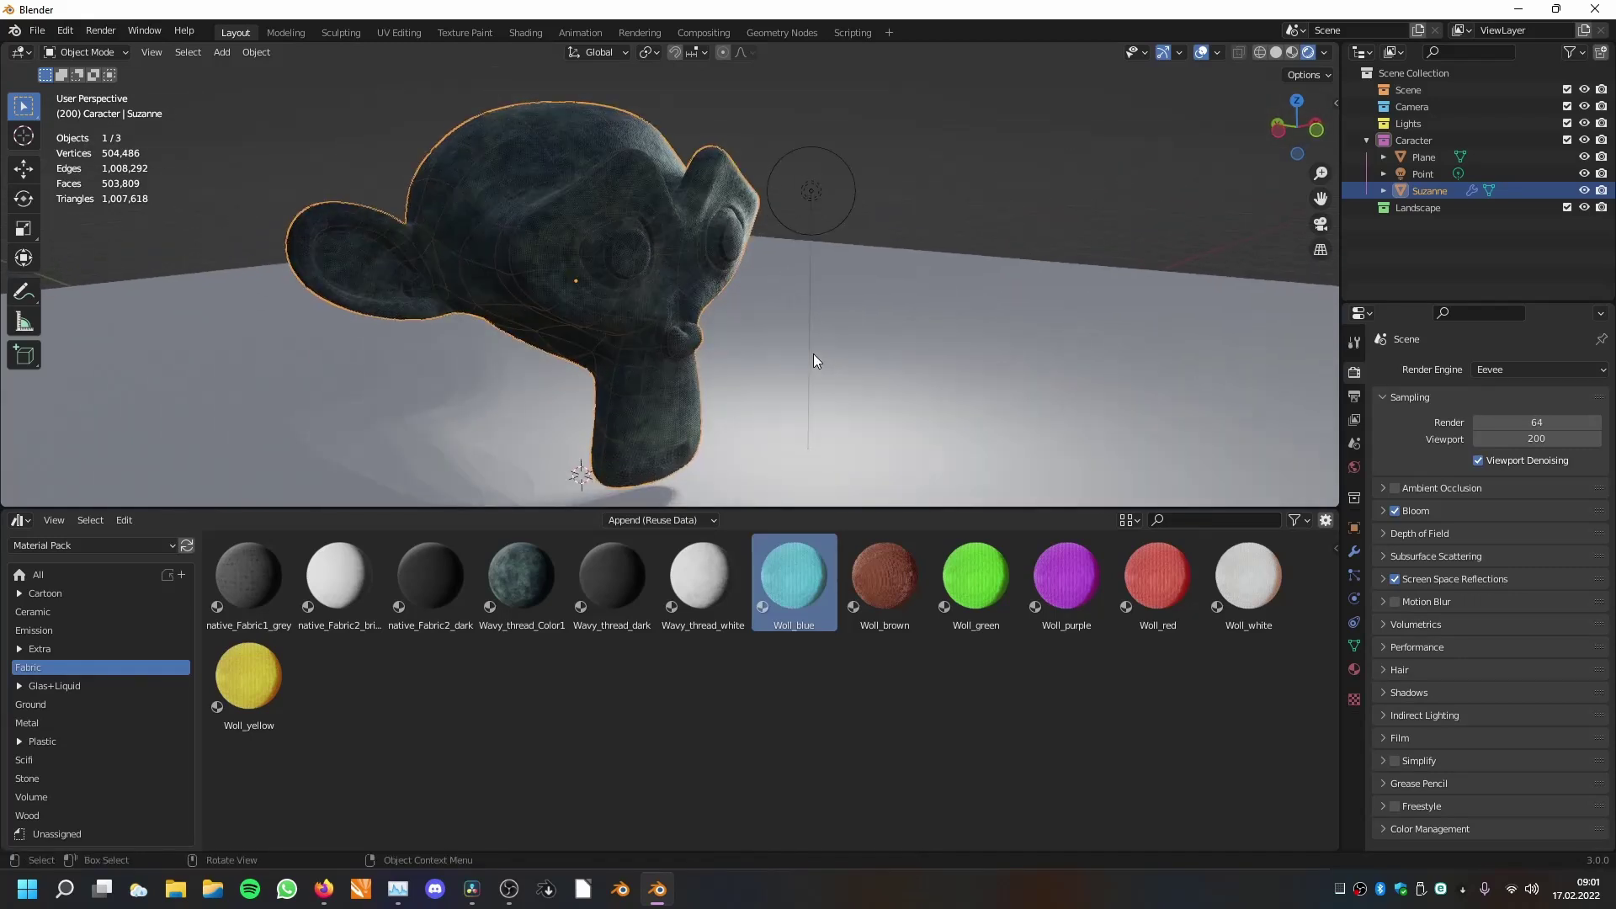
left_click_drag(790, 579, 557, 183)
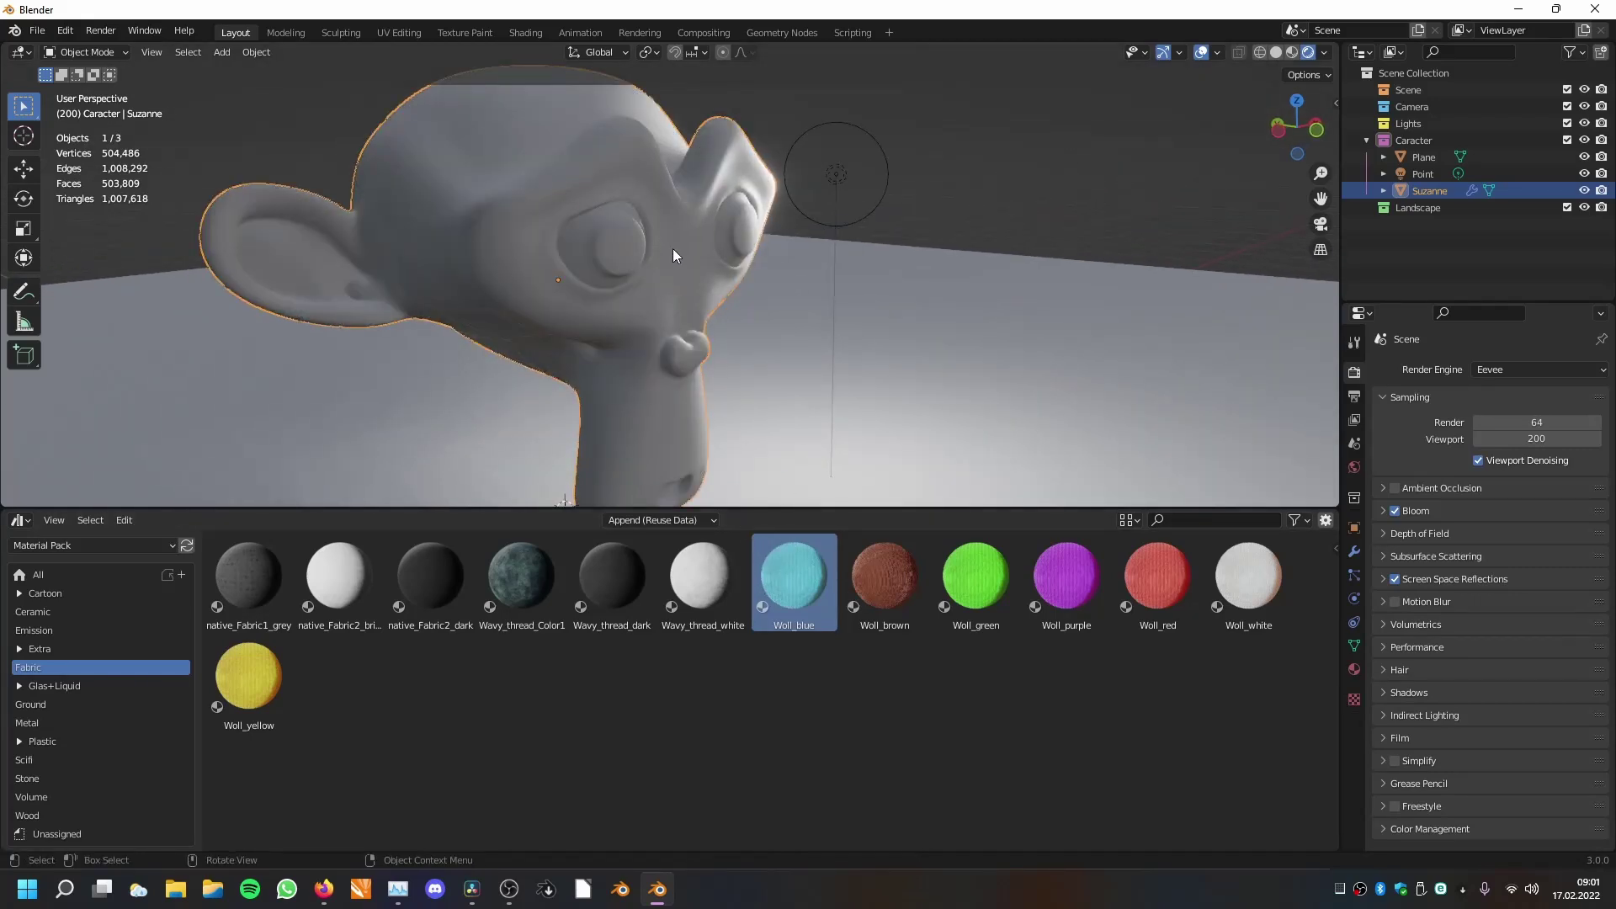
Examine the Woll_blue surface on Suzanne in Eevee from close up and from the front.
scroll(753, 278, "up", 5)
scroll(741, 349, "down", 5)
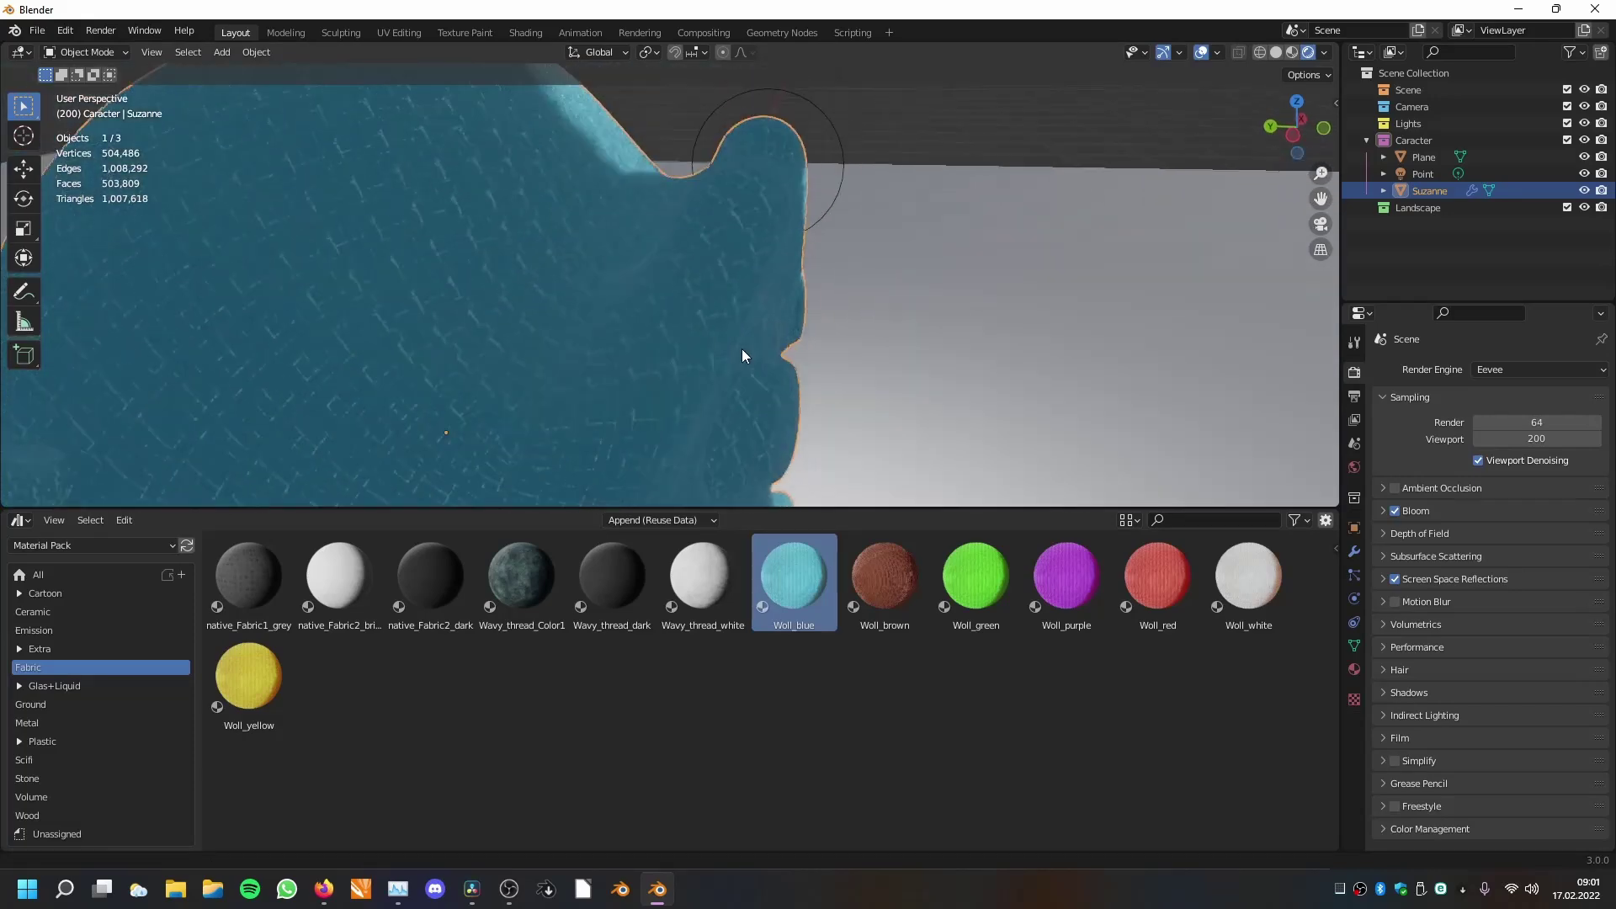
scroll(740, 351, "up", 3)
scroll(740, 350, "down", 3)
scroll(740, 350, "down", 6)
middle_click_drag(740, 350, 682, 281)
scroll(624, 332, "up", 3)
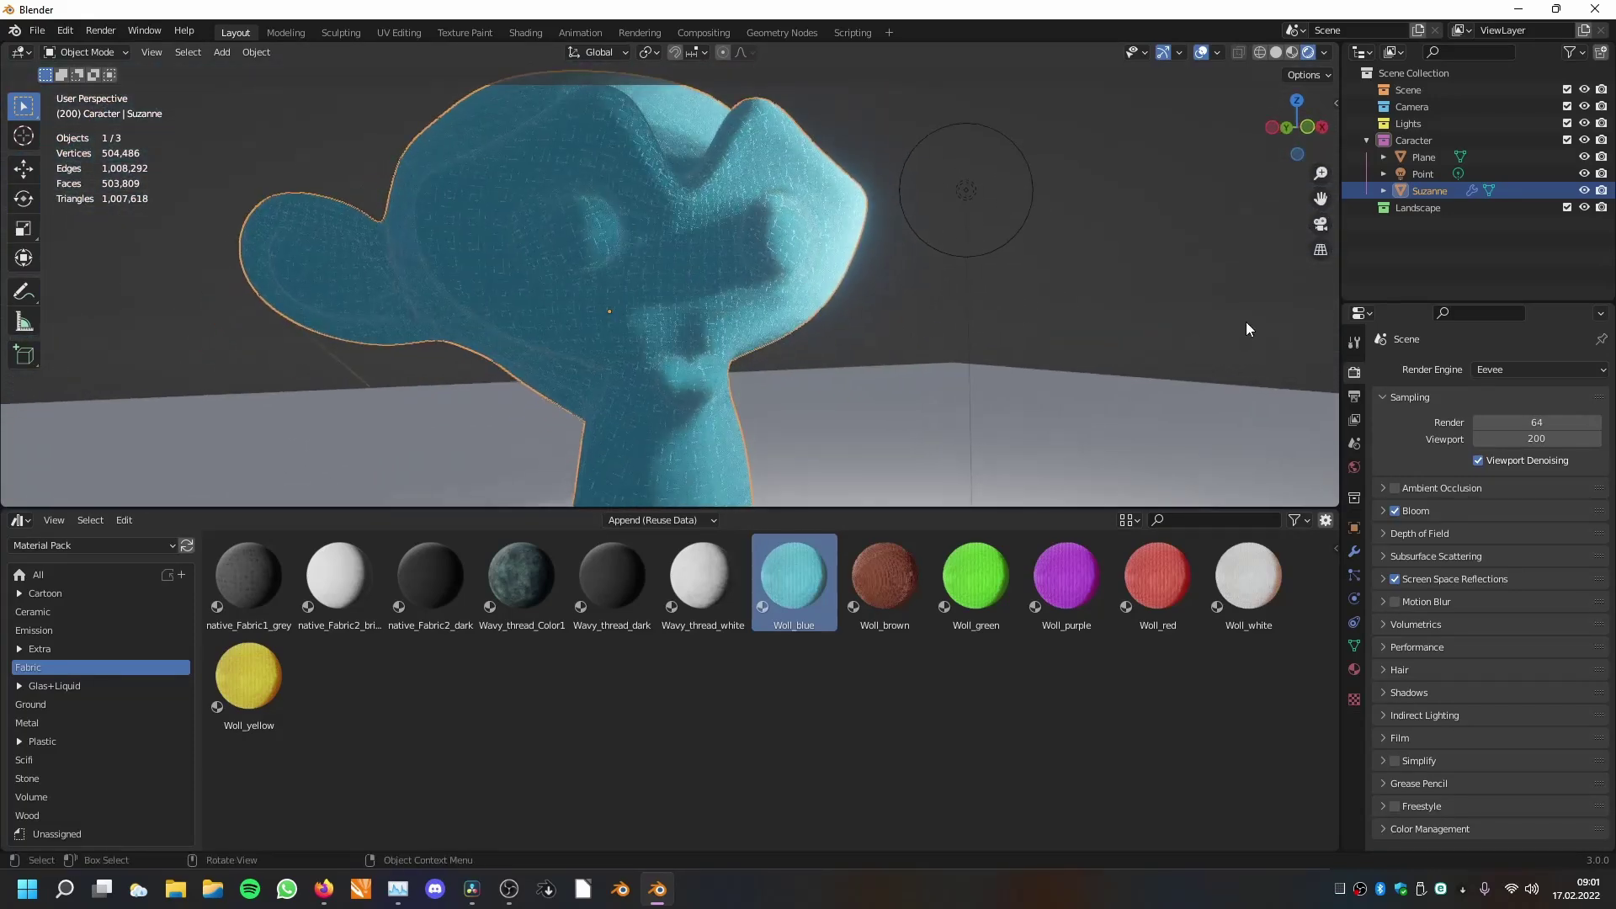
Switch the render engine to Cycles and inspect the Woll_blue wool texture on Suzanne up close.
left_click(1542, 370)
left_click(1515, 427)
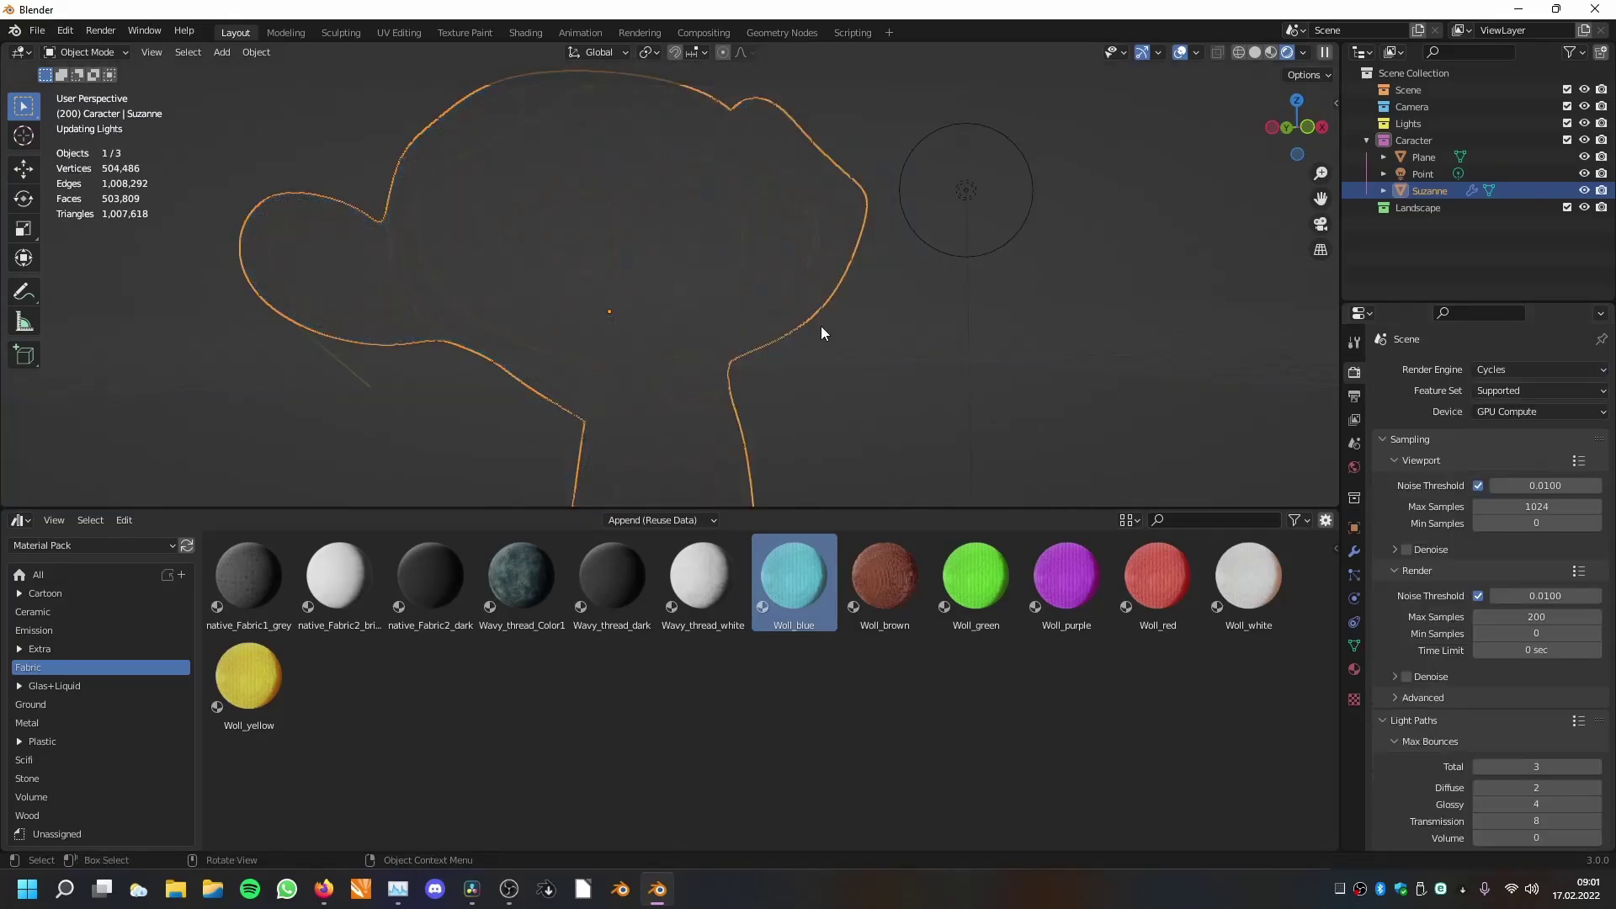
scroll(821, 326, "up", 6)
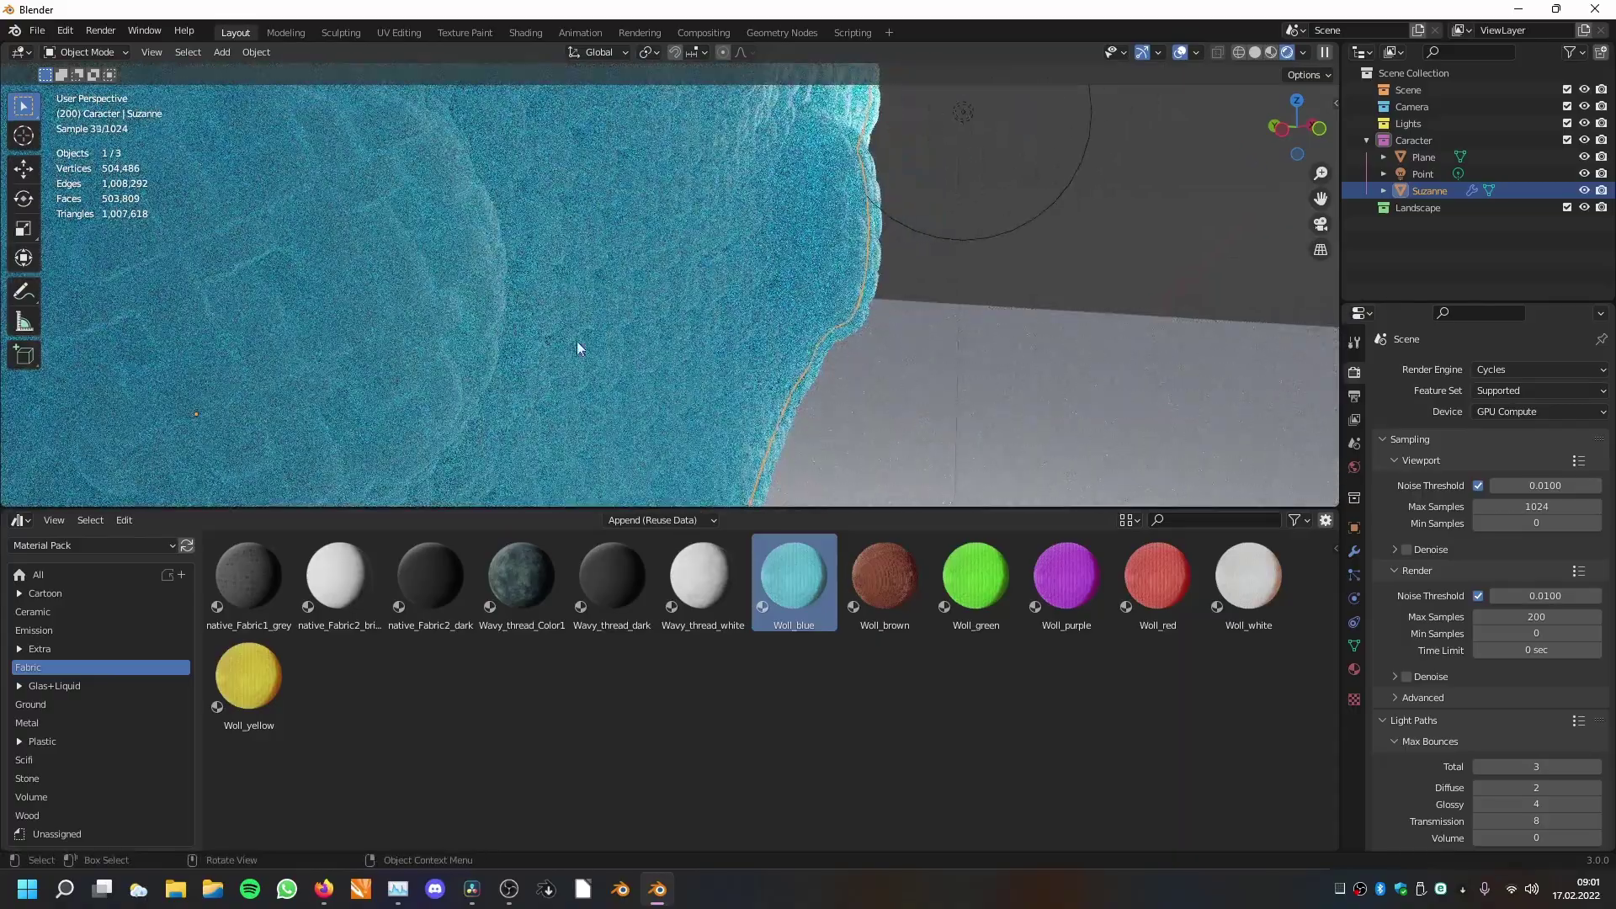
scroll(723, 256, "down", 6)
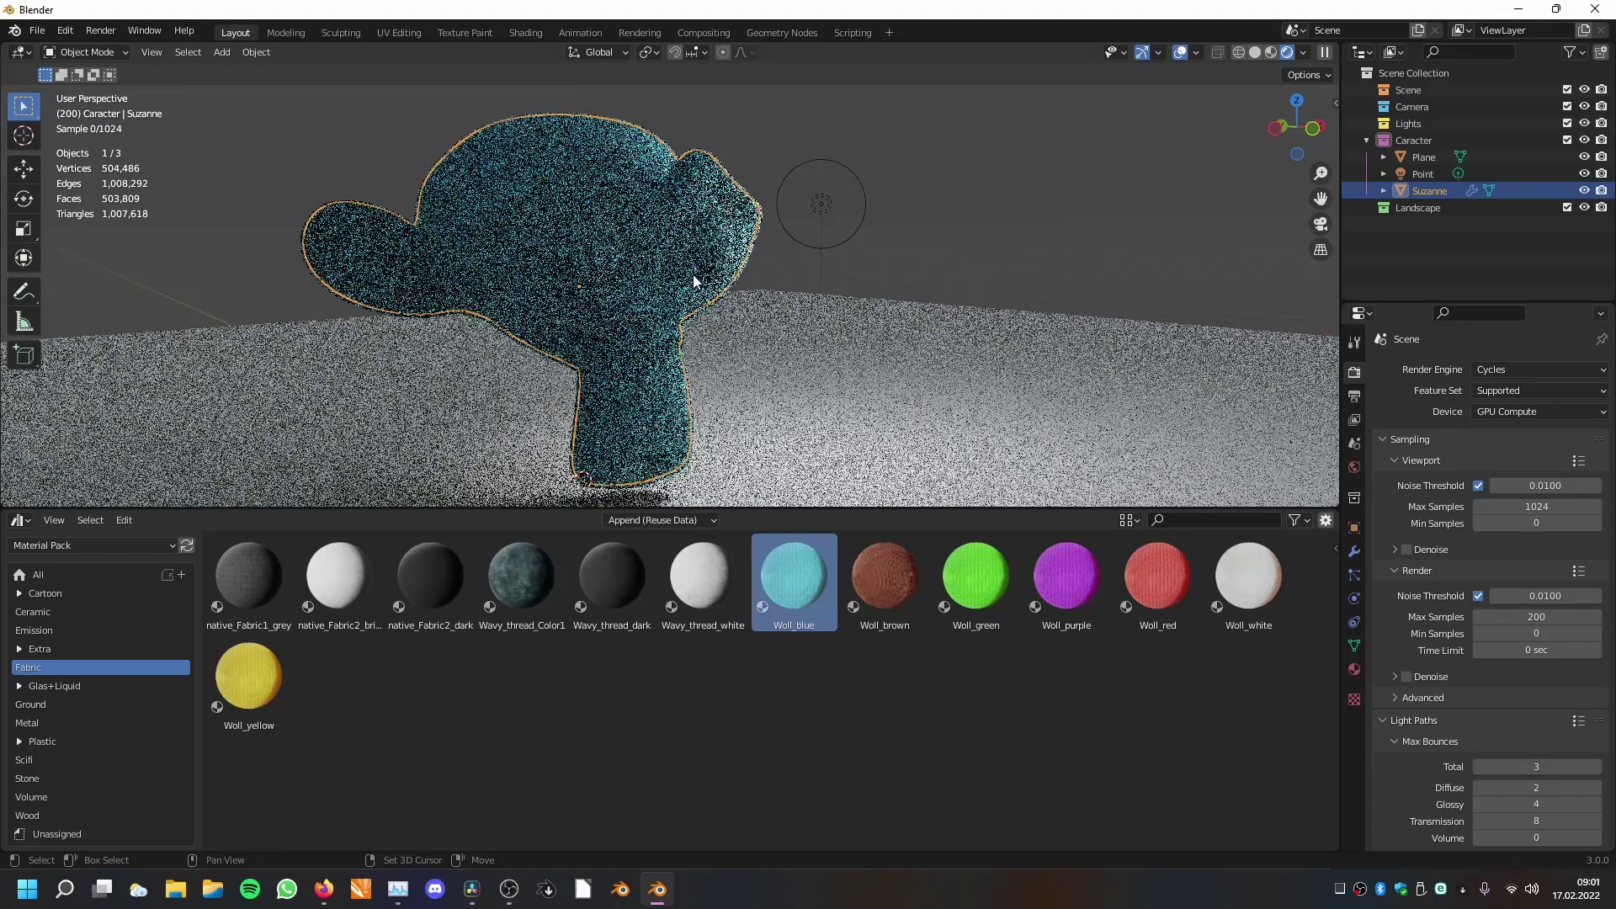
scroll(694, 282, "up", 1)
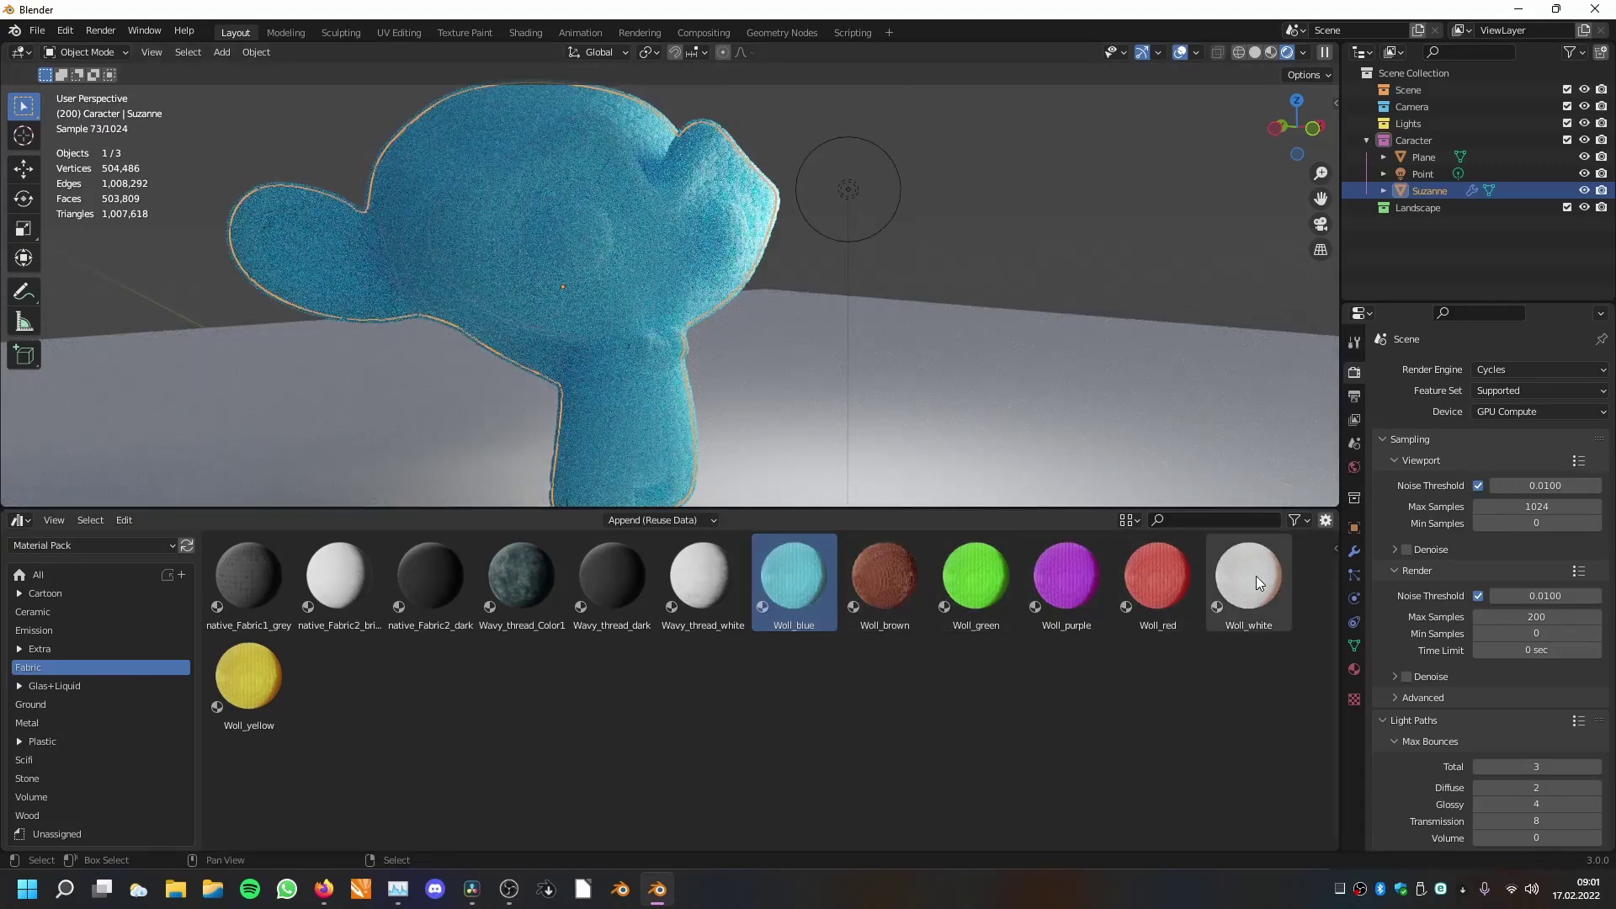
Switch the viewport to Material Preview and apply the Bubble material from the Glas+Liquid category to Suzanne.
left_click(49, 688)
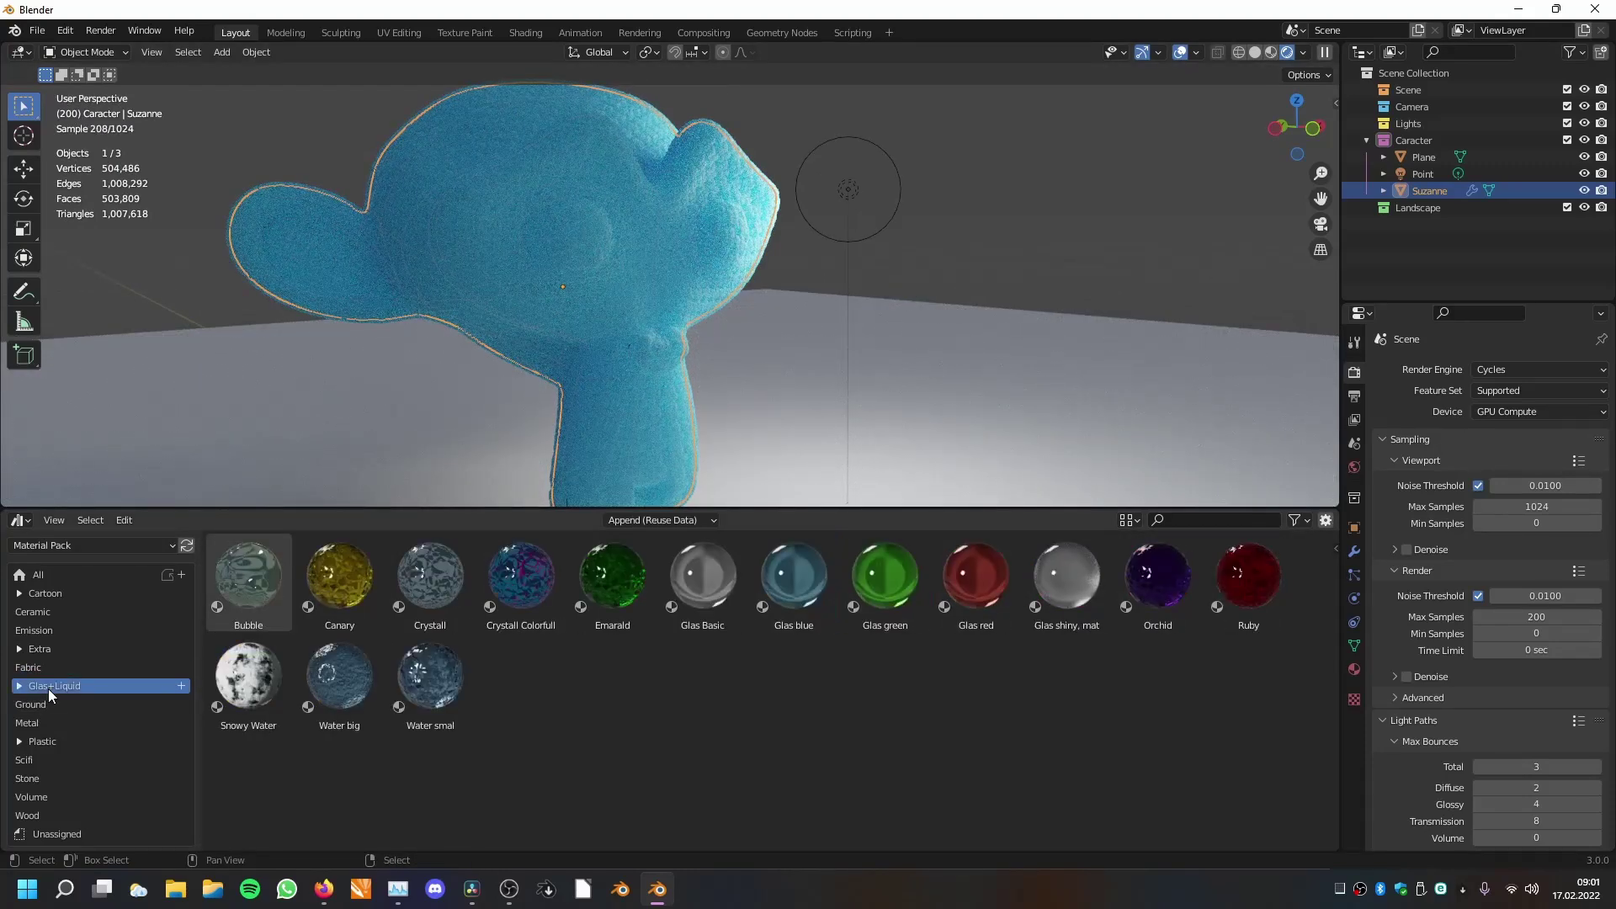
left_click(703, 579)
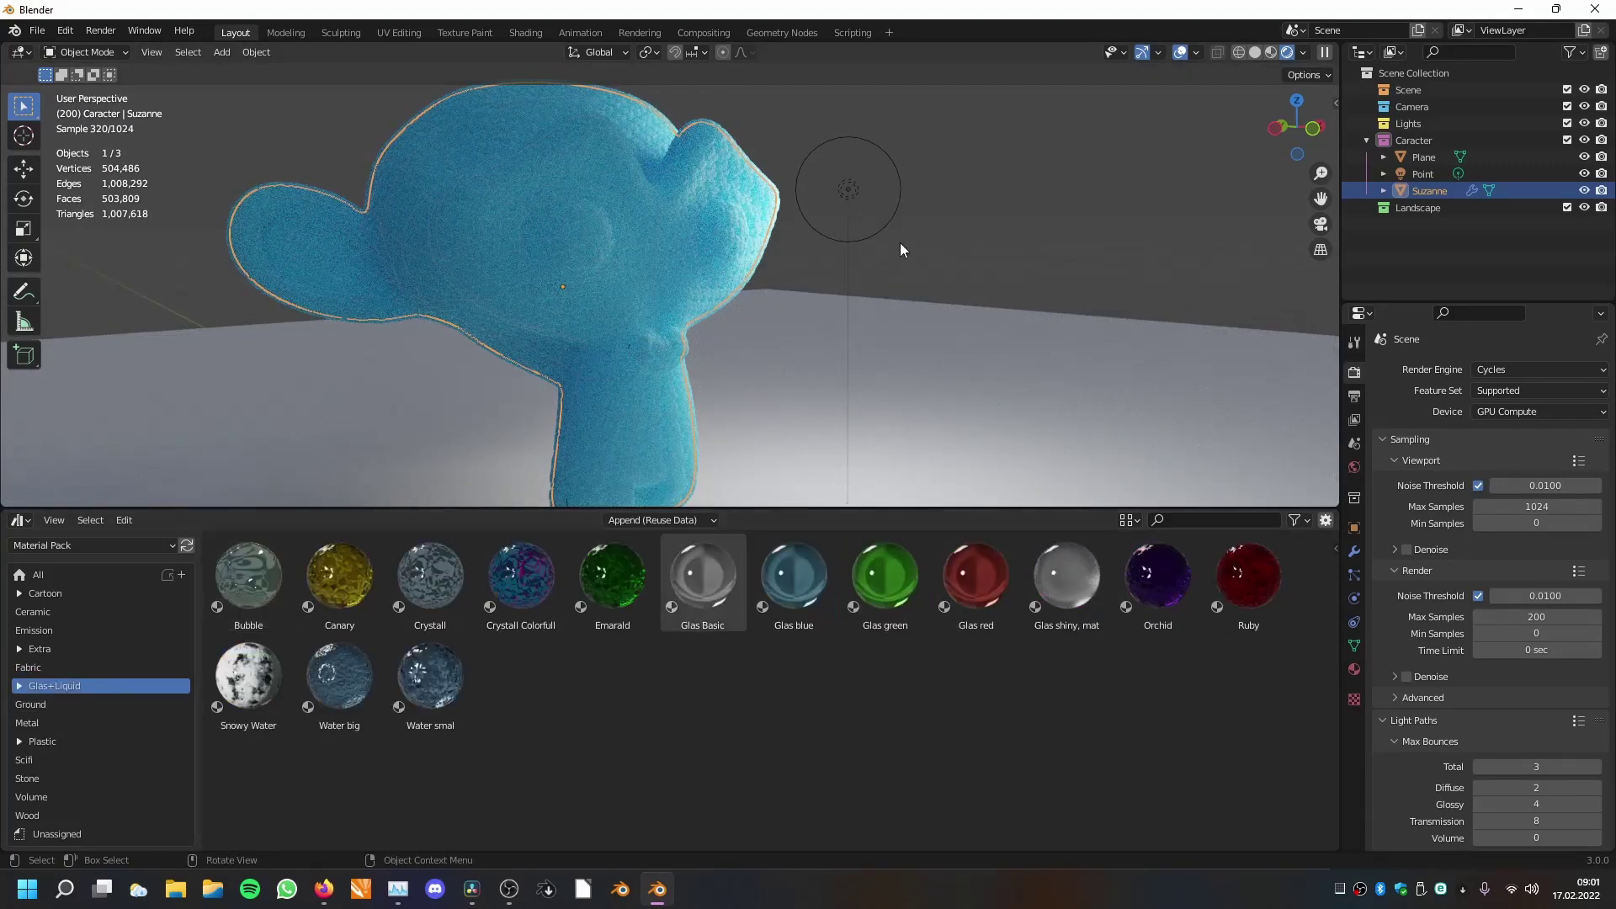
left_click(1272, 53)
middle_click_drag(955, 299, 913, 318)
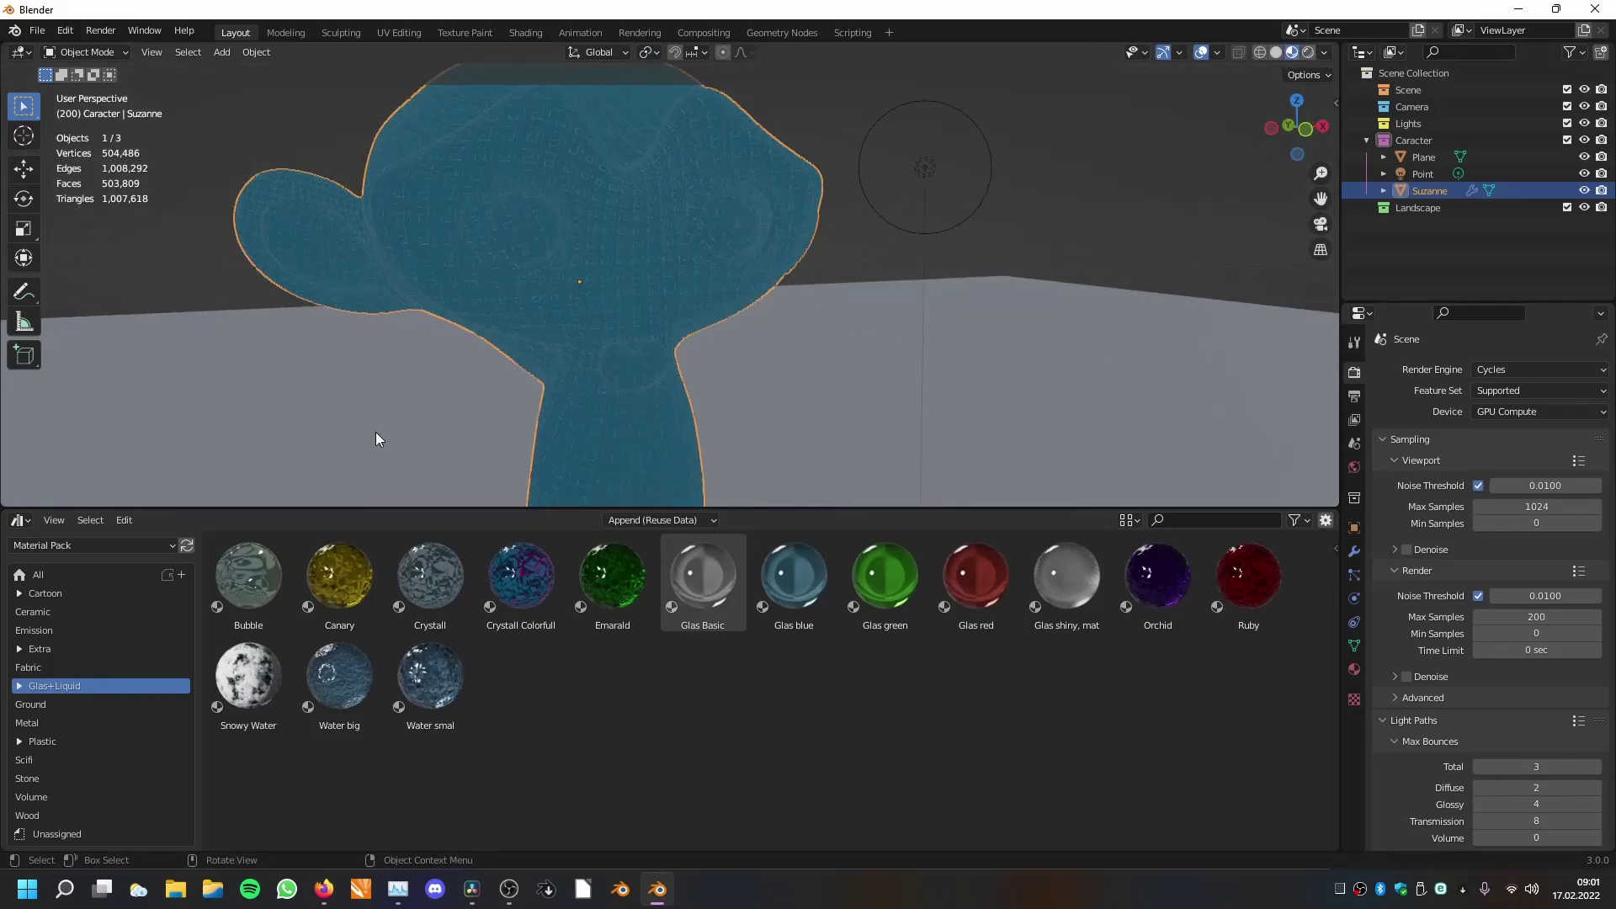
left_click(248, 576)
left_click_drag(248, 577, 655, 211)
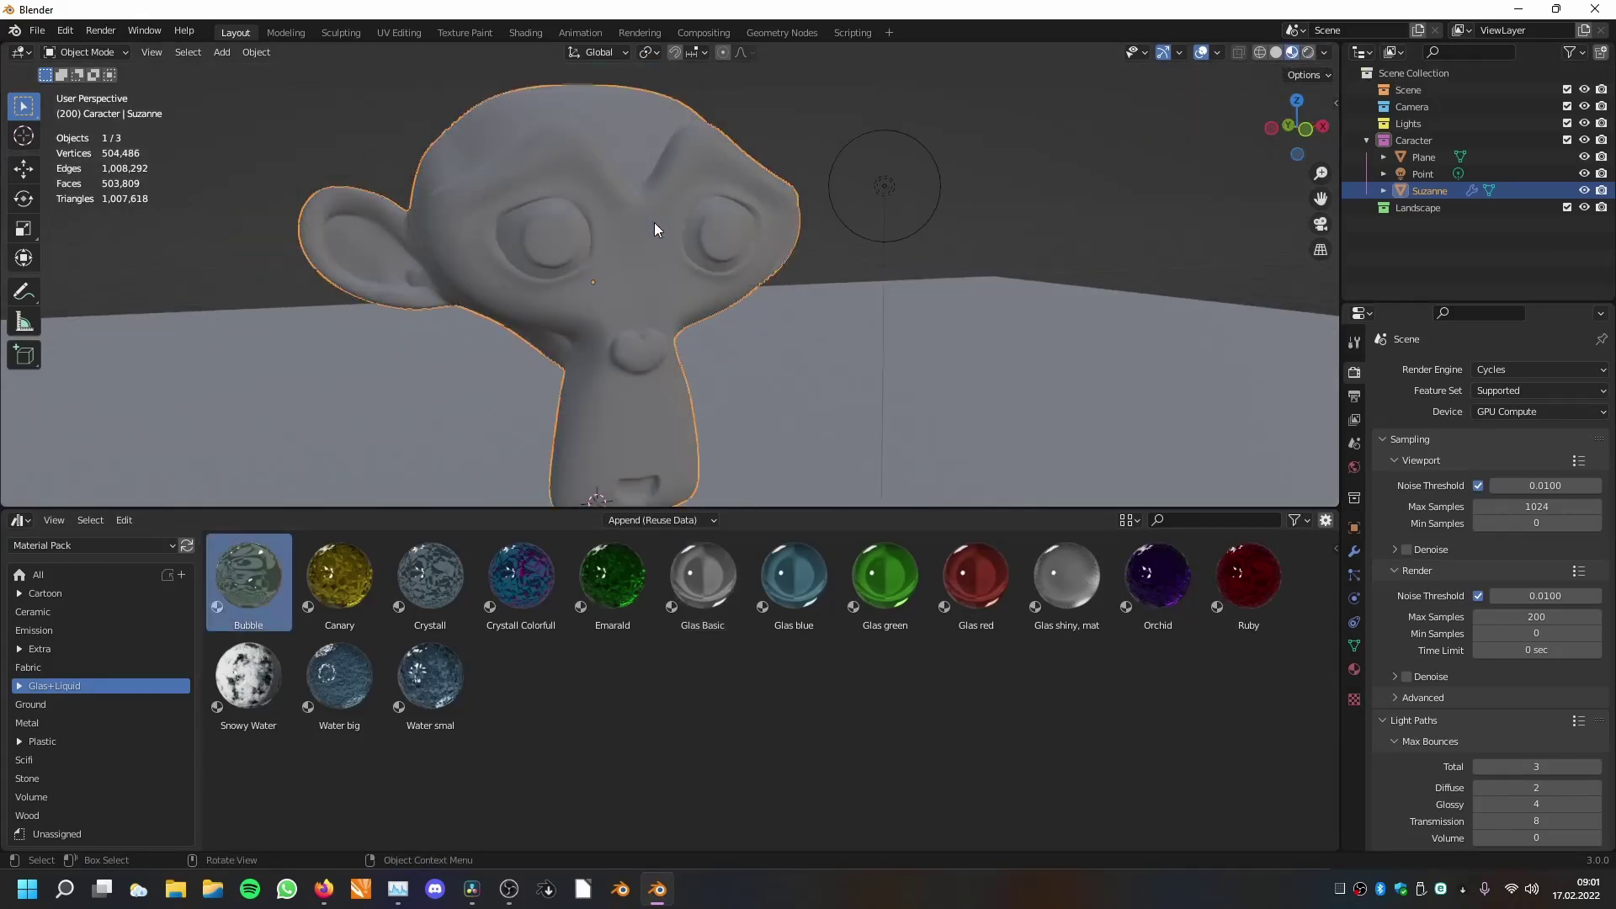
mouse_move(679, 286)
middle_mouse_down()
mouse_move(720, 270)
mouse_move(691, 276)
middle_mouse_up()
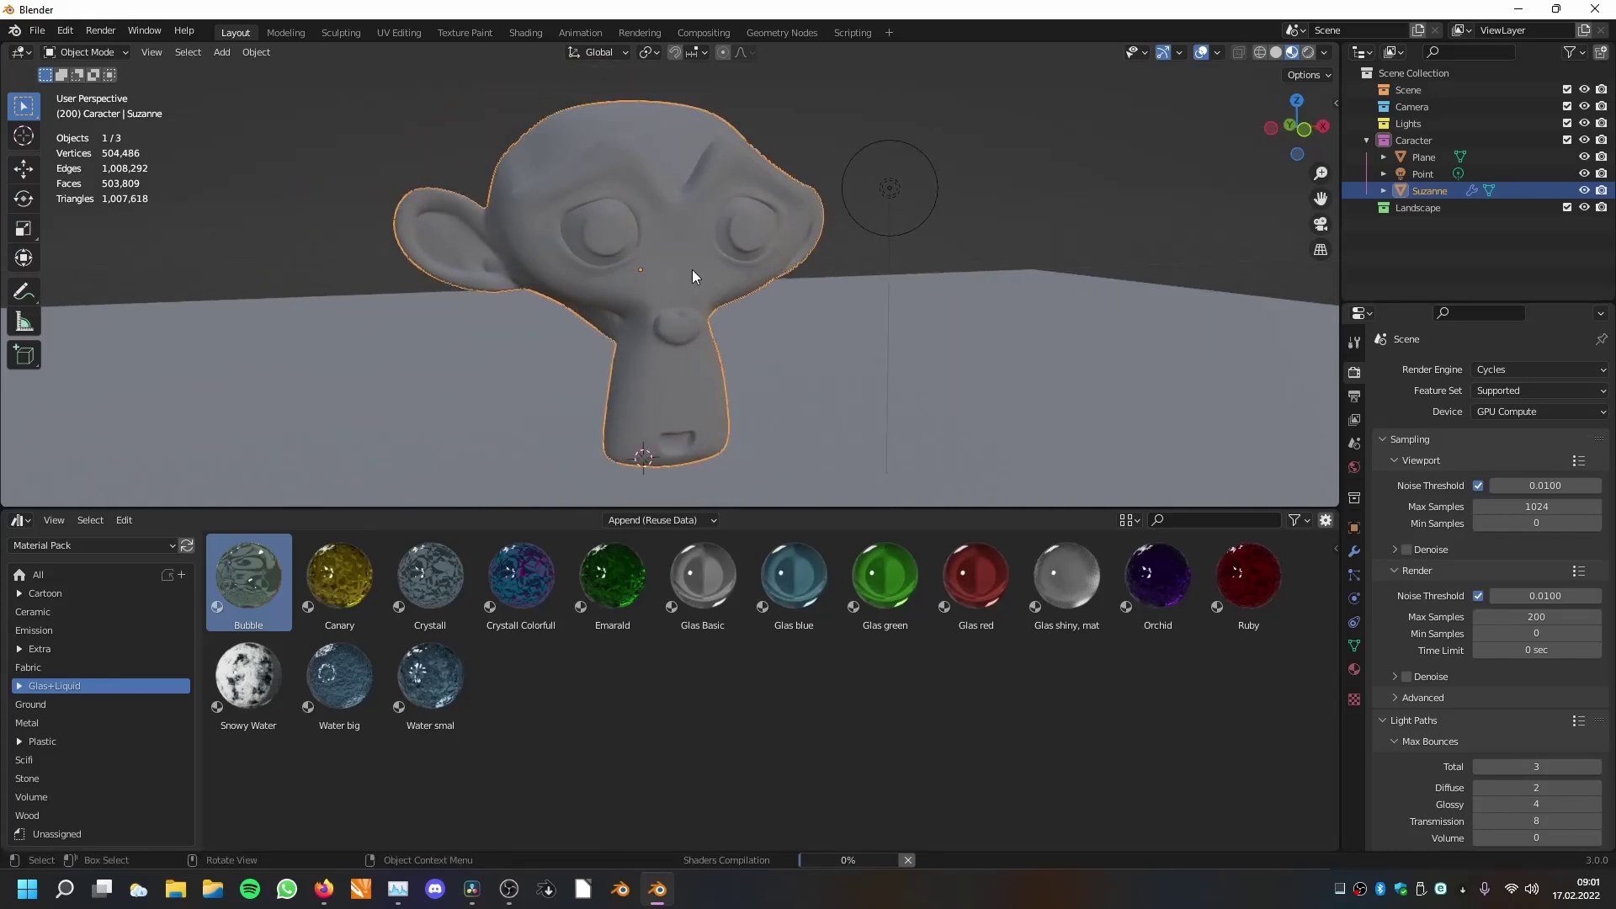
Play the animation, turn off the wireframe overlay, and inspect the Bubble material on Suzanne from several angles.
scroll(692, 276, "up", 3)
key("space")
left_click(1218, 52)
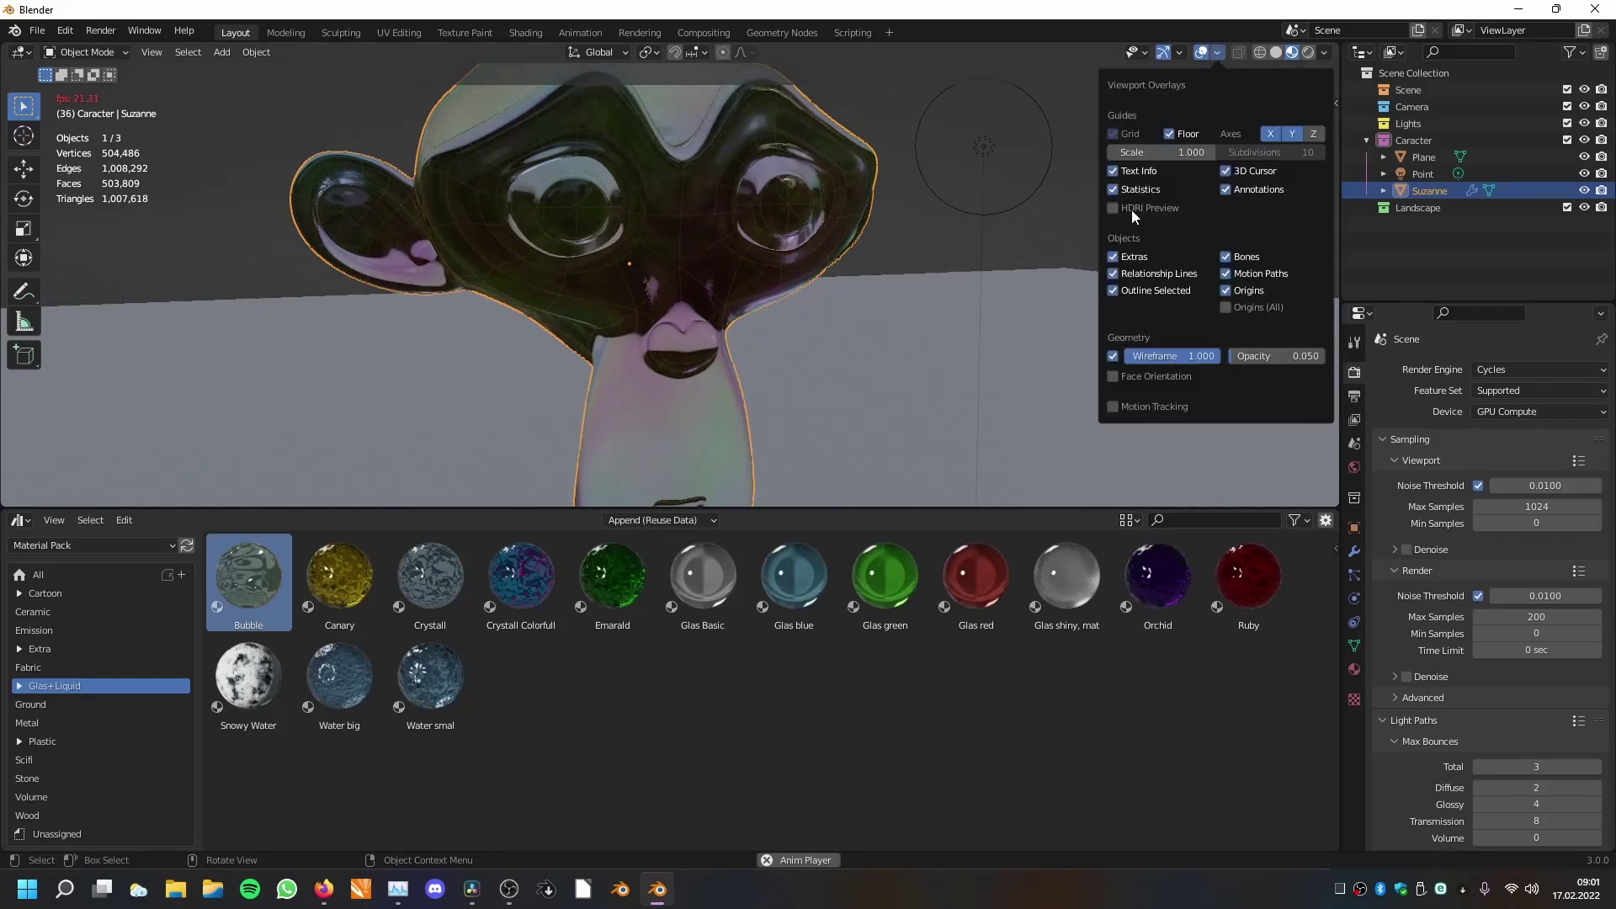
left_click(1115, 358)
scroll(472, 247, "down", 3)
middle_click_drag(472, 248, 547, 239)
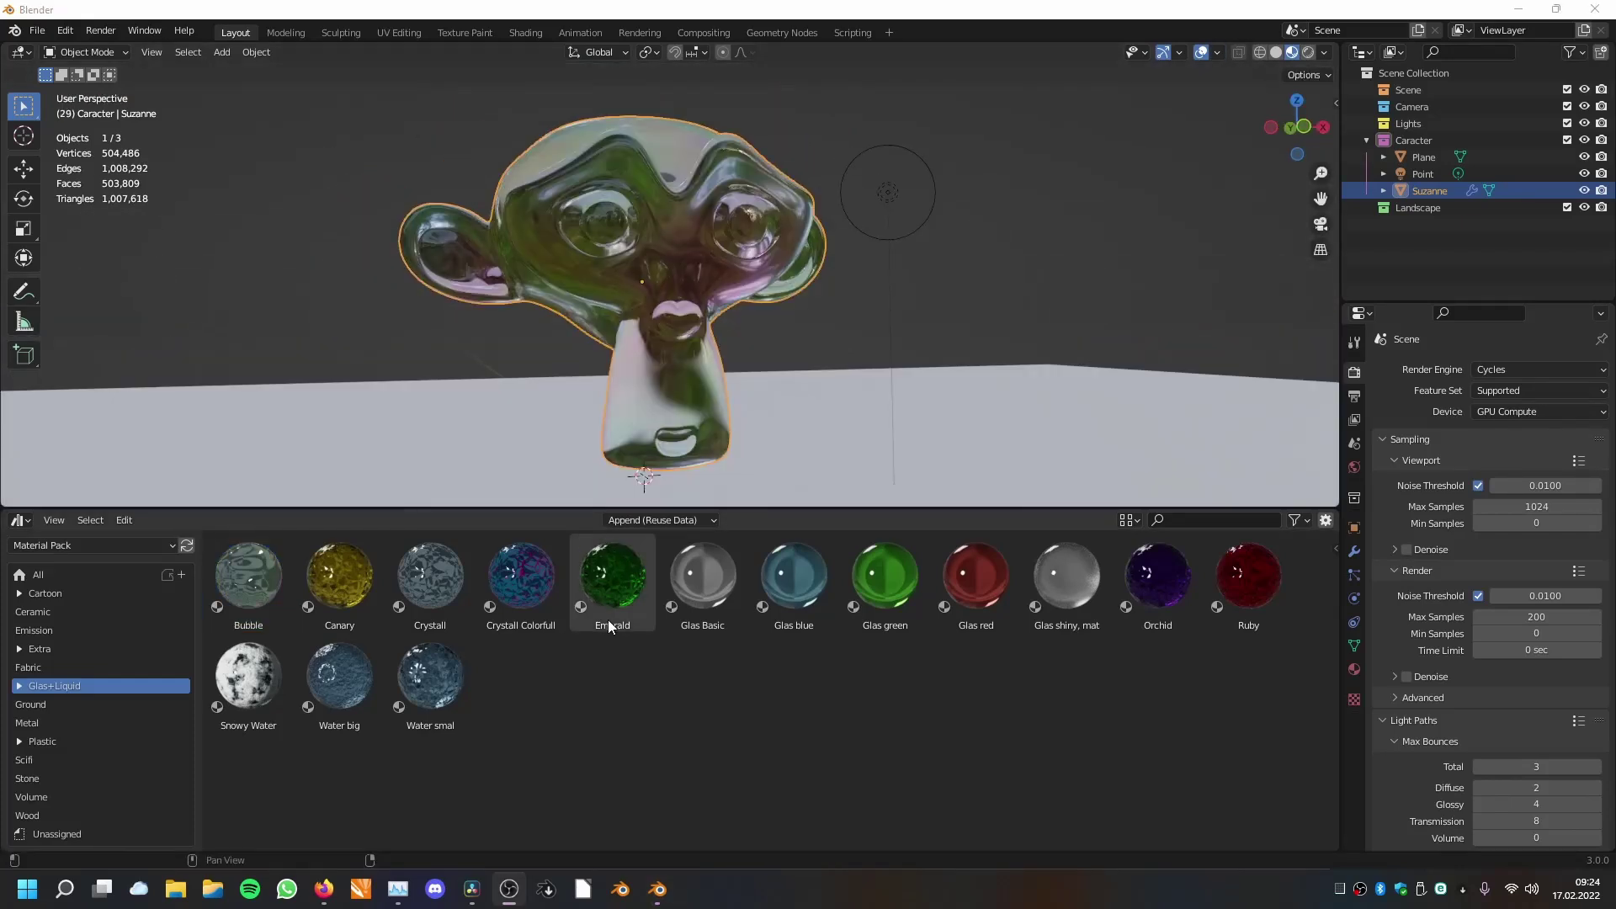
middle_click_drag(770, 219, 683, 251)
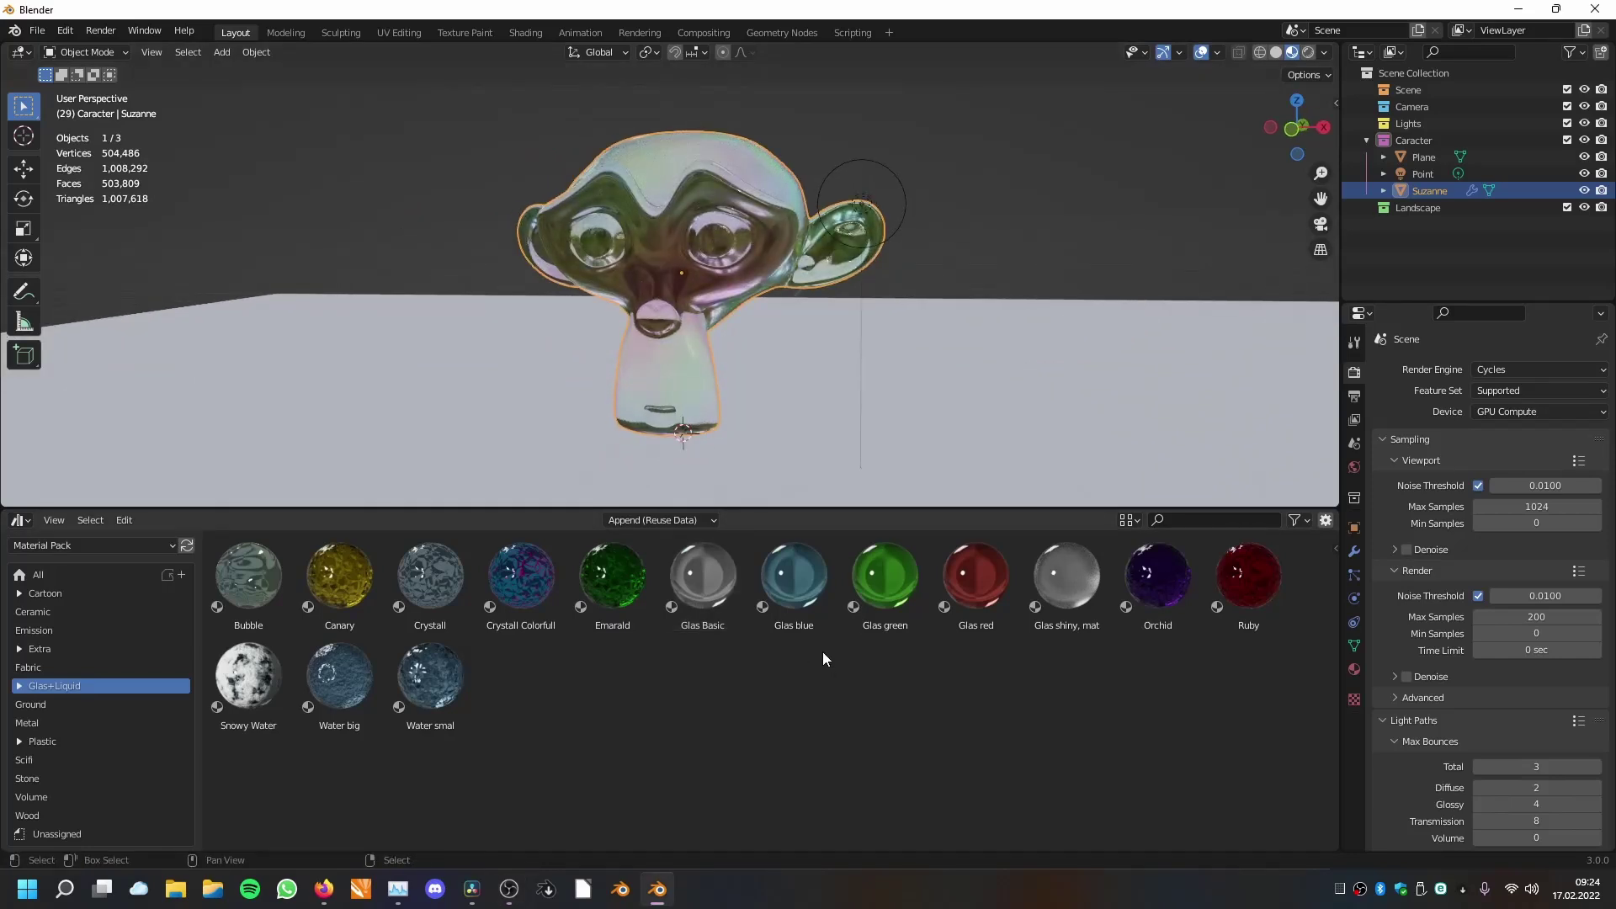
Apply the Snowy Water material to Suzanne and examine its surface up close with the animation playing.
left_click_drag(242, 688, 700, 234)
middle_click_drag(742, 286, 843, 280)
scroll(844, 279, "up", 3)
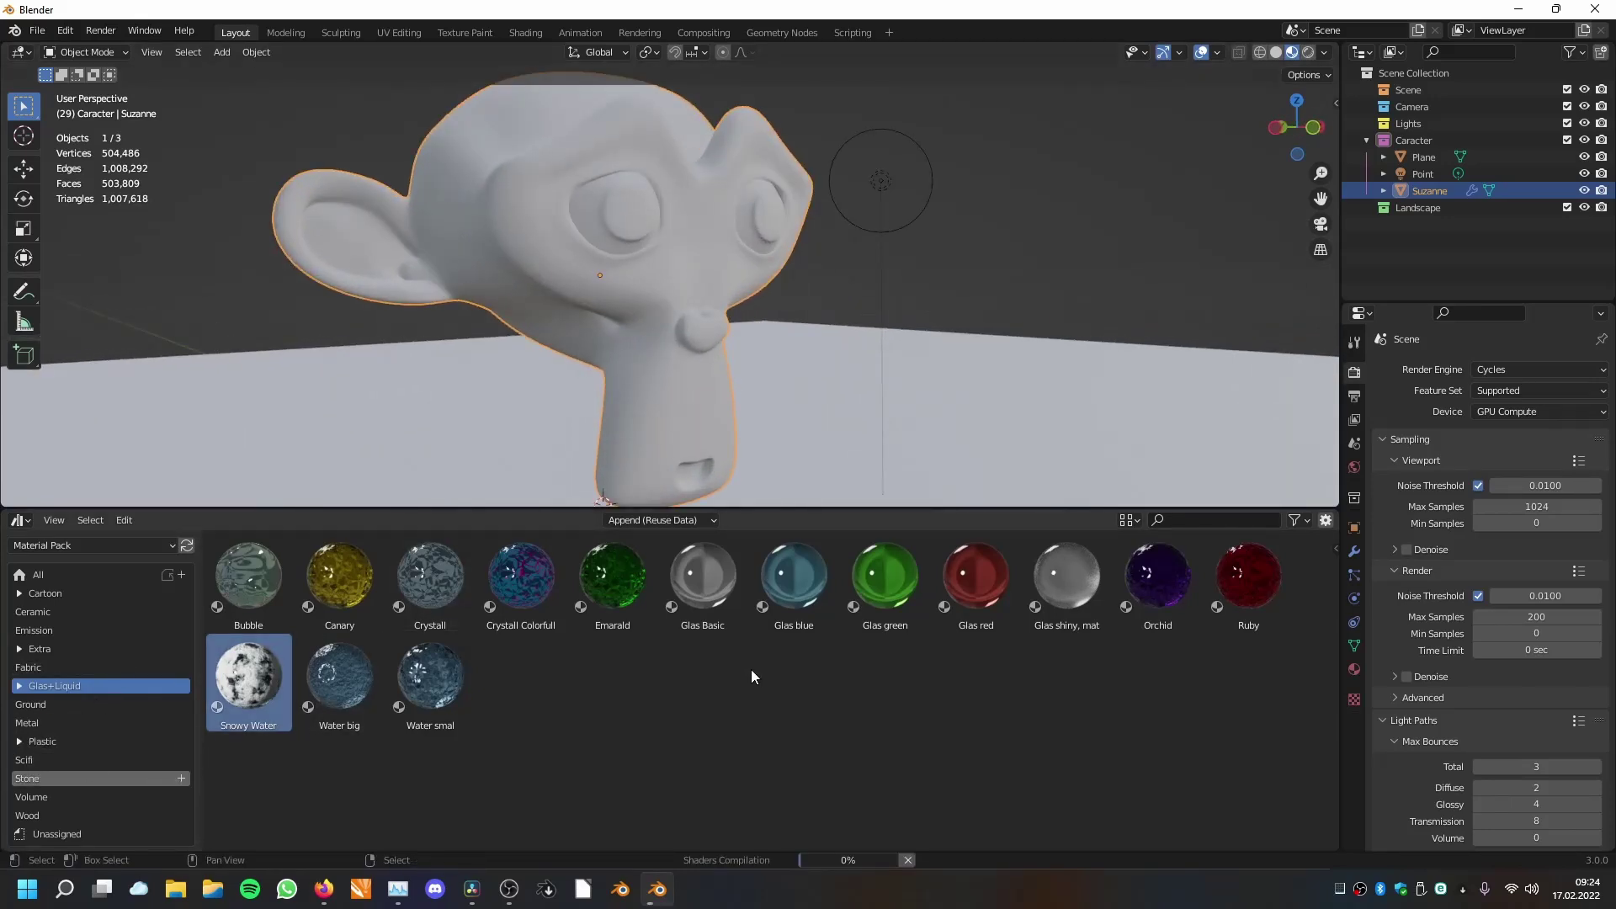
middle_click_drag(730, 224, 724, 235)
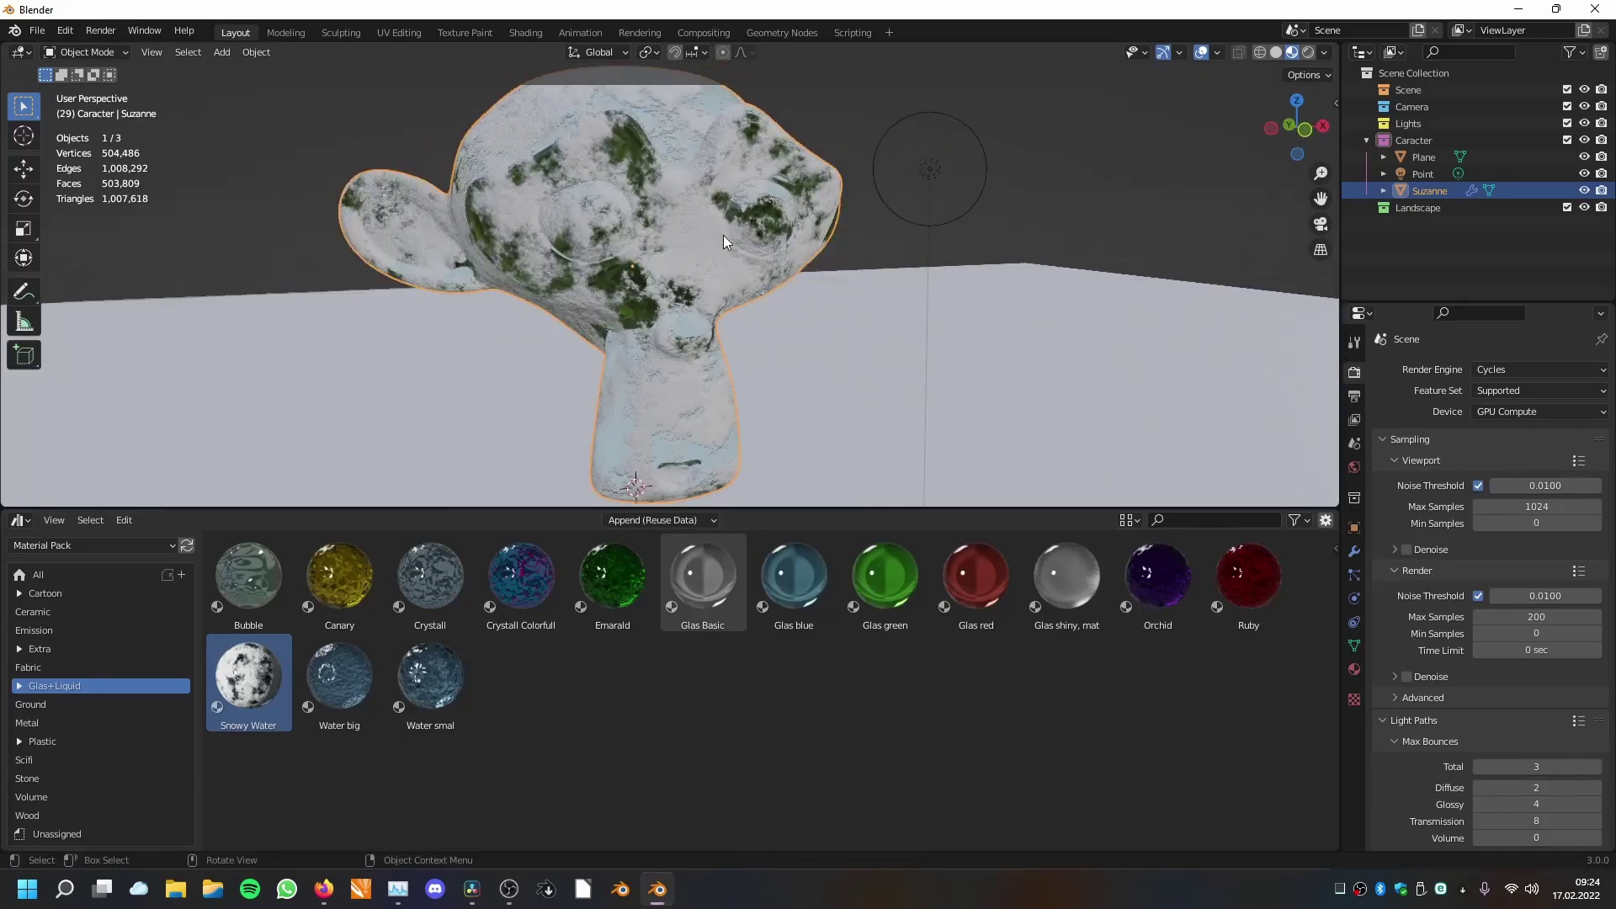
scroll(723, 234, "up", 4)
key("space")
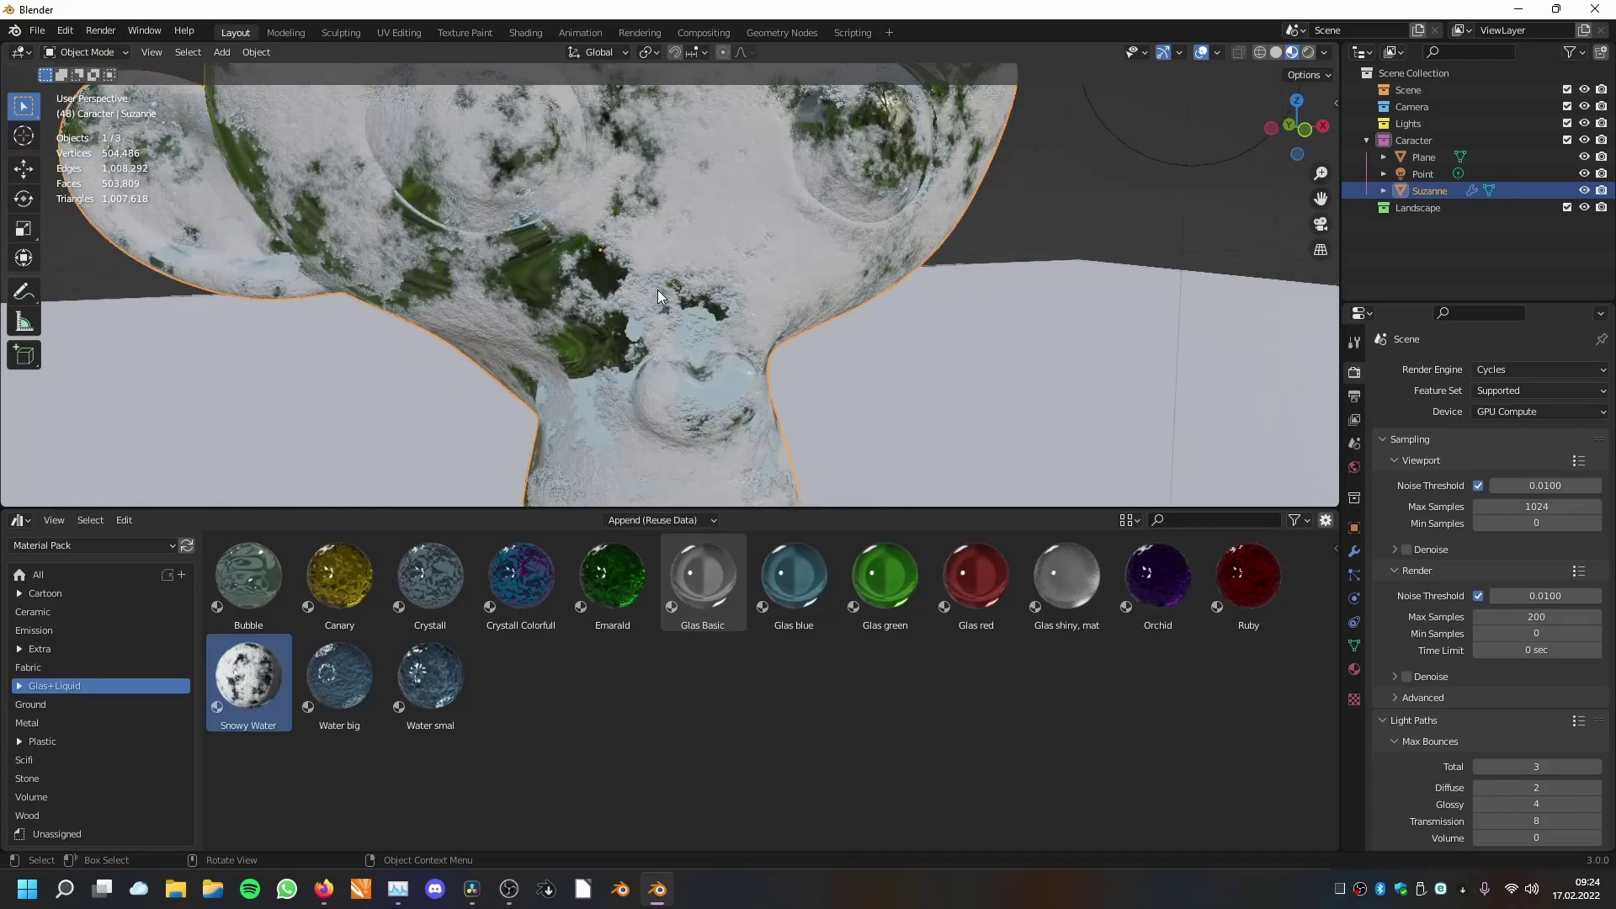
scroll(658, 290, "down", 5)
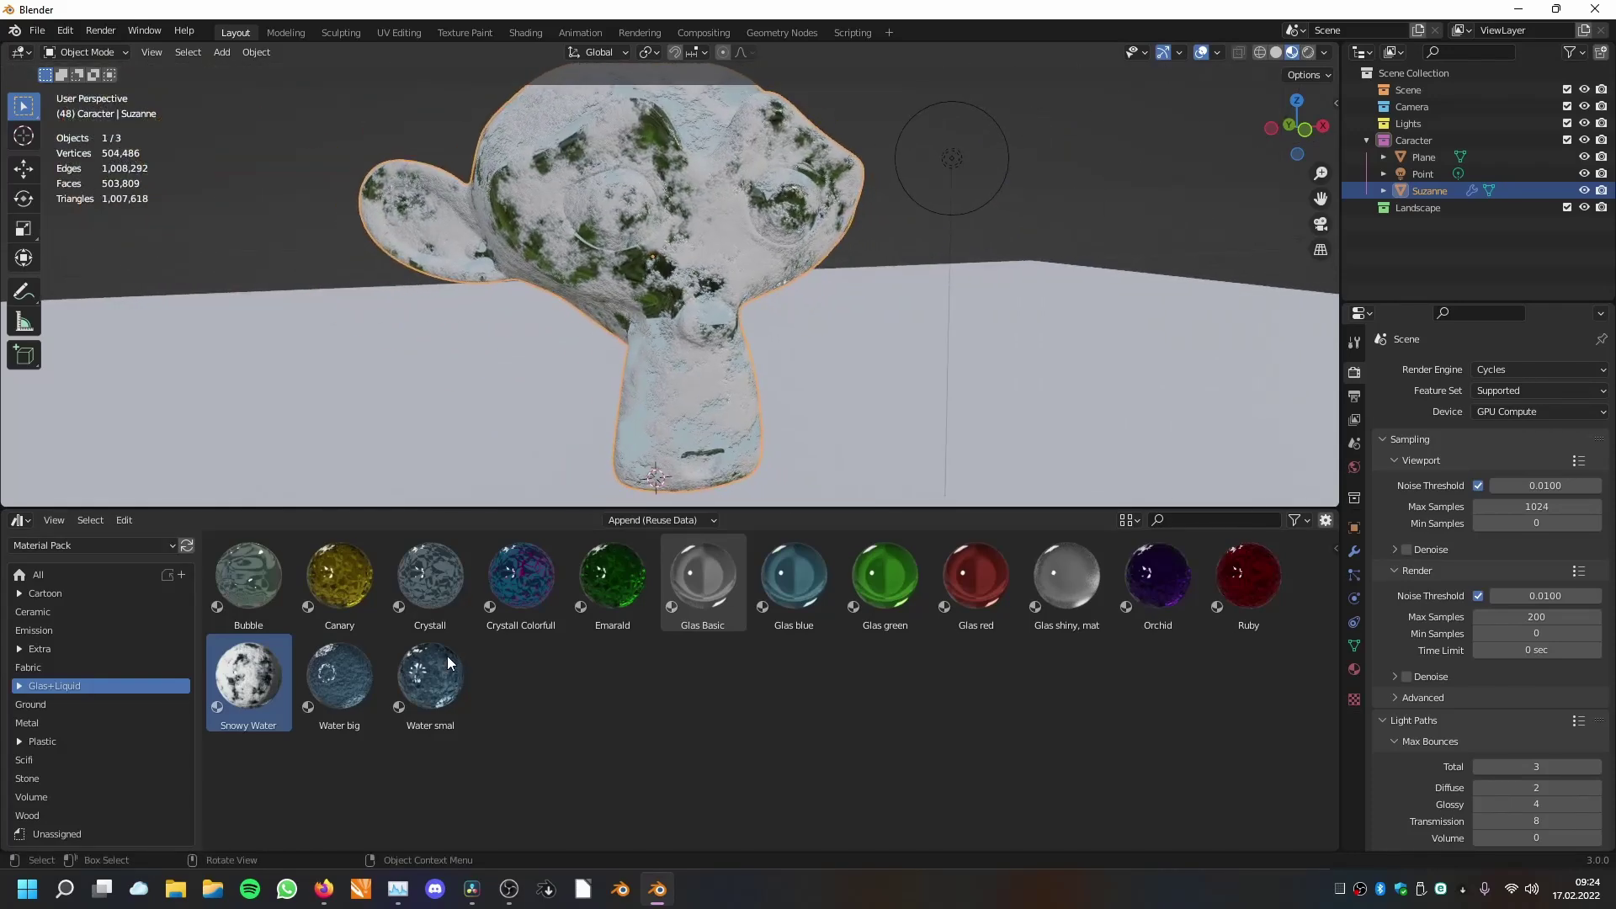
Apply the Water big and Water smal materials to Suzanne in turn, playing the animation for each.
left_click_drag(339, 677, 656, 195)
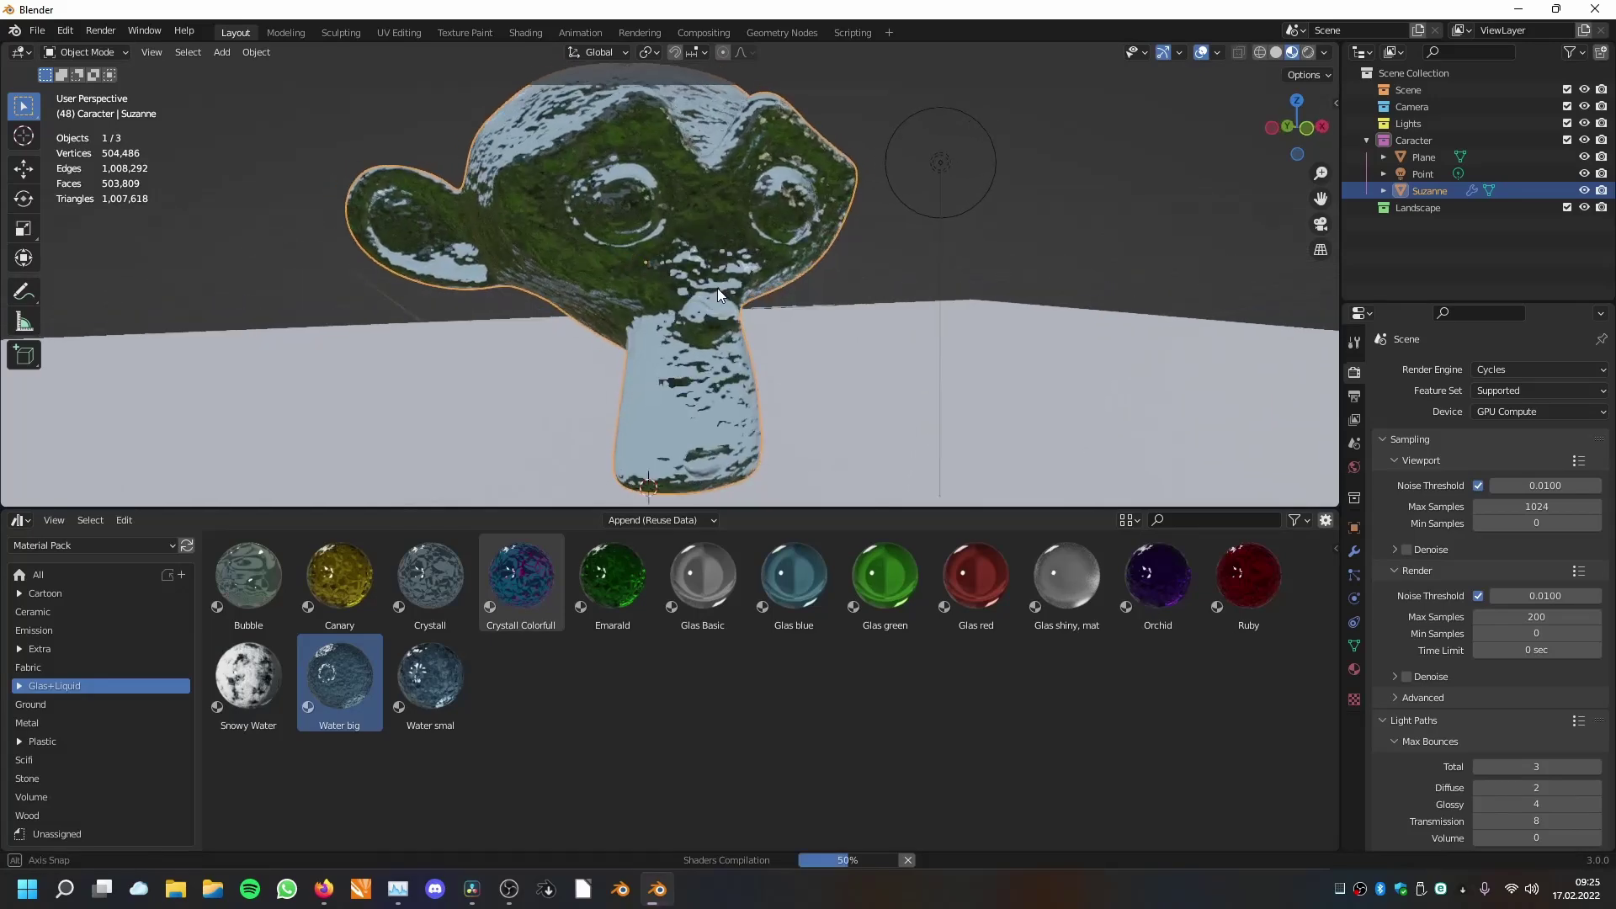
key("space")
scroll(716, 296, "down", 5)
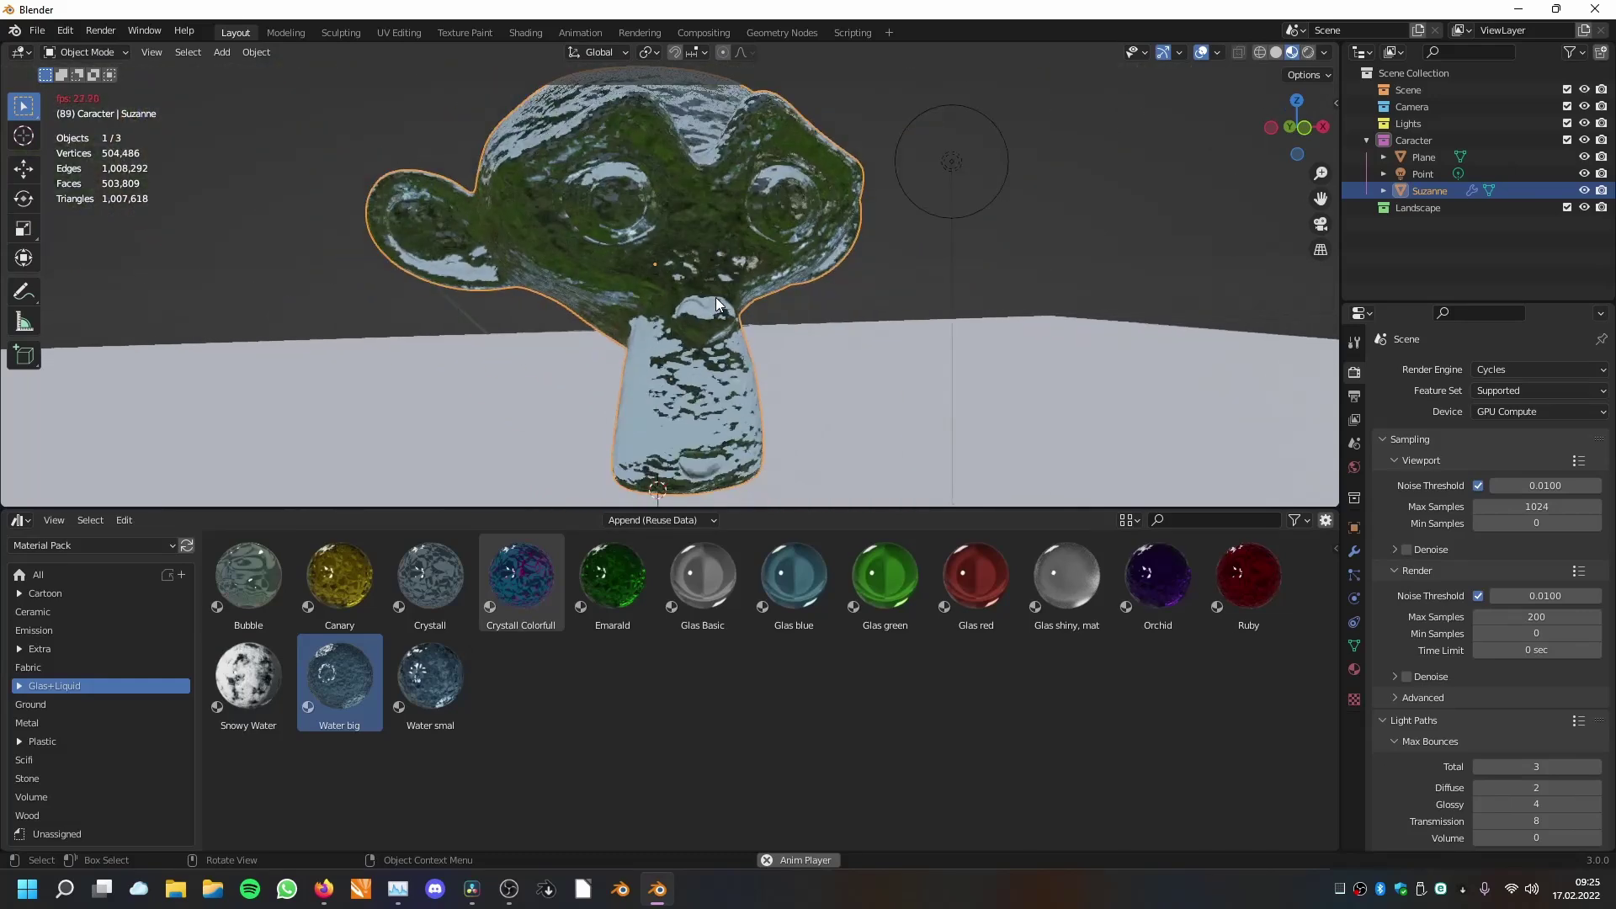
key("space")
left_click_drag(423, 686, 730, 140)
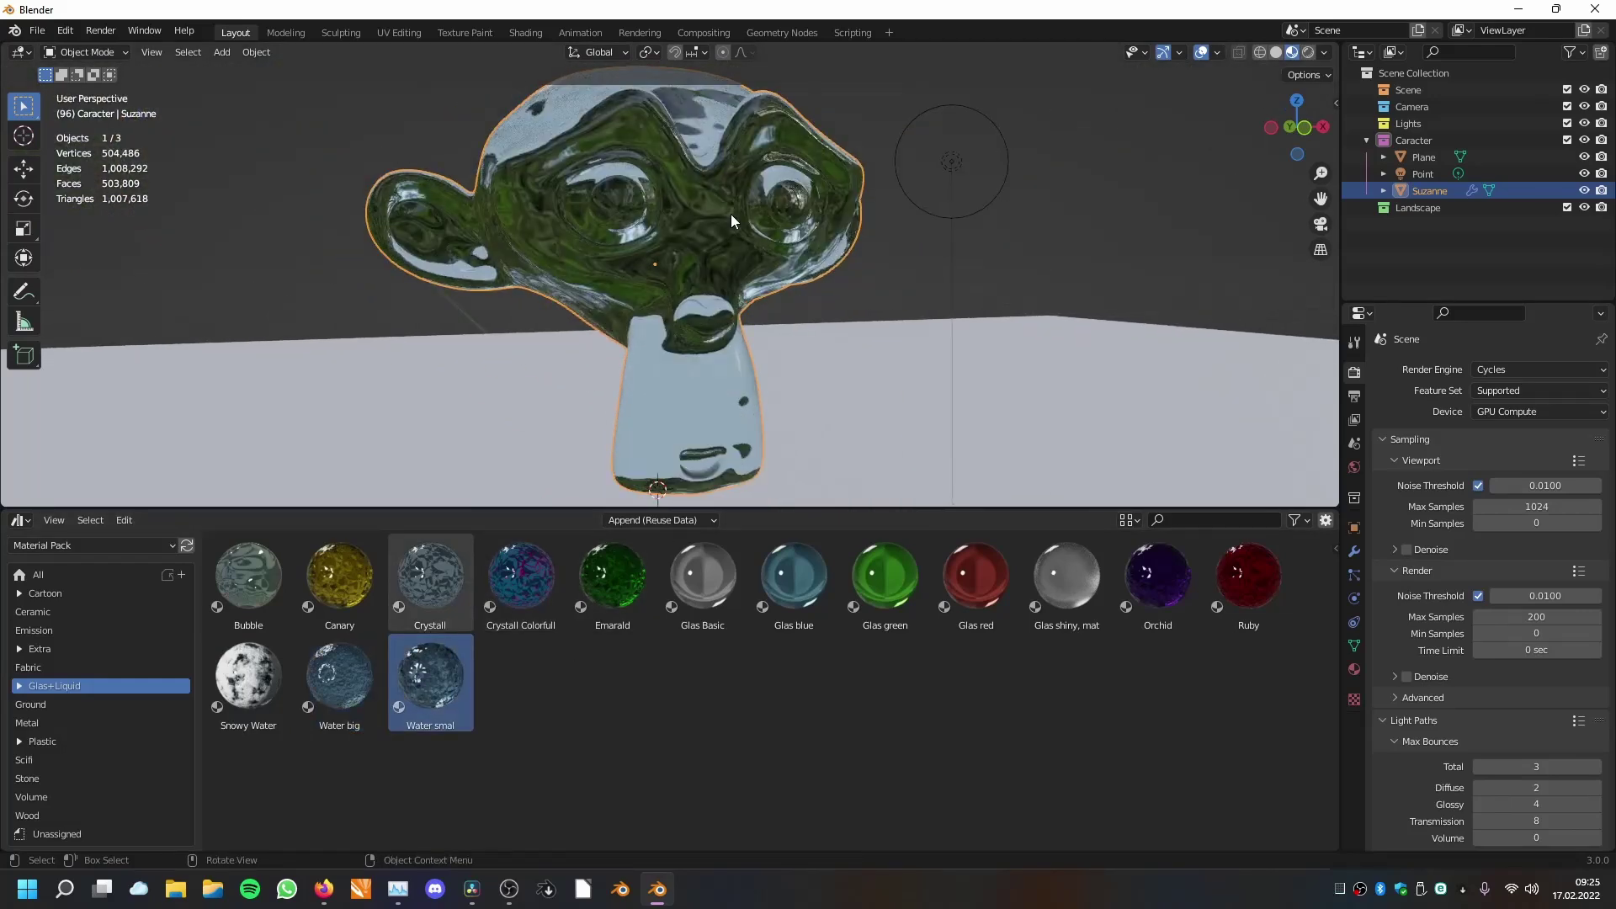
key("space")
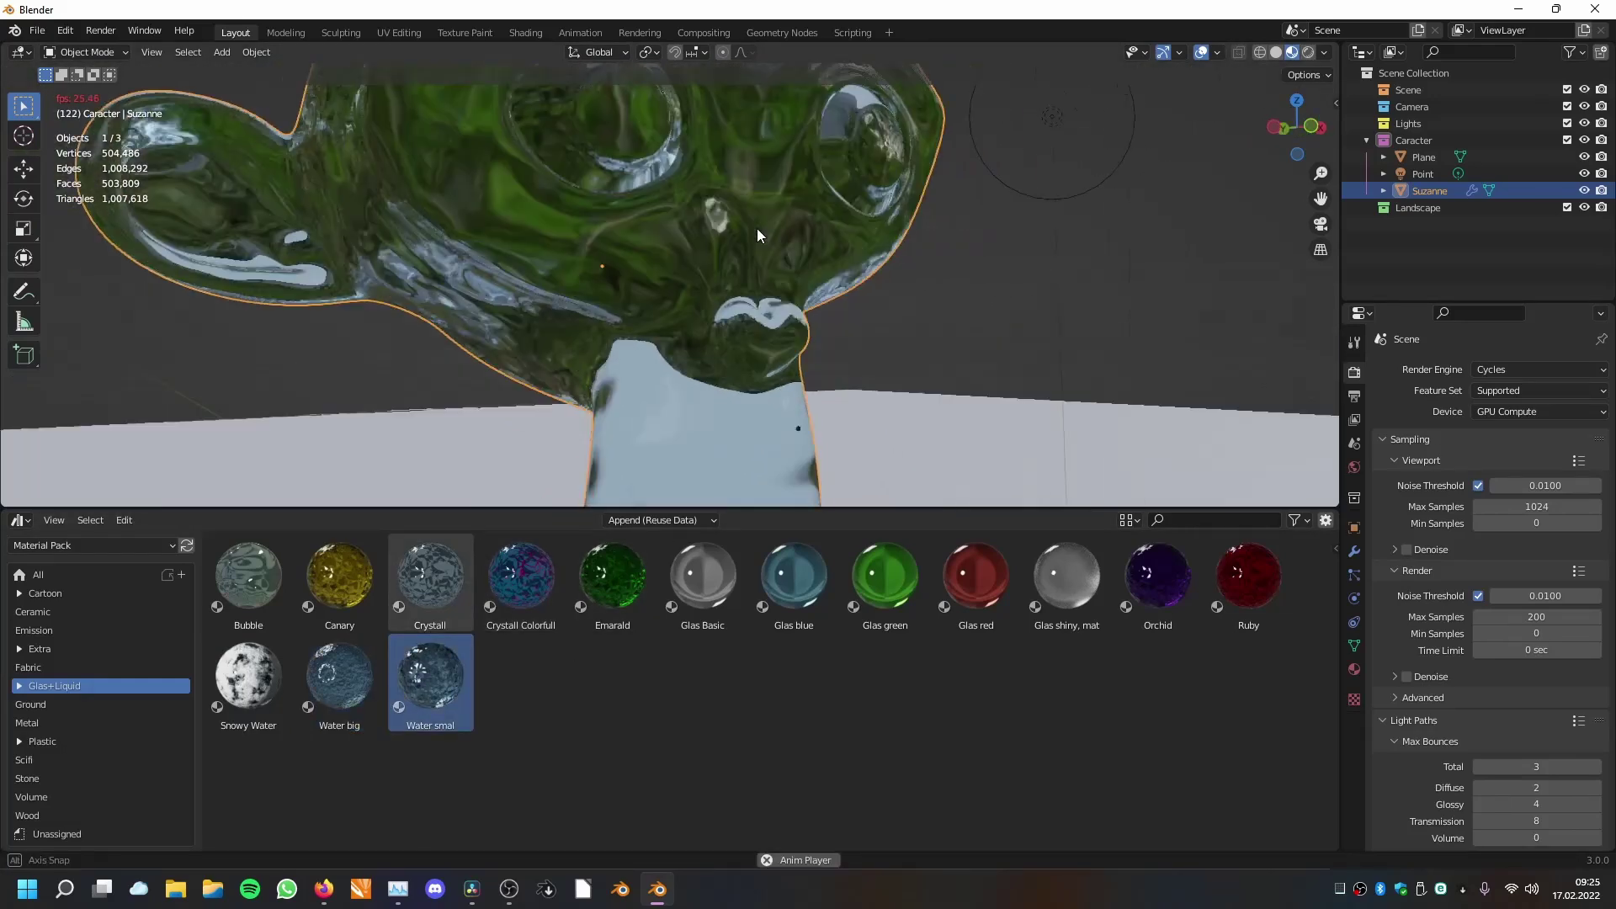
Show the Ground category's materials and switch the viewport to rendered shading with the whole ground plane around Suzanne in view.
left_click(50, 705)
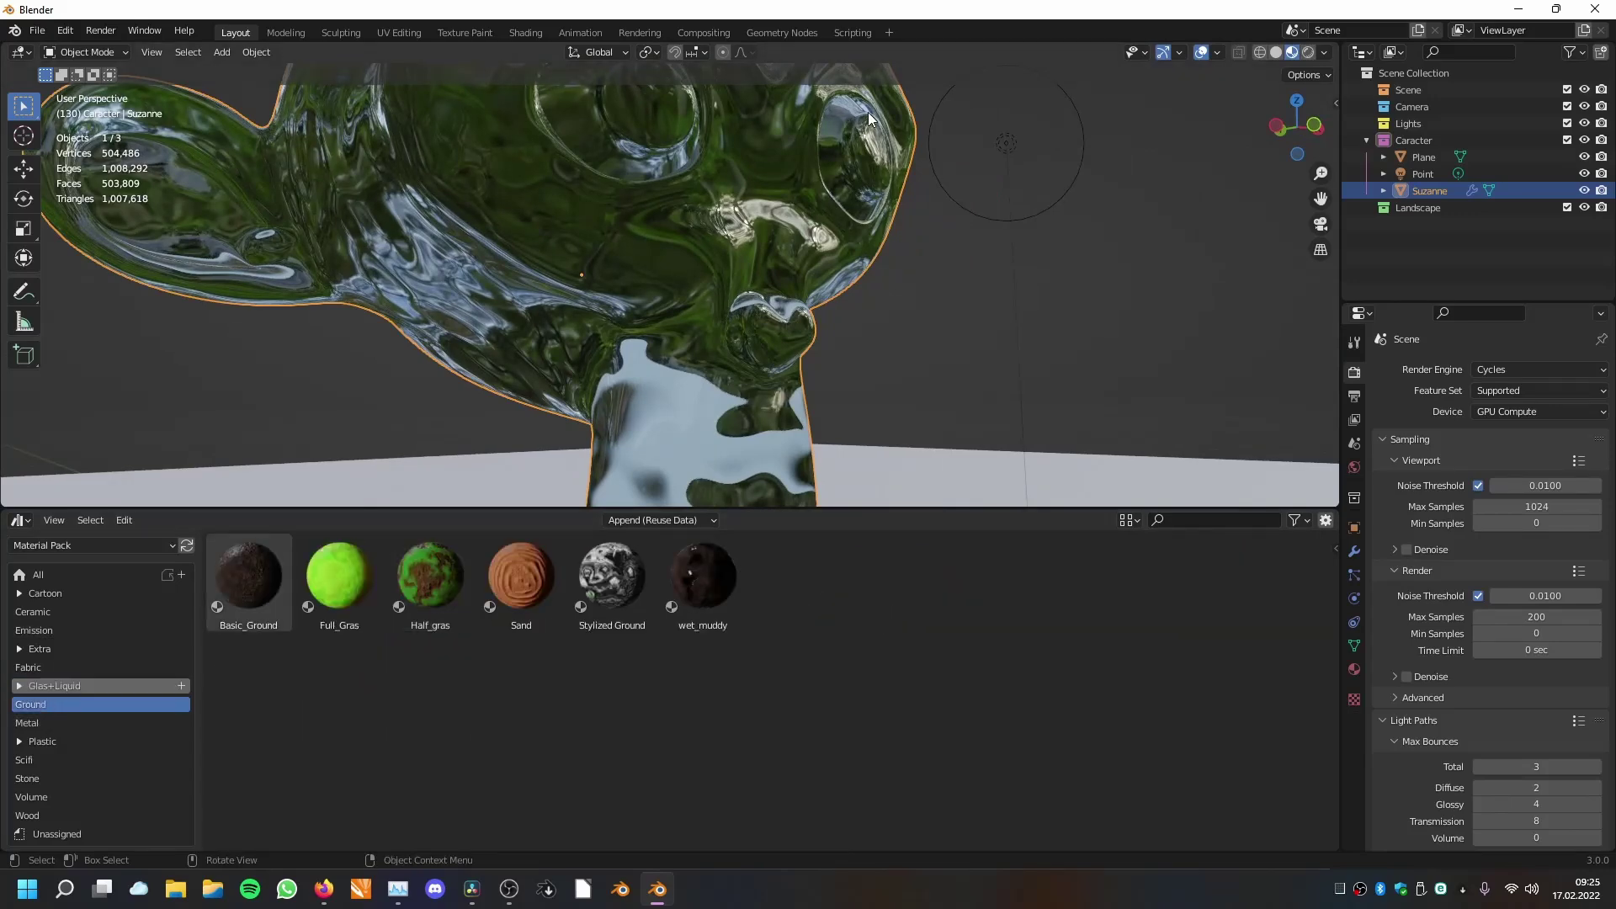
scroll(749, 182, "down", 3)
mouse_move(750, 182)
middle_mouse_down()
mouse_move(715, 216)
mouse_move(734, 210)
mouse_move(732, 185)
middle_mouse_up()
scroll(733, 186, "down", 3)
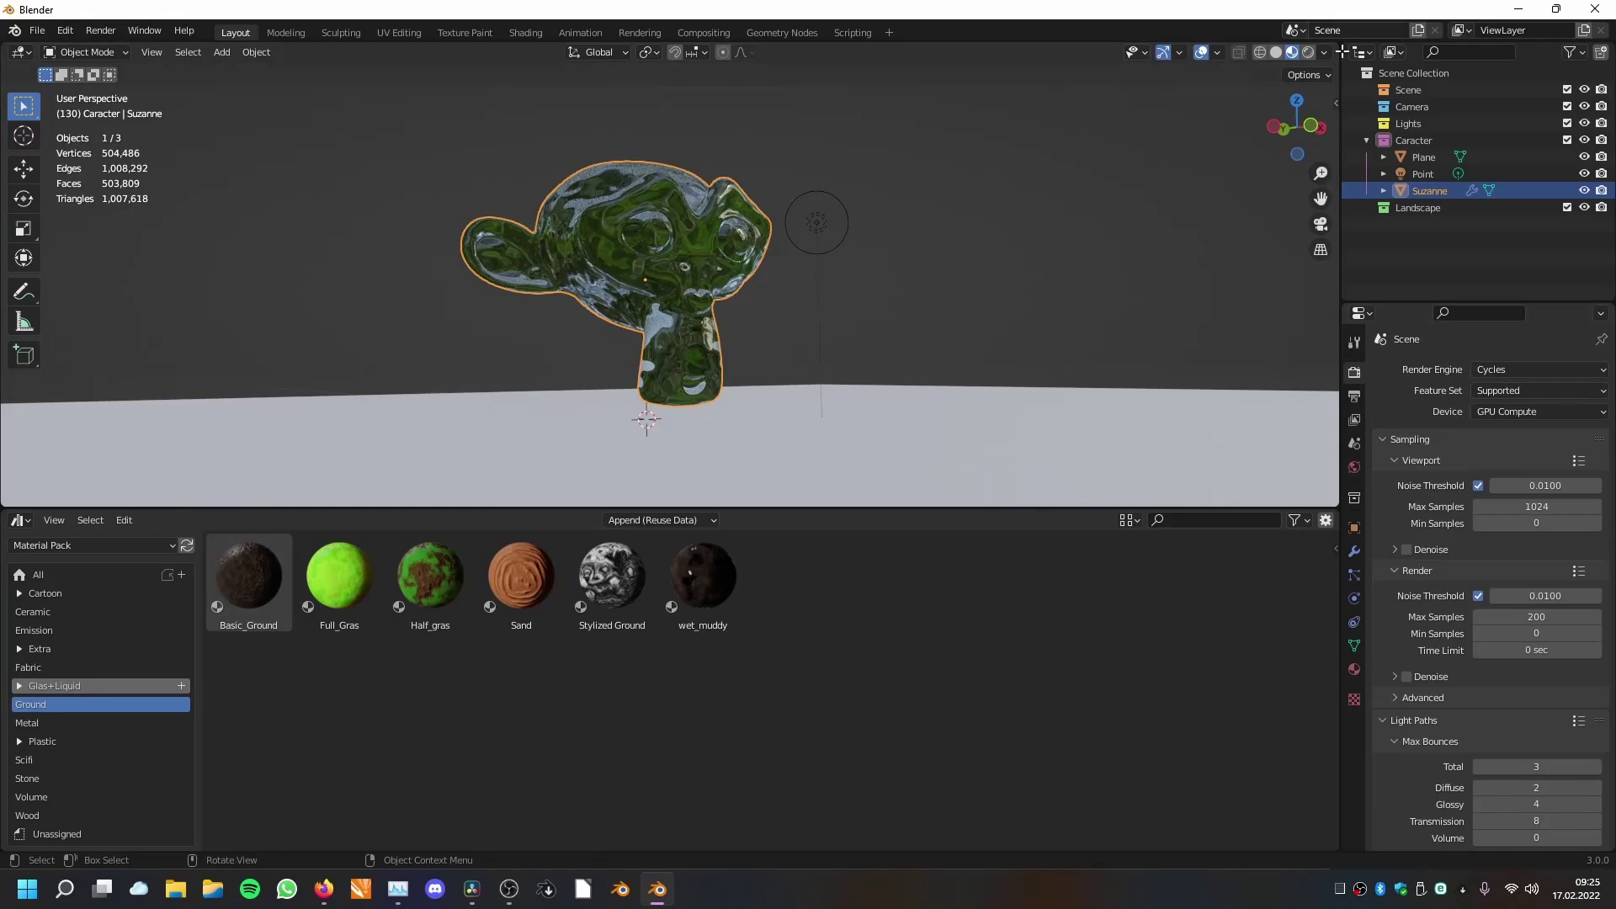
left_click(1305, 53)
scroll(788, 249, "down", 3)
middle_click_drag(788, 249, 806, 310)
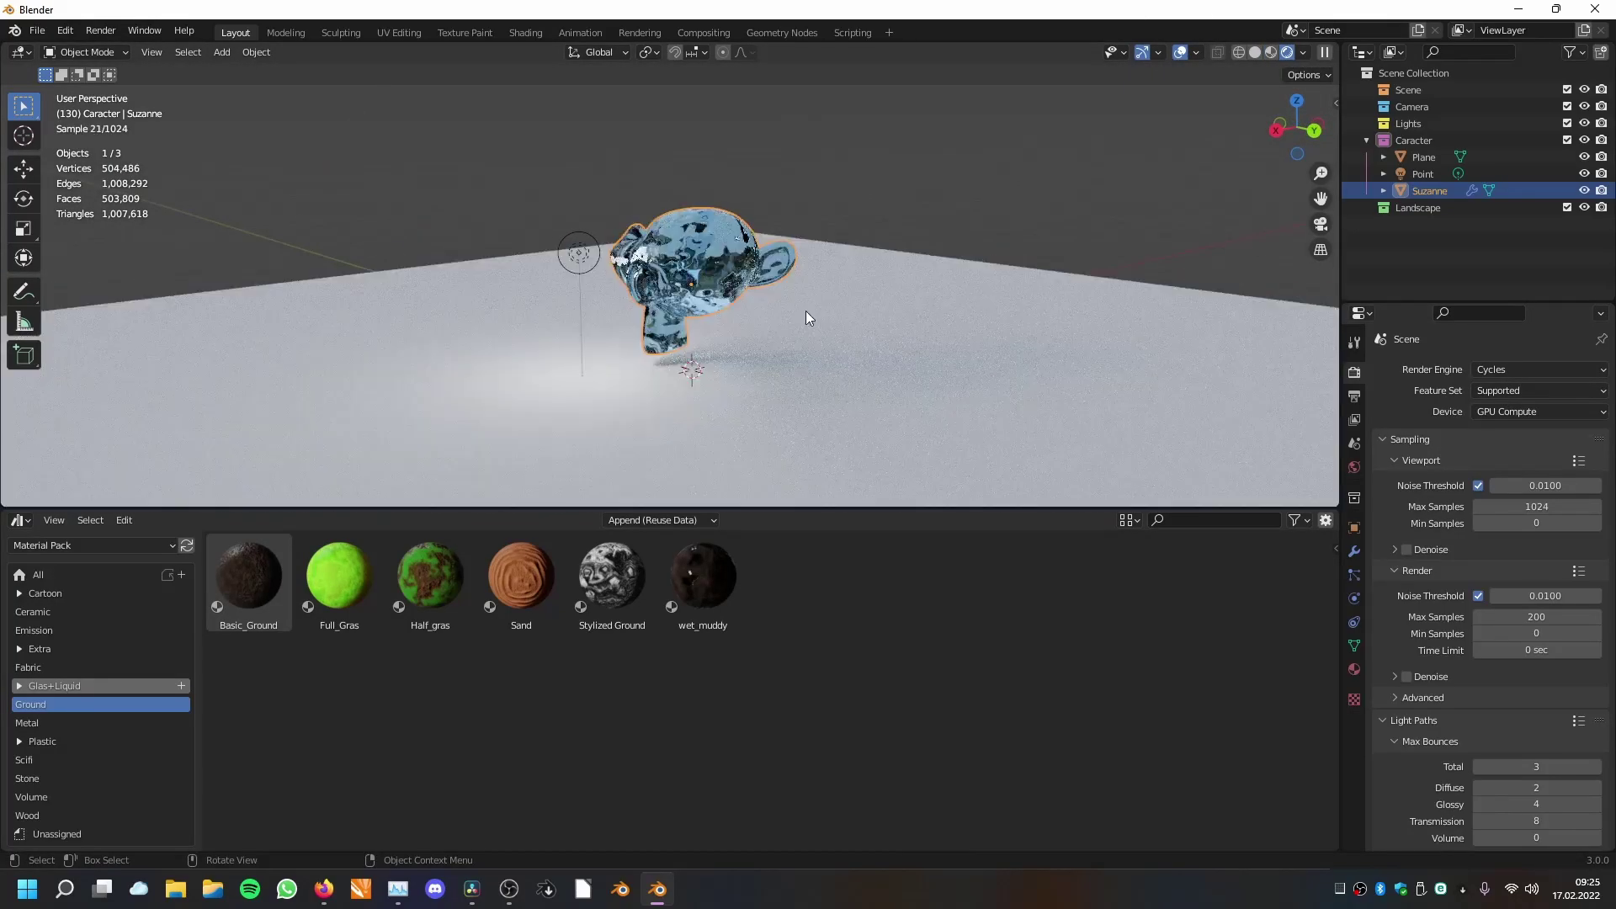
Apply the Basic_Ground material to the ground plane, followed by Full_Gras.
left_click_drag(249, 580, 607, 457)
scroll(725, 455, "up", 2)
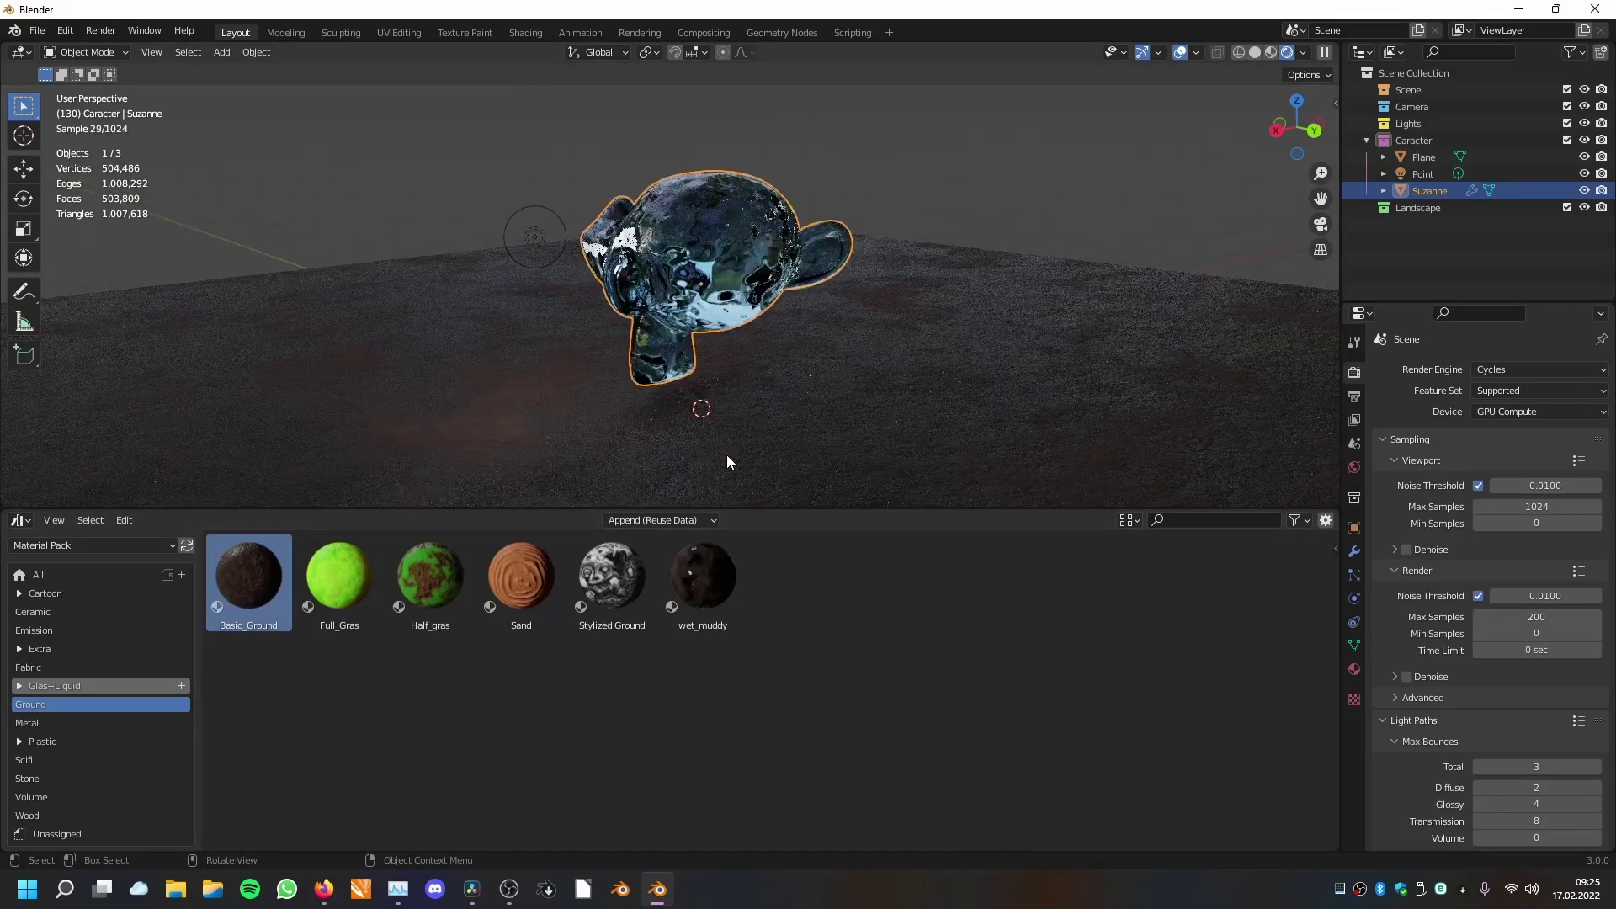
middle_click_drag(584, 433, 832, 427)
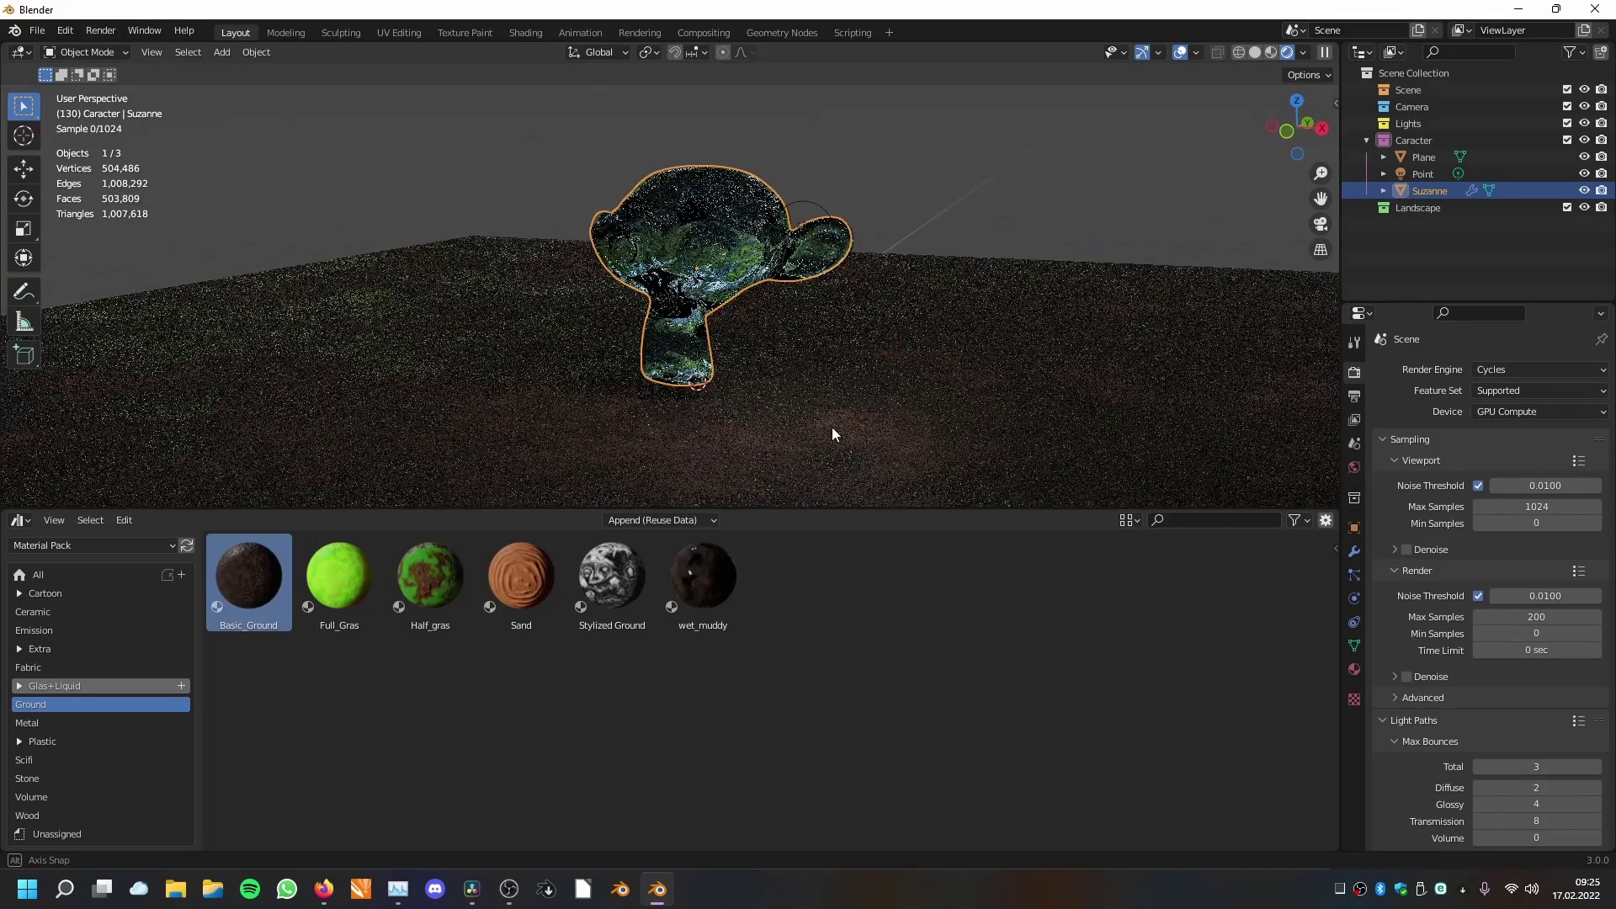
left_click_drag(339, 579, 650, 419)
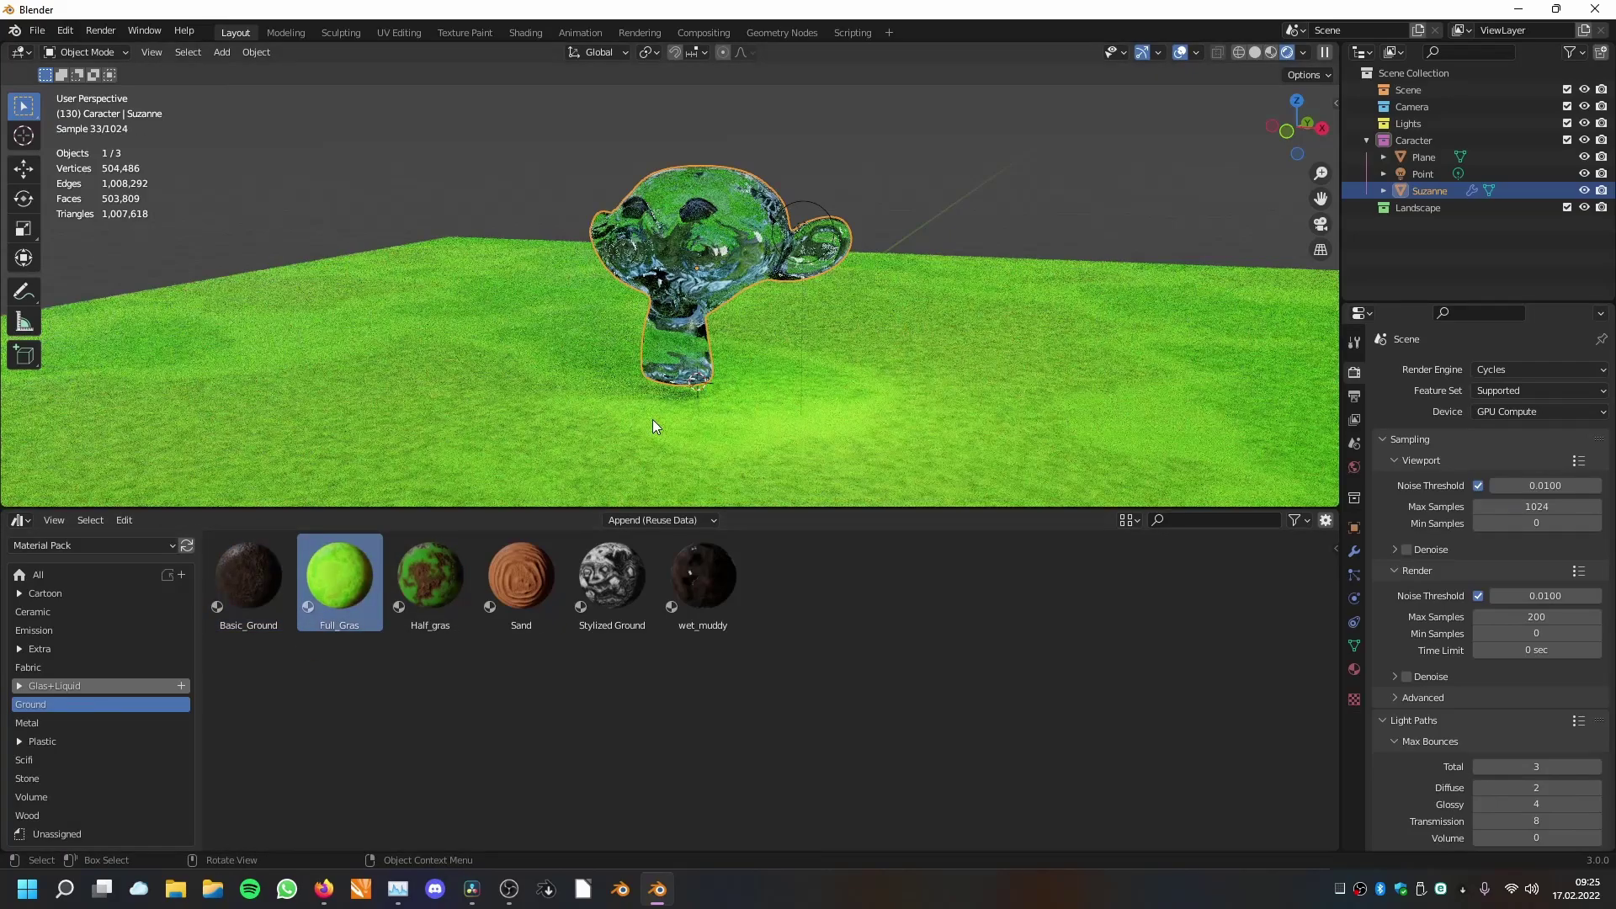
Apply the Half_gras material to the ground plane and inspect it up close.
left_click_drag(444, 604, 567, 401)
middle_click_drag(567, 401, 739, 401)
scroll(739, 396, "up", 3)
Apply the Sand material and then wet_muddy to the ground plane, viewing each one.
left_click_drag(508, 557, 564, 389)
mouse_move(766, 382)
middle_mouse_down()
mouse_move(715, 341)
mouse_move(765, 412)
middle_mouse_up()
left_click_drag(703, 579, 852, 381)
middle_click_drag(852, 381, 772, 361)
Apply the Stylized Ground material to the ground plane and view its pattern from above and up close.
left_click_drag(611, 582, 649, 401)
middle_click_drag(649, 401, 704, 470)
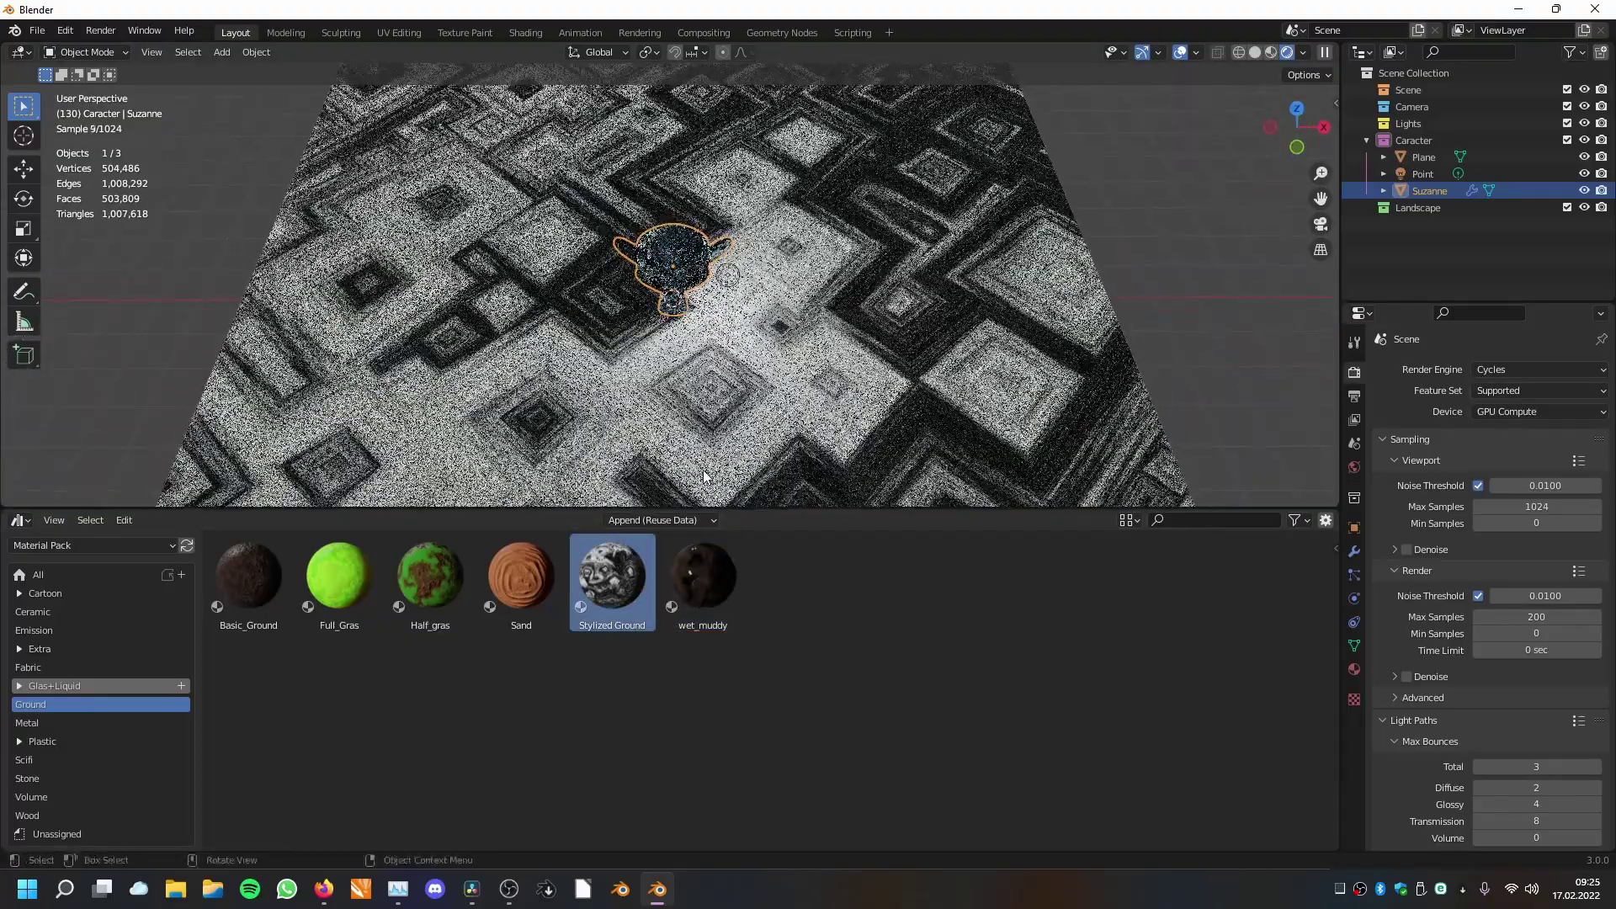
middle_click_drag(900, 291, 779, 296)
scroll(779, 297, "up", 5)
Apply the Stylized Ground material to Suzanne and view it together with the ground plane.
left_click_drag(579, 594, 700, 192)
middle_click_drag(712, 344, 796, 326)
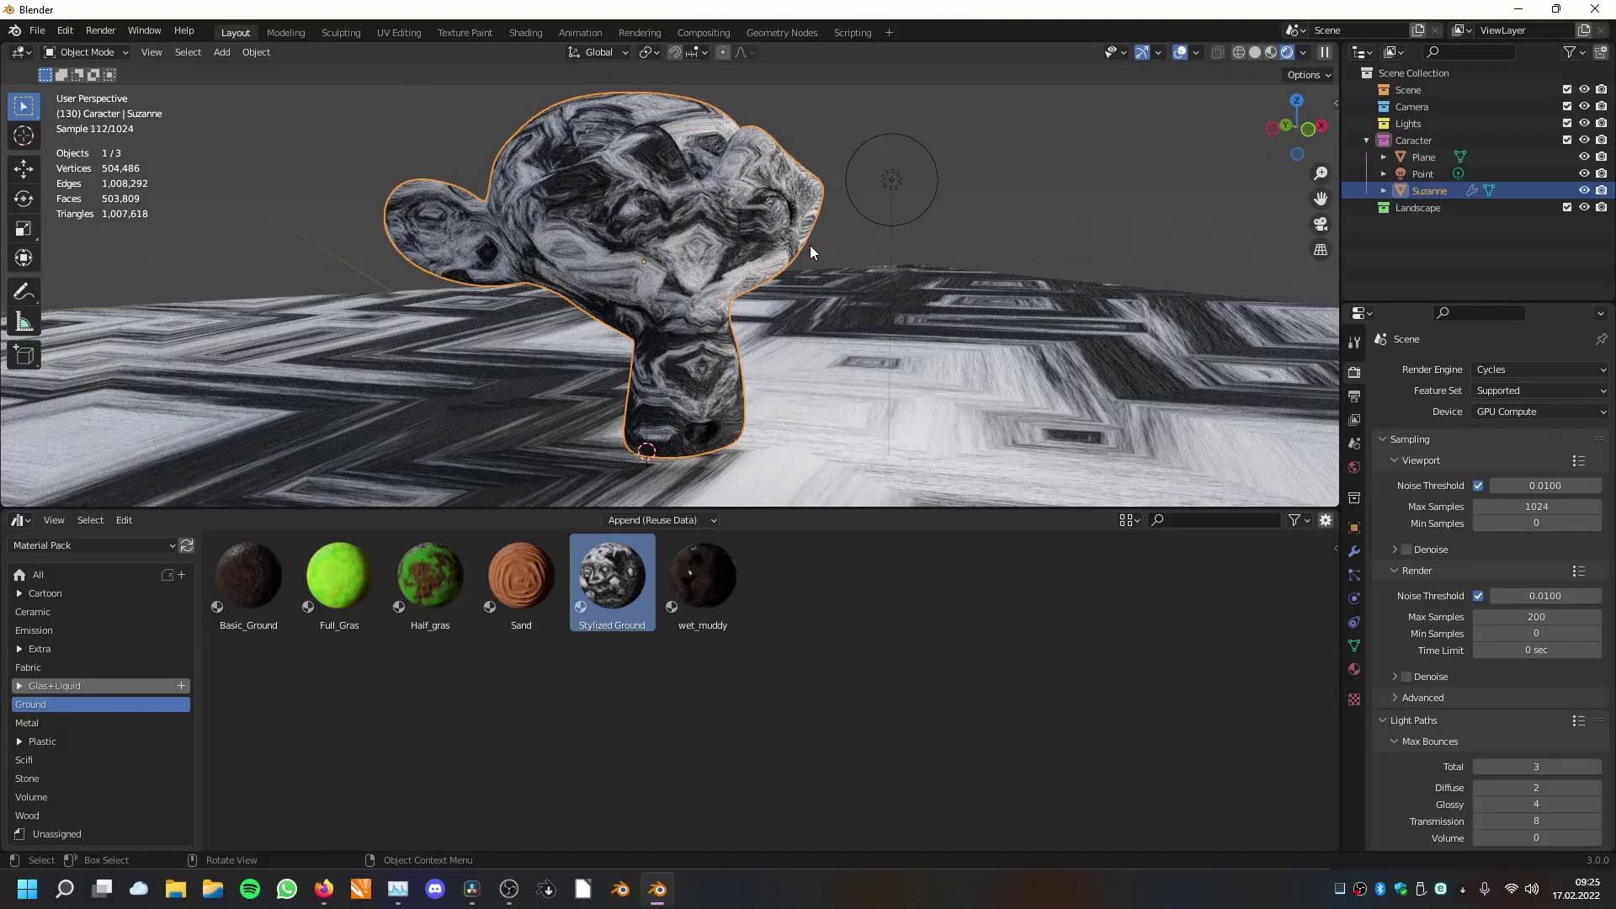
scroll(812, 257, "down", 4)
middle_click_drag(815, 267, 825, 351)
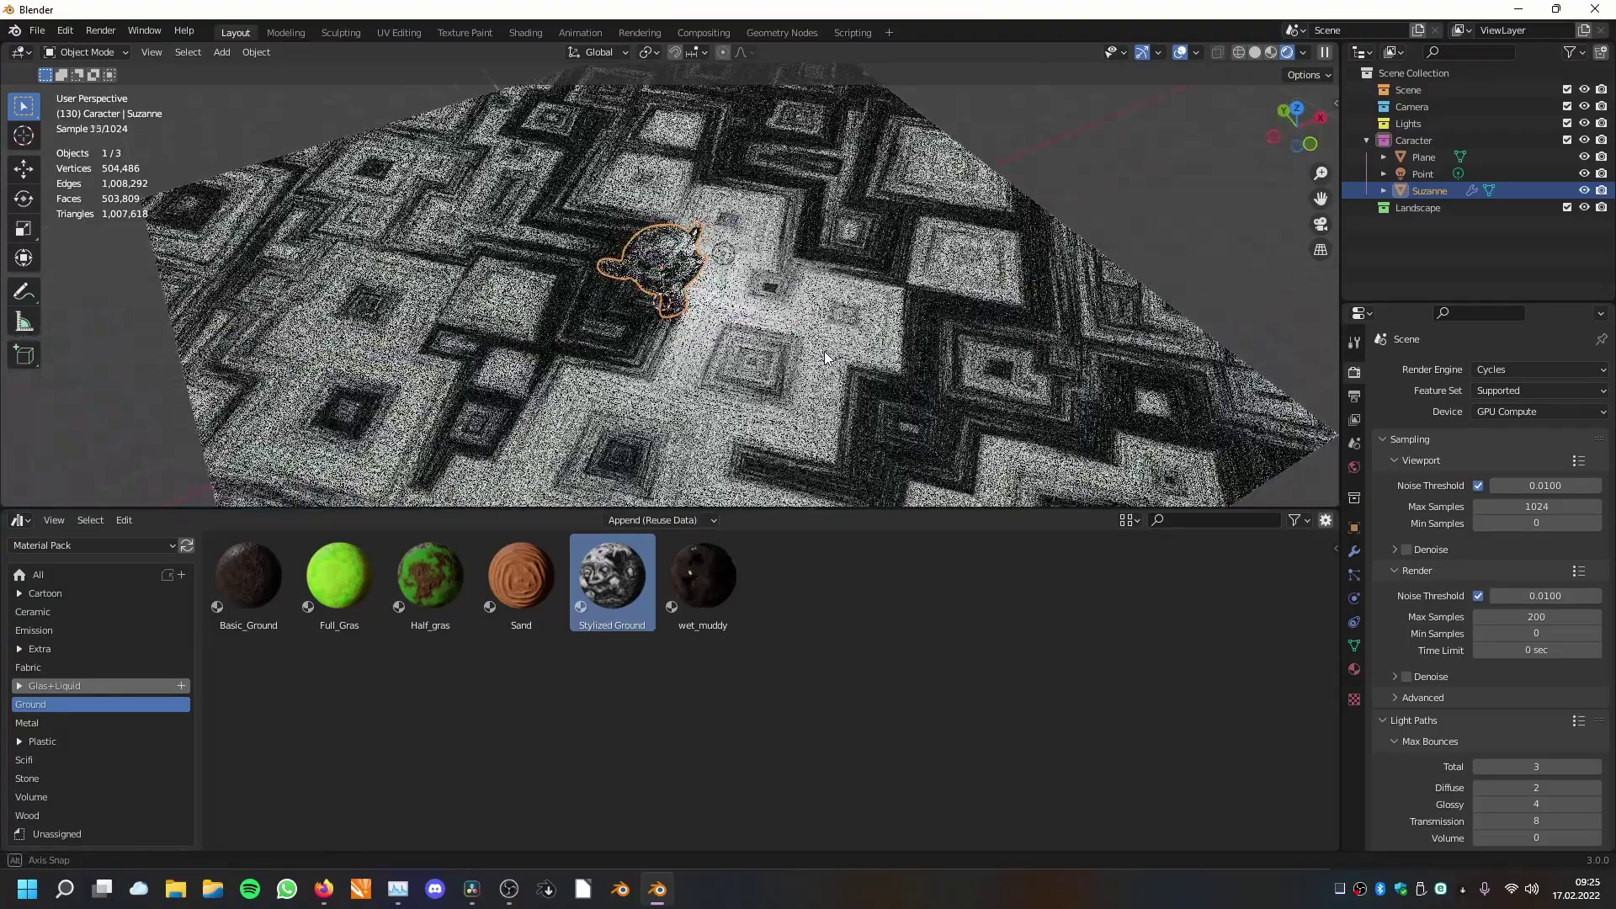
Select the ground plane and replace its Stylized Ground material with Basic_Ground, followed by Half_gras.
left_click(845, 247)
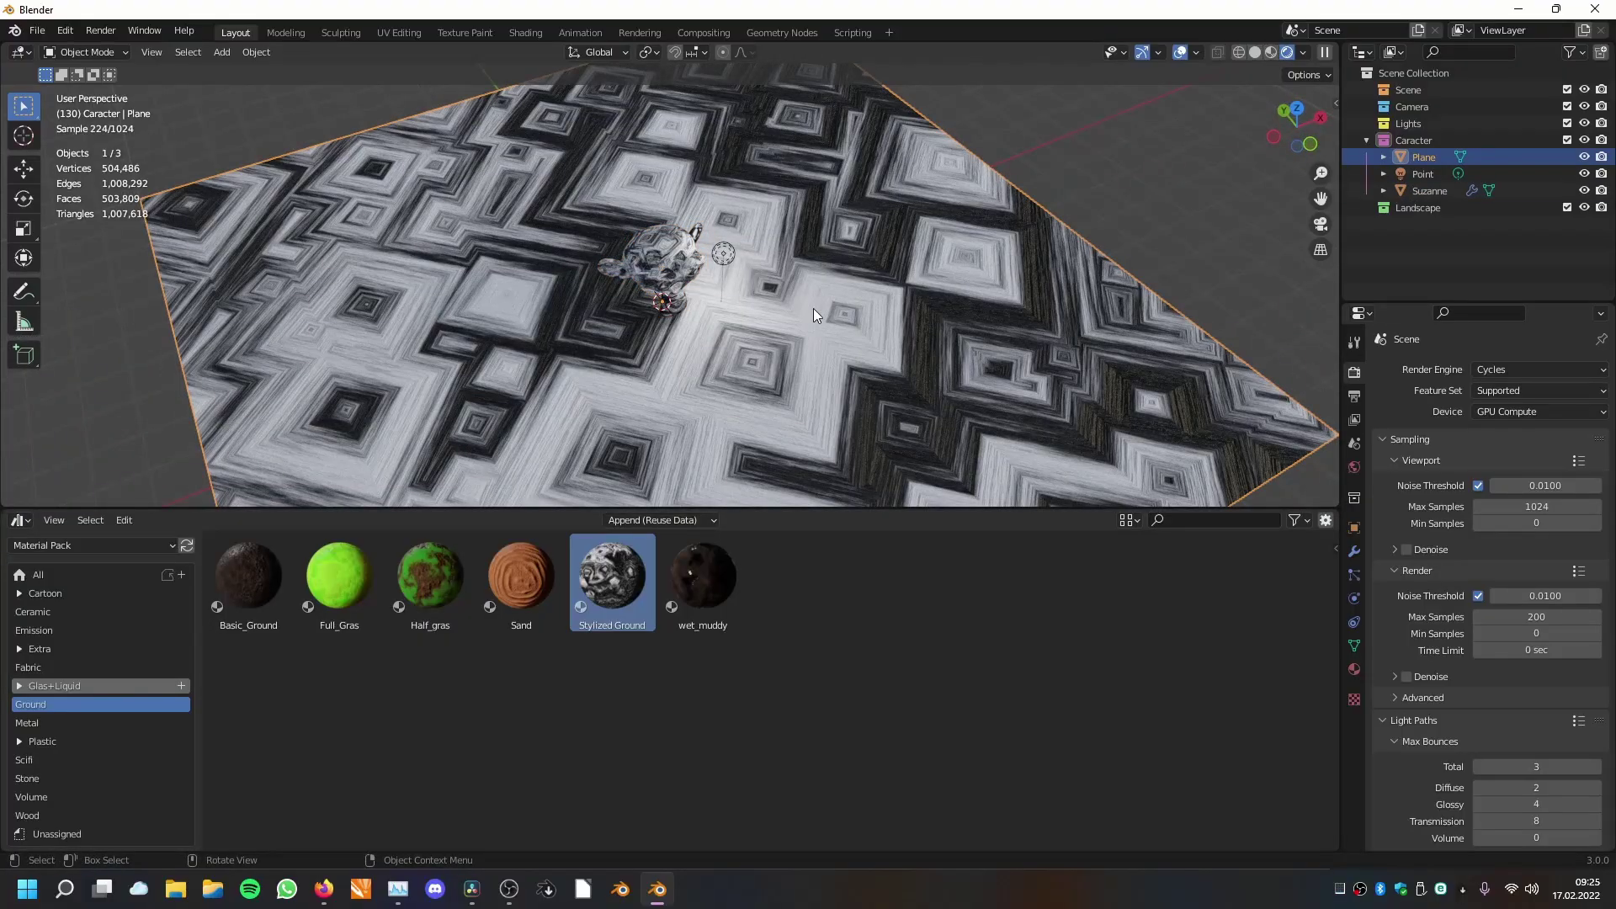
scroll(813, 308, "up", 8)
middle_click_drag(786, 337, 715, 282)
scroll(804, 313, "down", 7)
left_click_drag(272, 599, 817, 418)
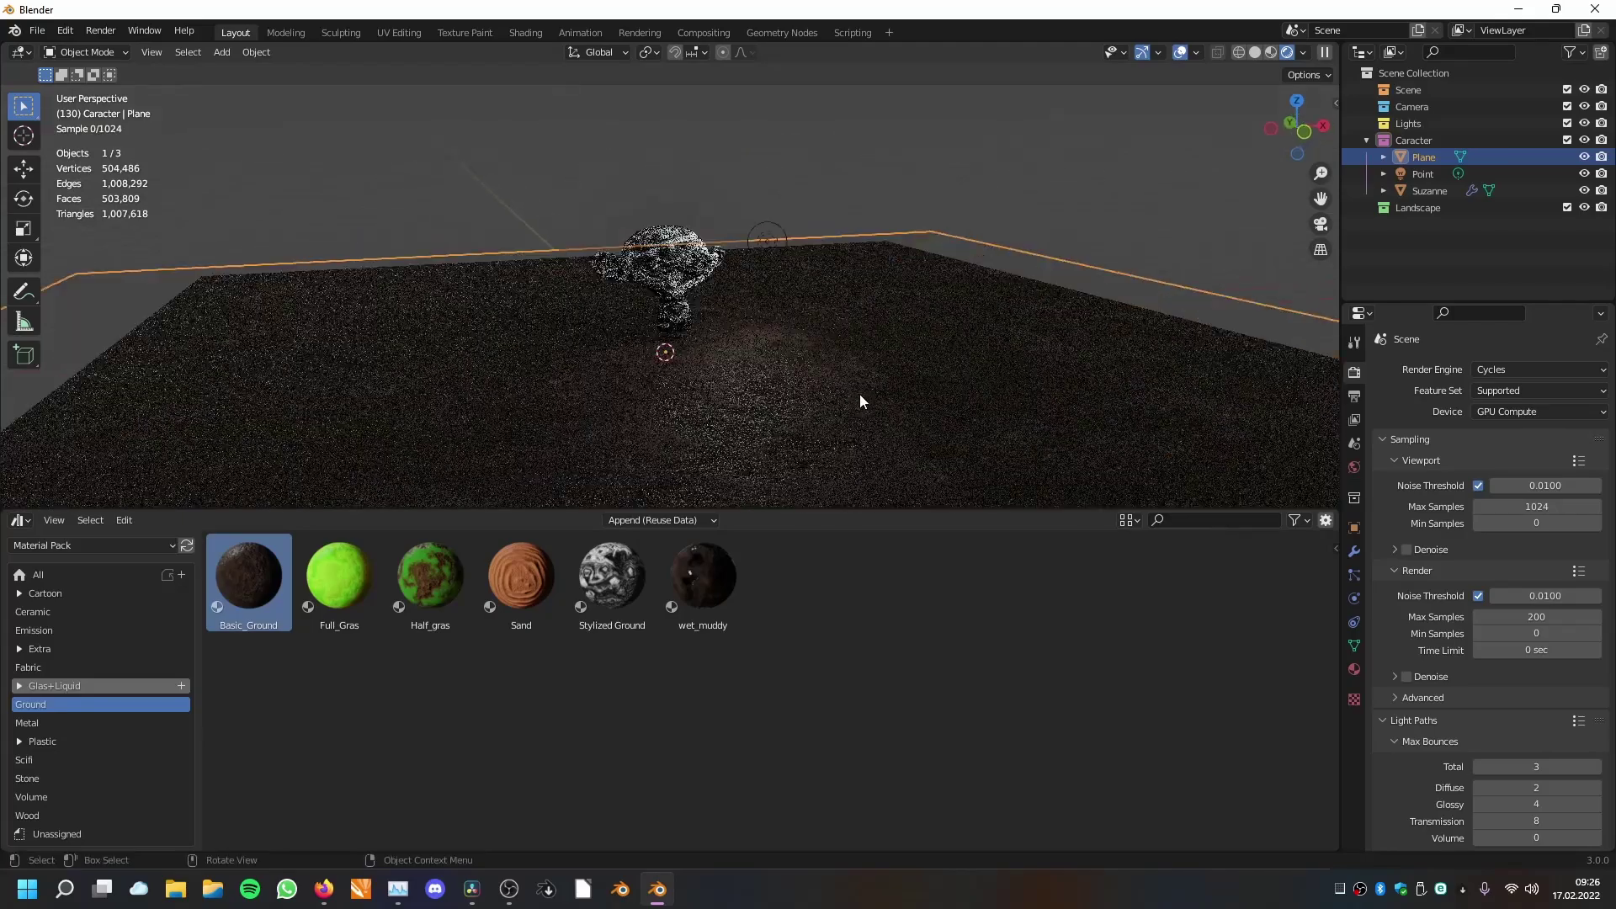
scroll(860, 400, "up", 2)
left_click_drag(430, 581, 887, 362)
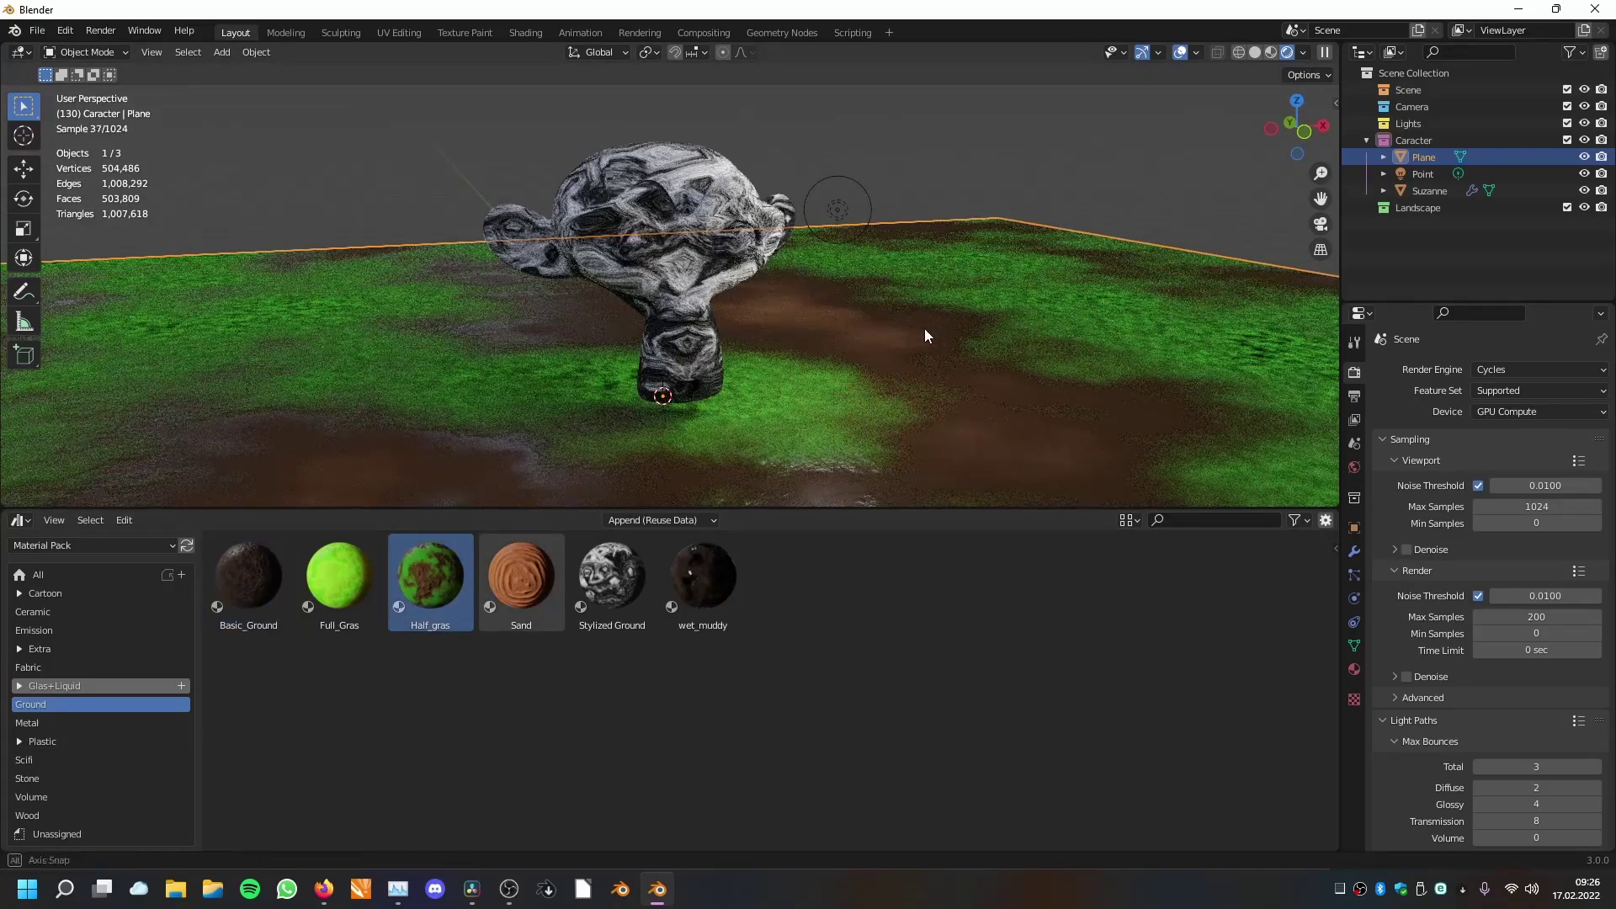
scroll(925, 335, "up", 1)
Apply the Bronze material from the Metal category to Suzanne and inspect it up close.
left_click(59, 722)
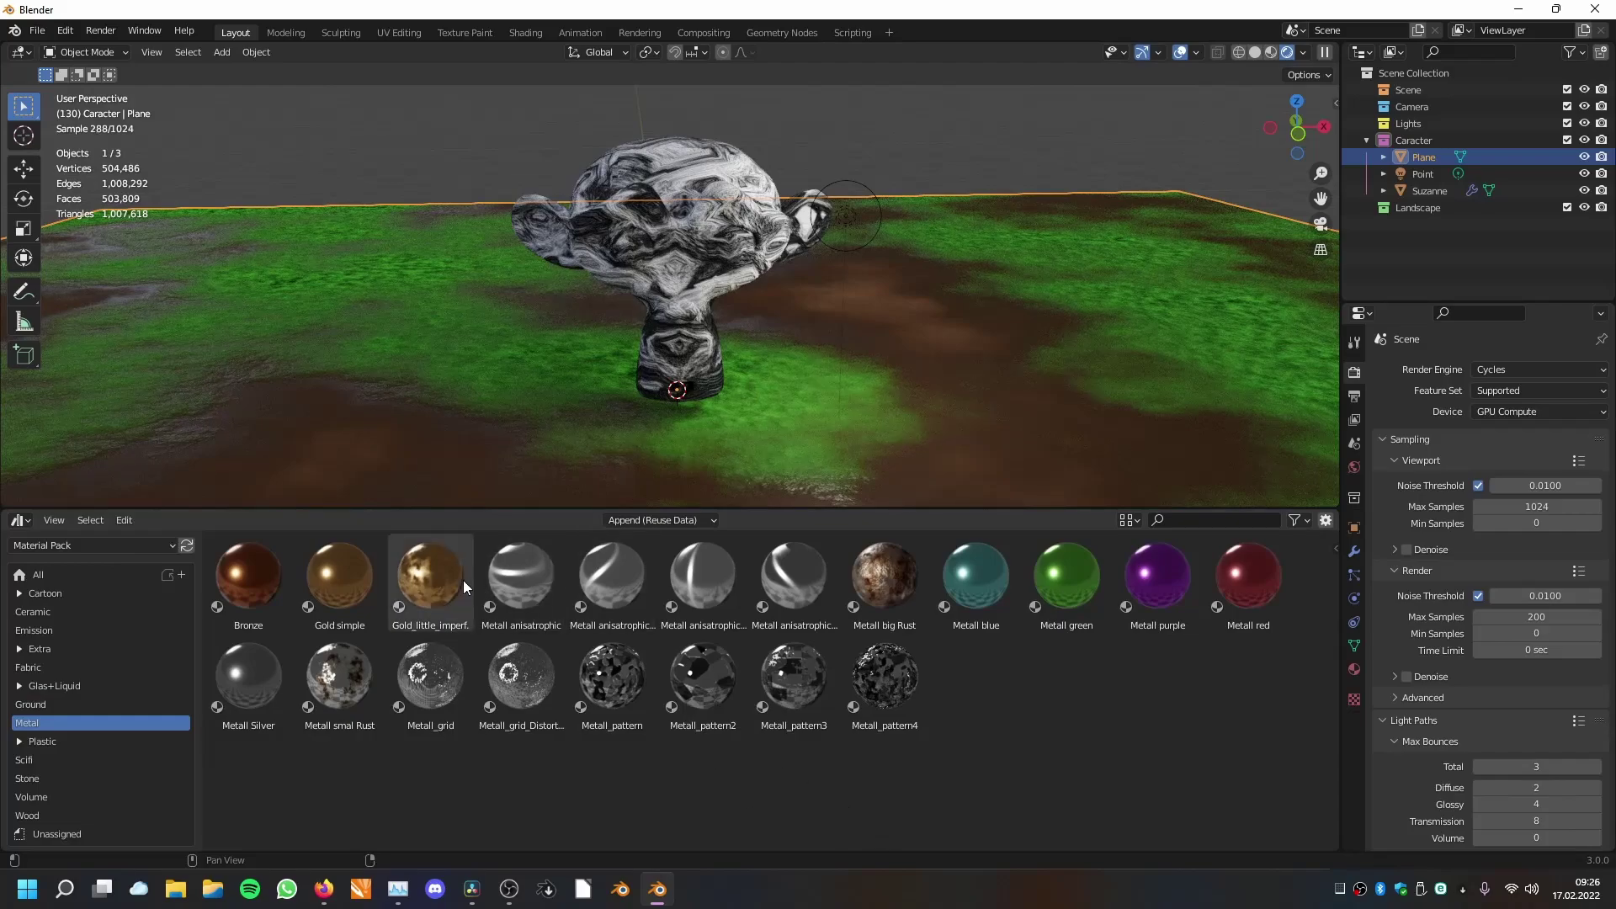
left_click_drag(283, 596, 669, 294)
middle_click_drag(669, 295, 709, 345)
scroll(709, 338, "up", 3)
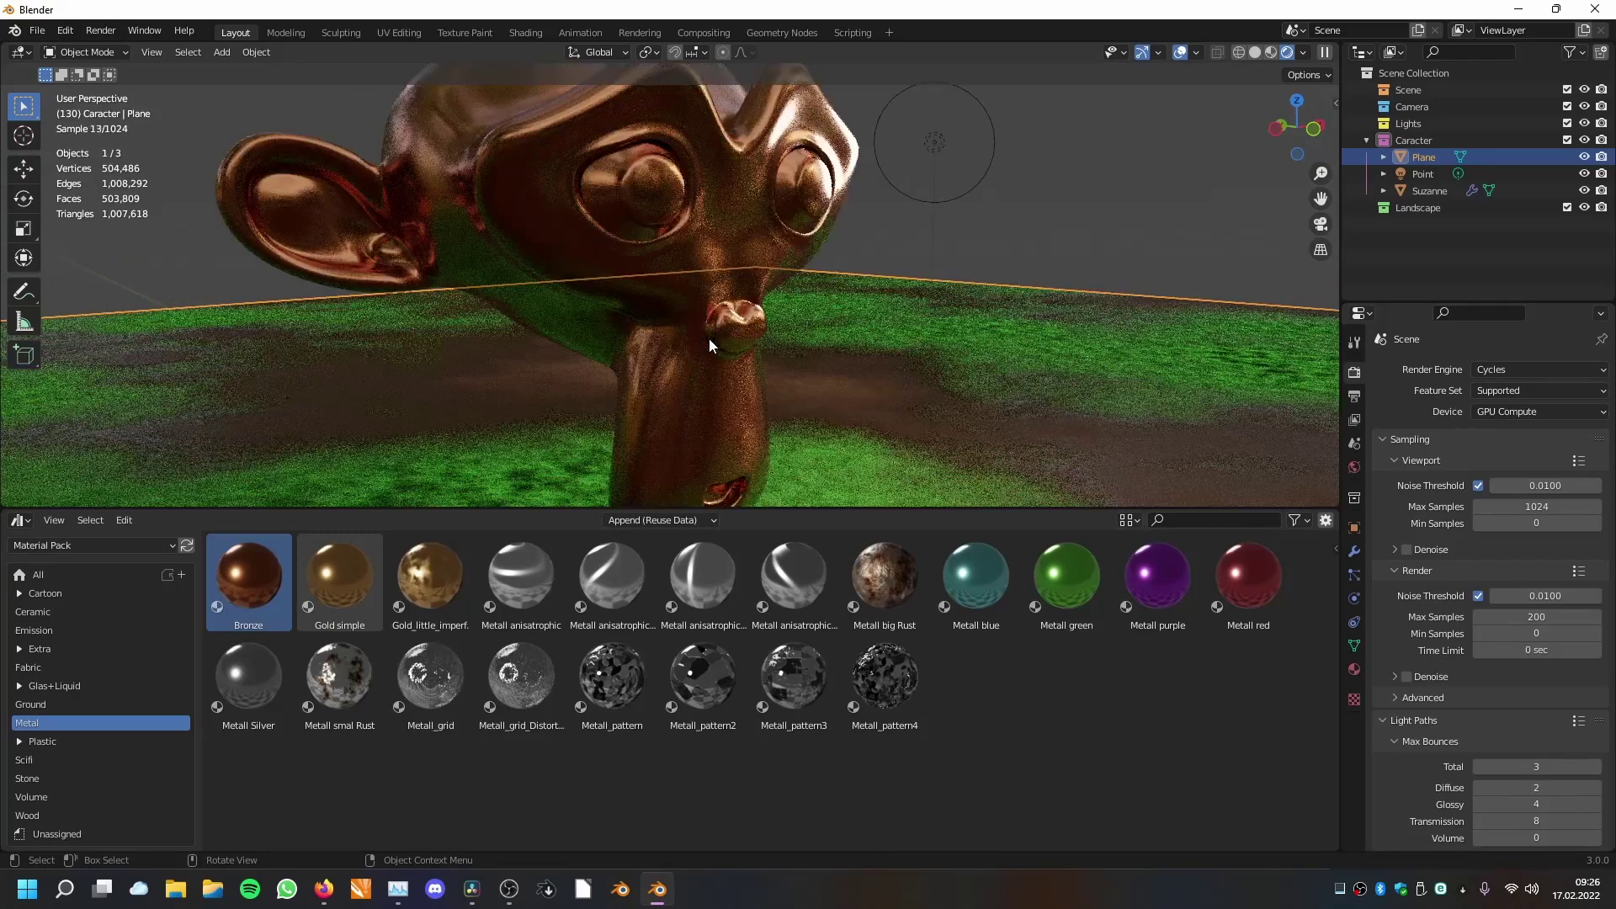
Apply the Gold simple material to Suzanne, followed by the Gold_little_imperf. material.
left_click_drag(346, 576, 704, 202)
scroll(708, 374, "down", 4)
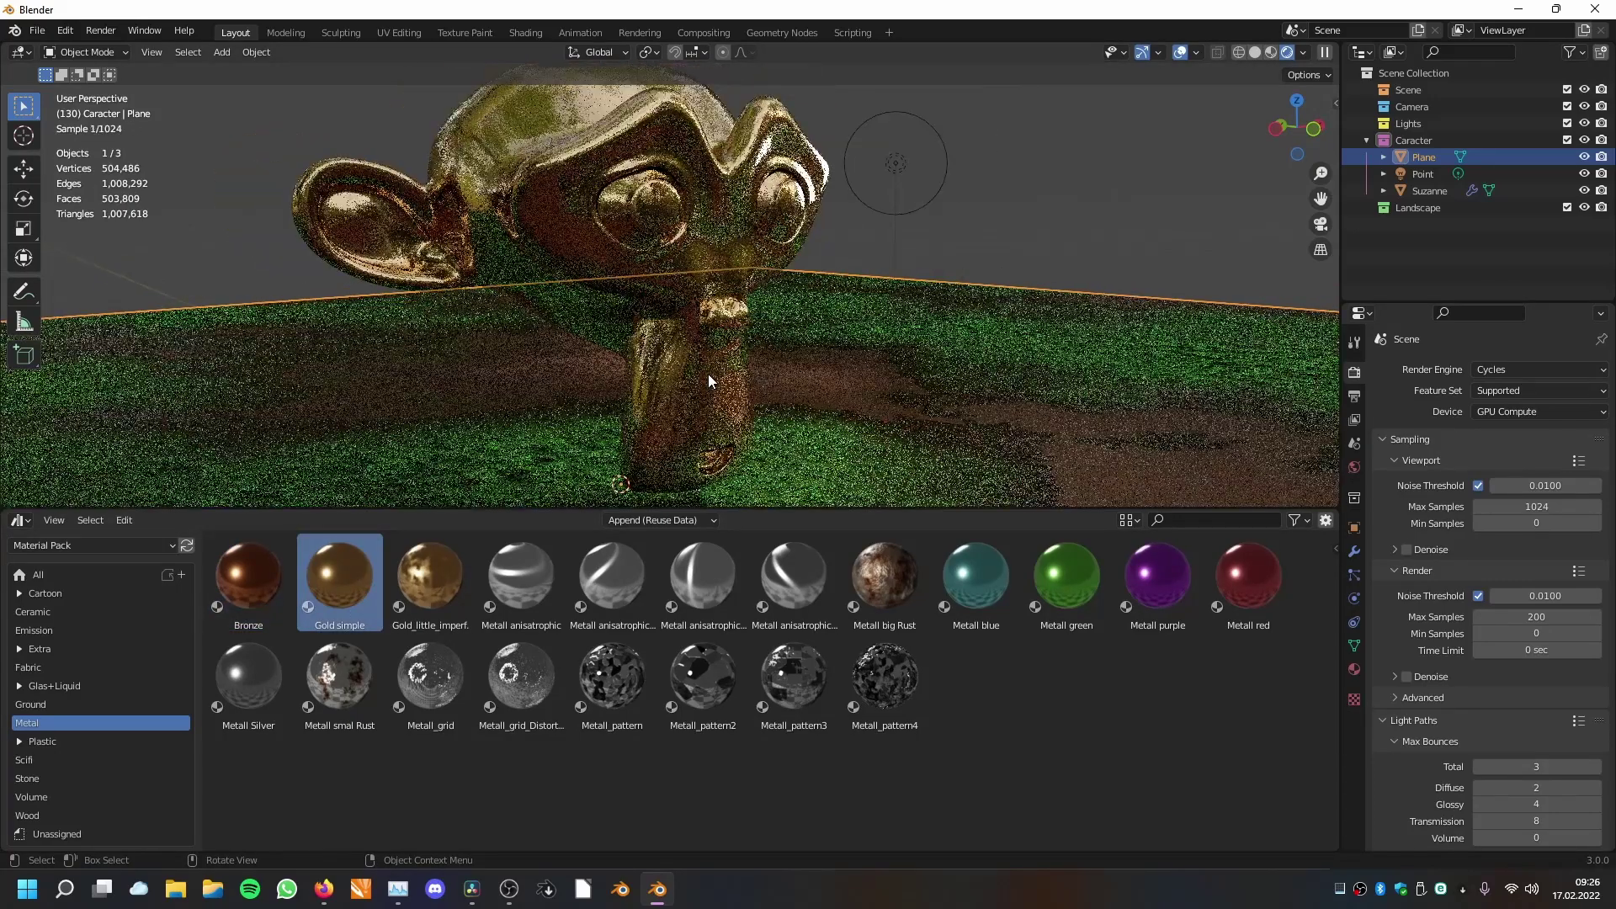
left_click_drag(418, 590, 654, 214)
scroll(655, 214, "up", 5)
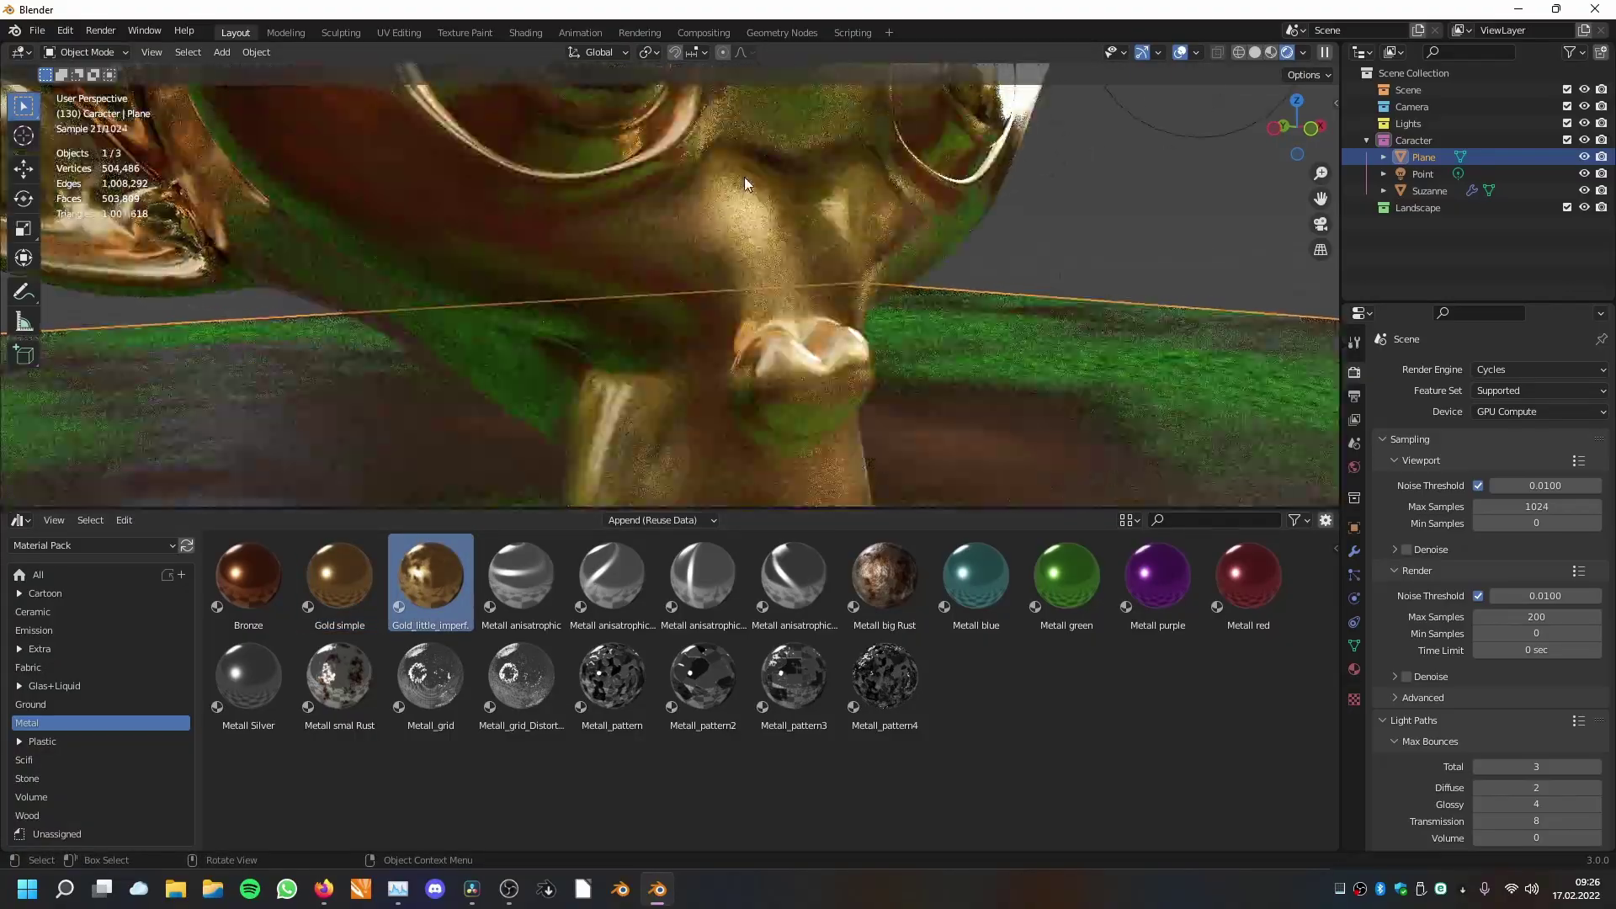
Compare the two gold finishes on Suzanne's head up close by reapplying Gold simple and Gold_little_imperf.
middle_click_drag(744, 176, 601, 467, "shift")
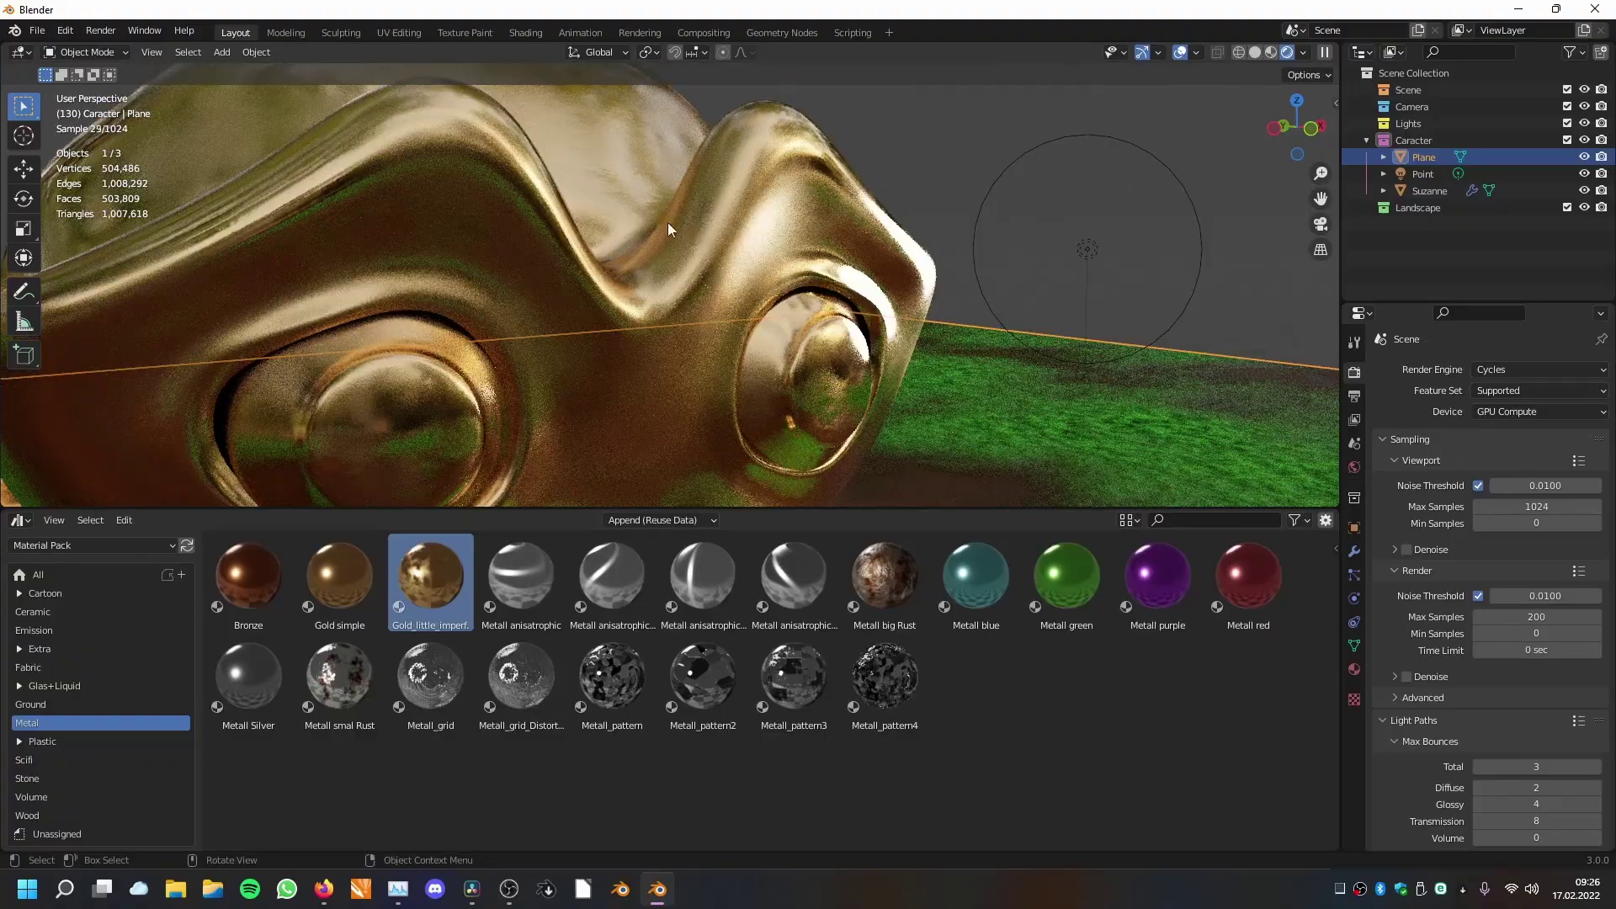
scroll(627, 144, "down", 3)
middle_click_drag(627, 144, 791, 160)
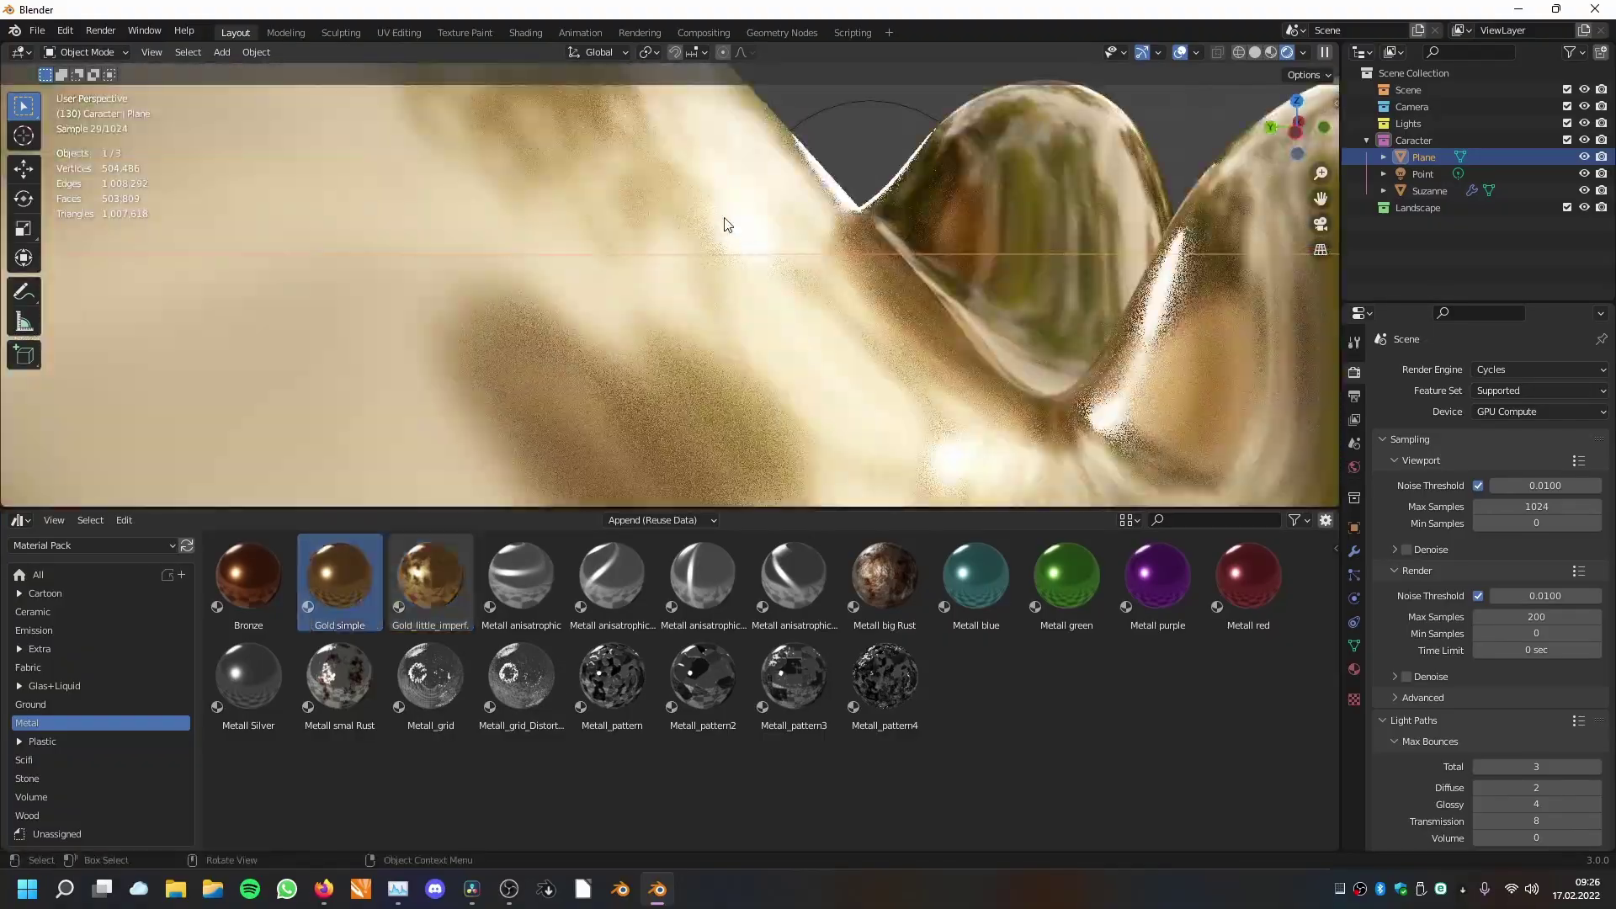
left_click_drag(455, 581, 801, 218)
scroll(816, 282, "down", 6)
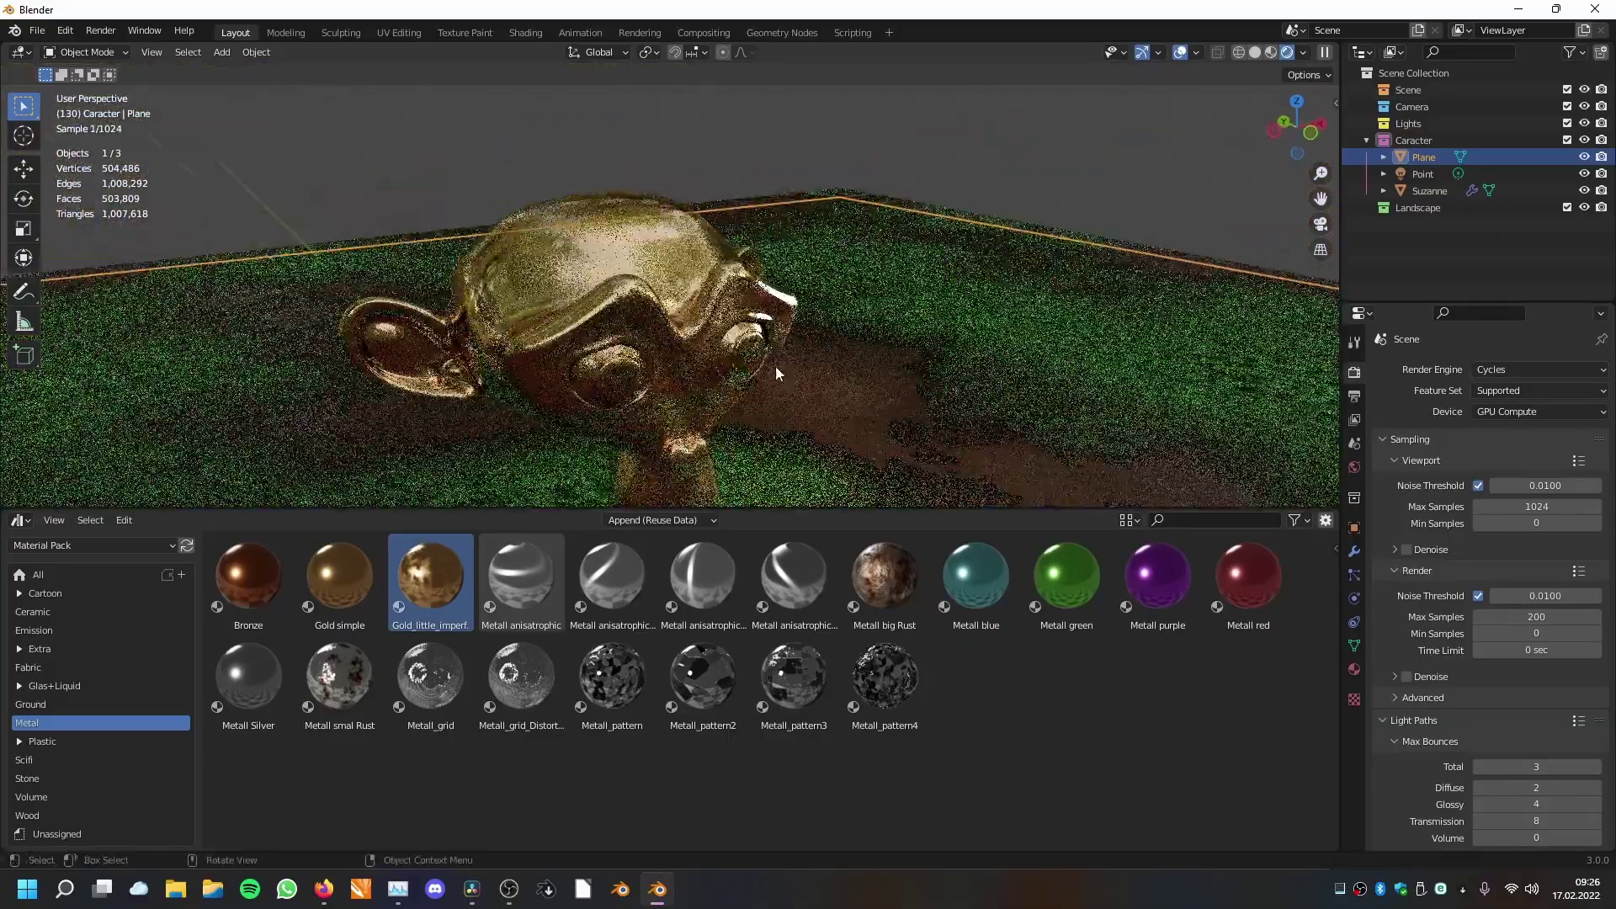
Apply the first Metall anisatrophic material to Suzanne and inspect the reflections on the back of the head.
mouse_move(776, 366)
middle_mouse_down()
mouse_move(809, 302)
mouse_move(785, 366)
middle_mouse_up()
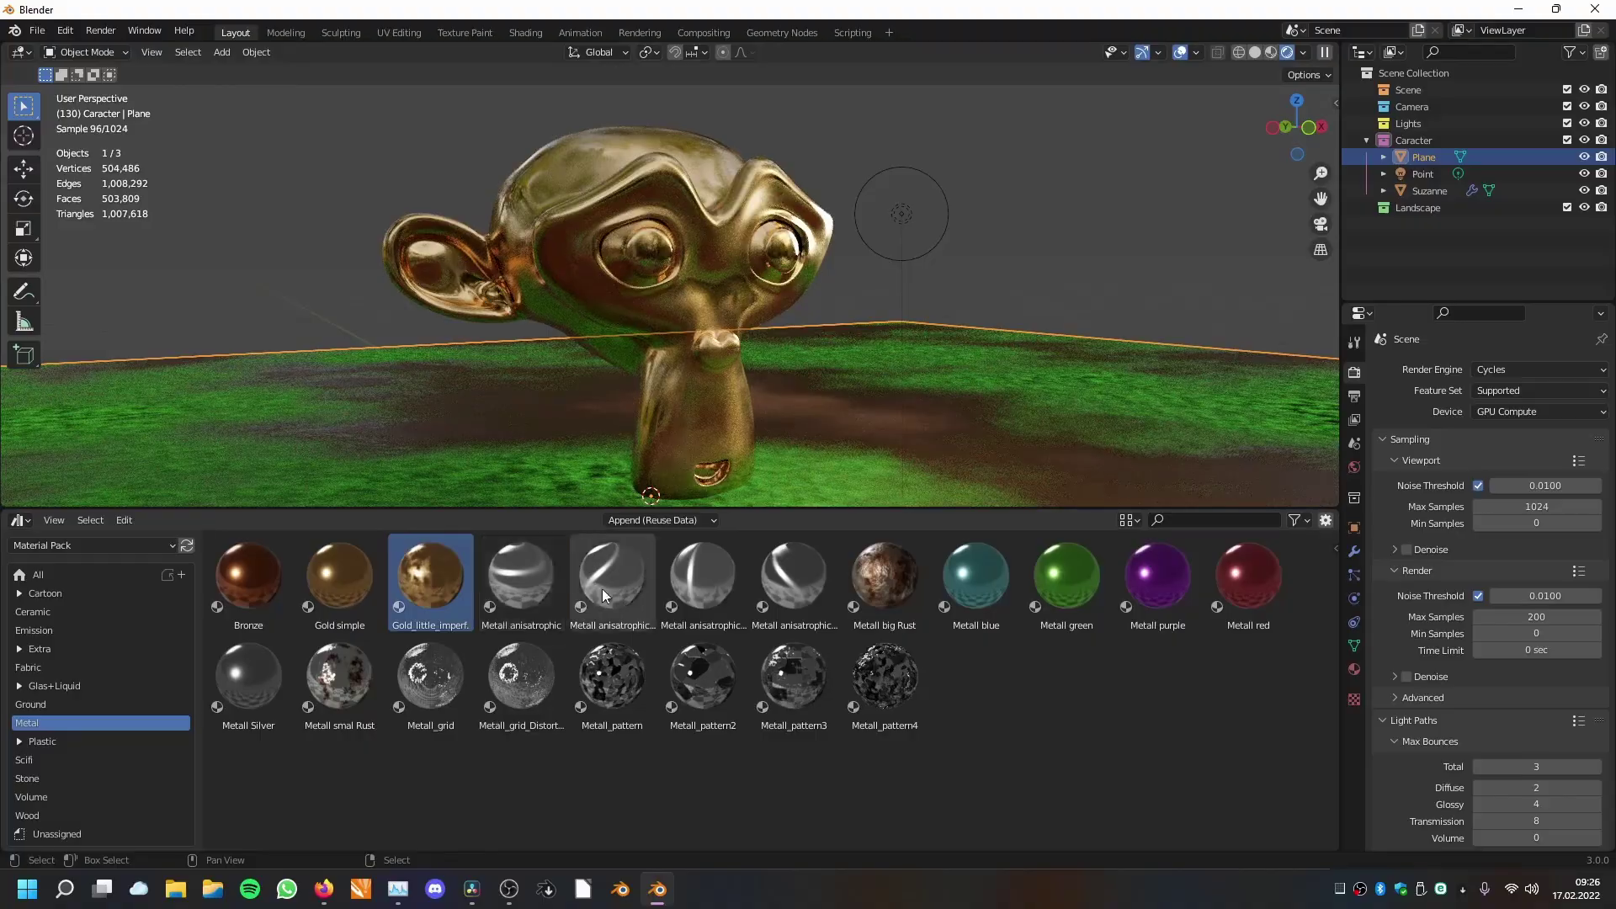
left_click_drag(518, 589, 675, 275)
middle_click_drag(567, 337, 850, 147)
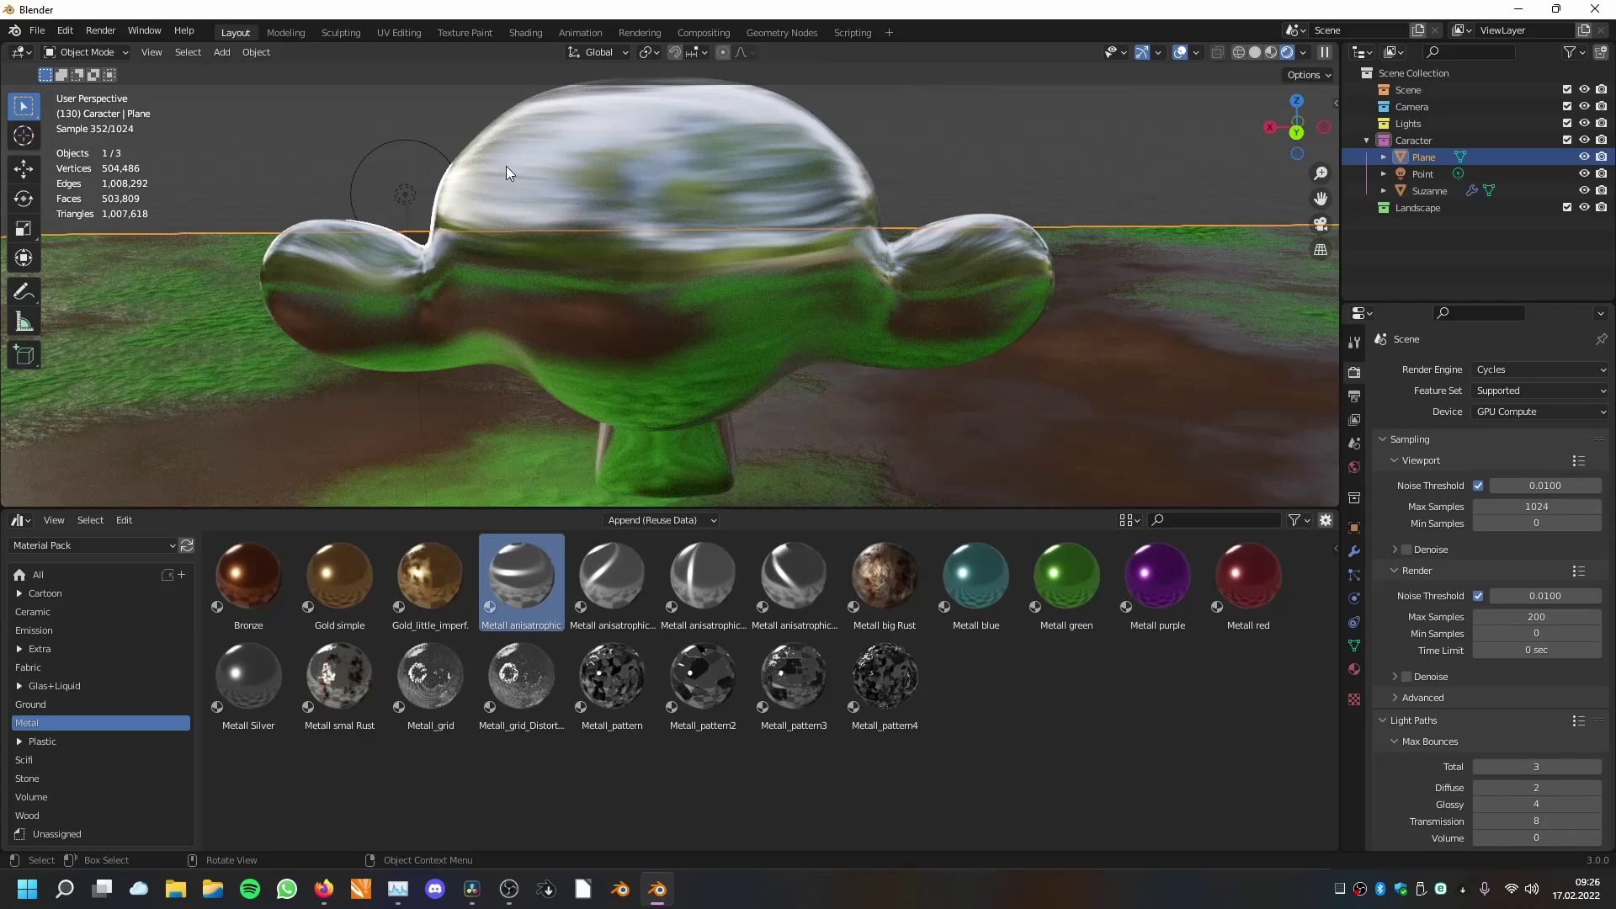
Apply the remaining three Metall anisatrophic variants to Suzanne one after another to compare their reflection directions.
left_click_drag(614, 590, 673, 214)
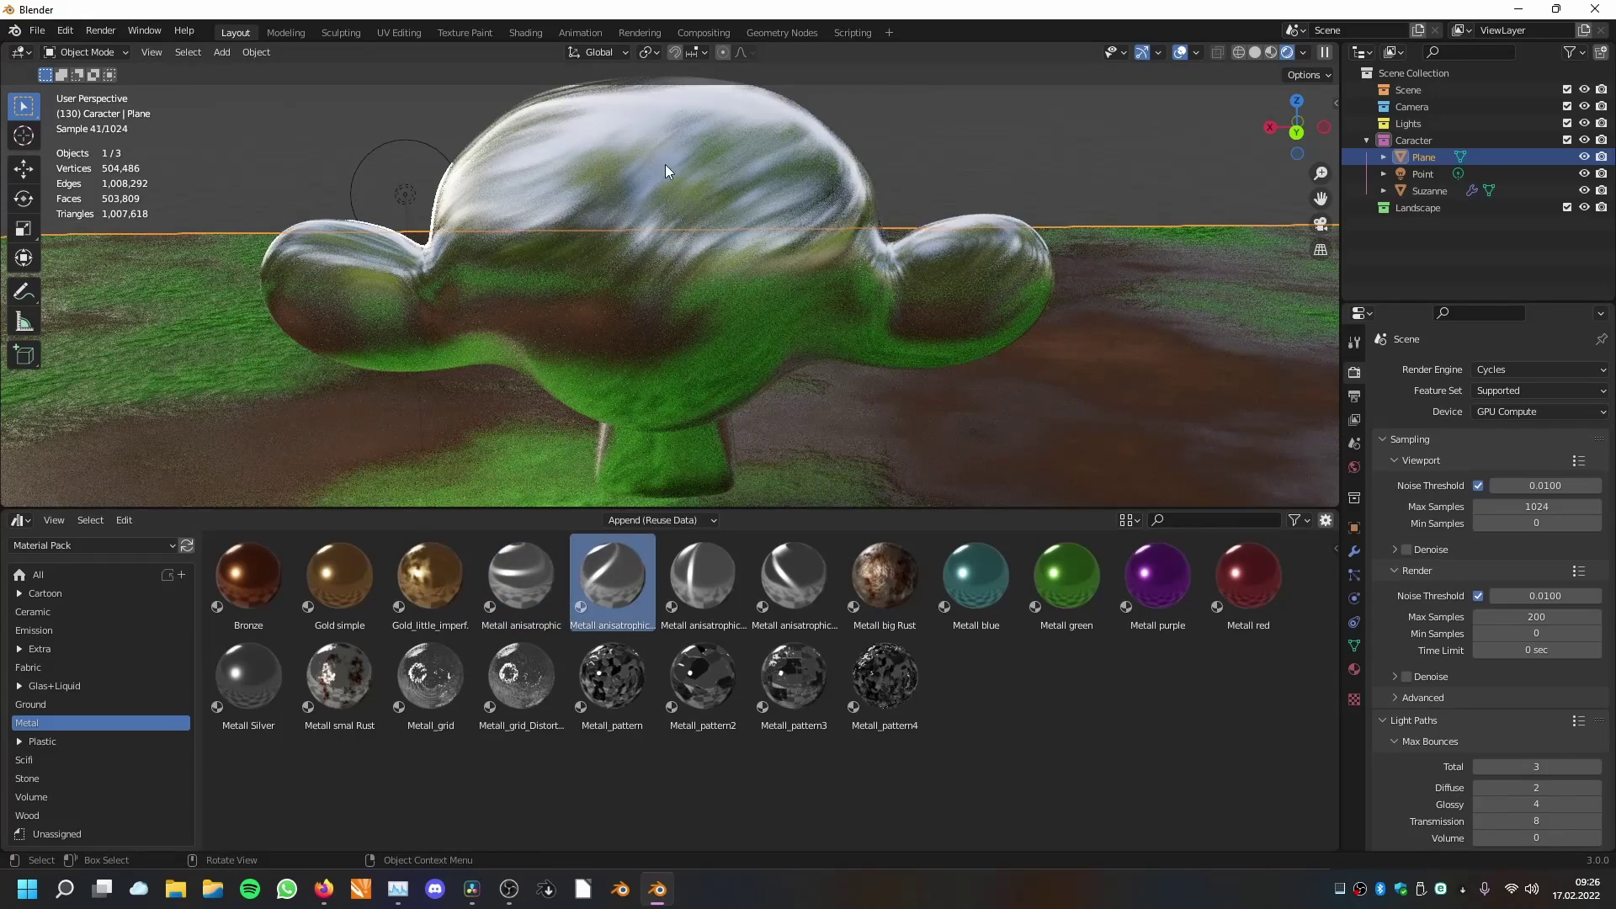
left_click_drag(703, 579, 673, 271)
left_click_drag(793, 579, 685, 328)
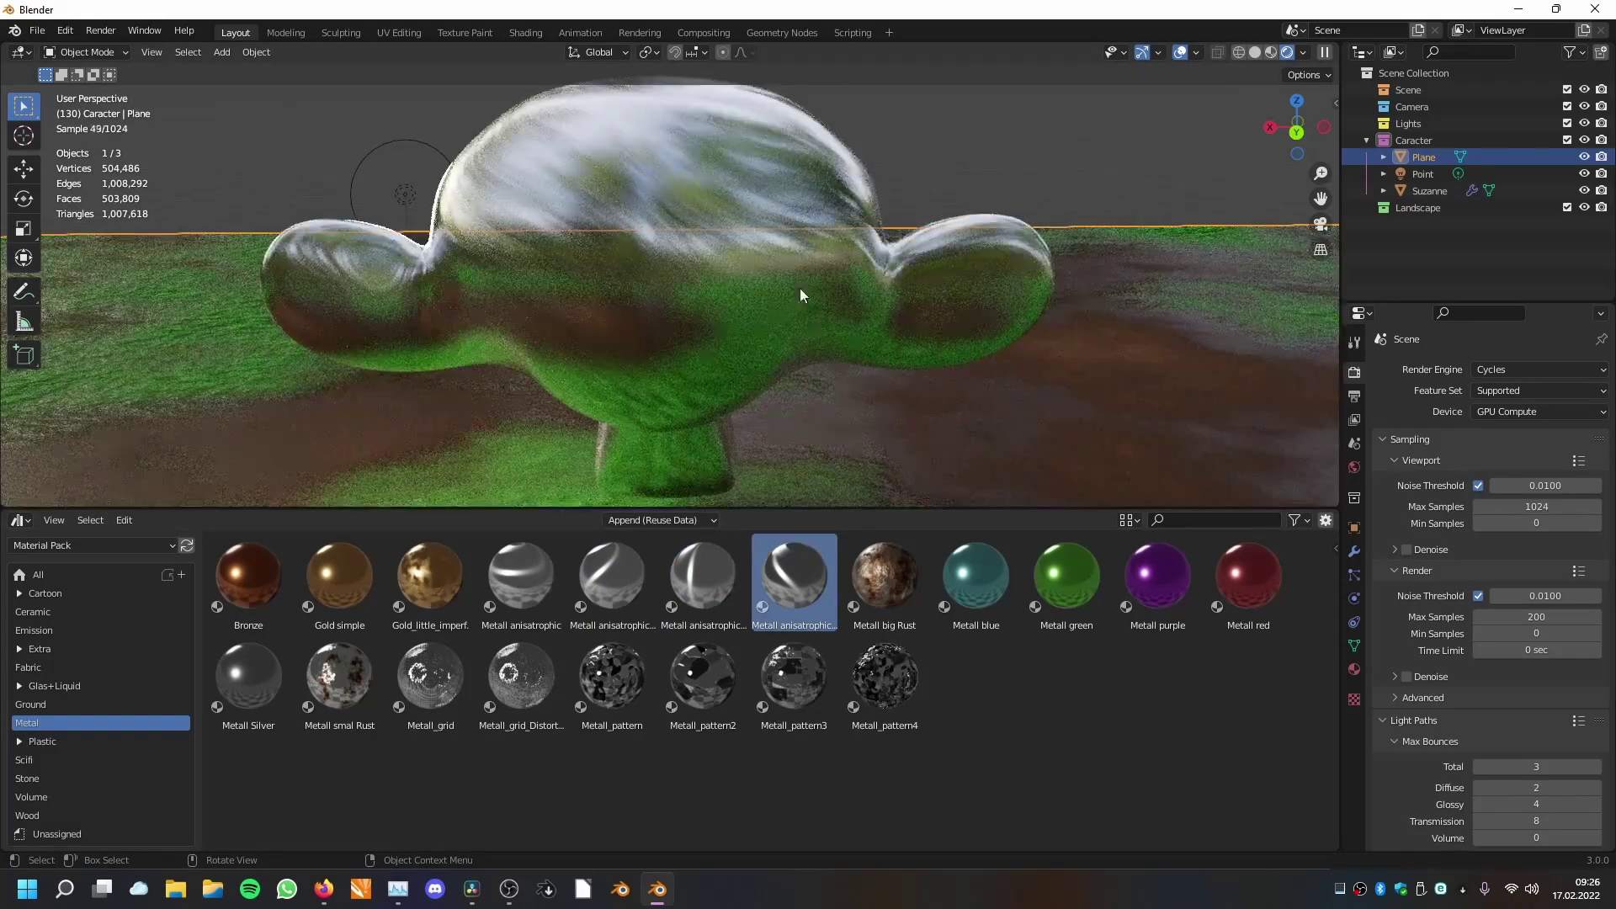
Apply the Metall big Rust material to Suzanne, followed by Metall smal Rust, and inspect the face with each.
scroll(539, 284, "down", 5)
middle_click_drag(539, 285, 795, 282)
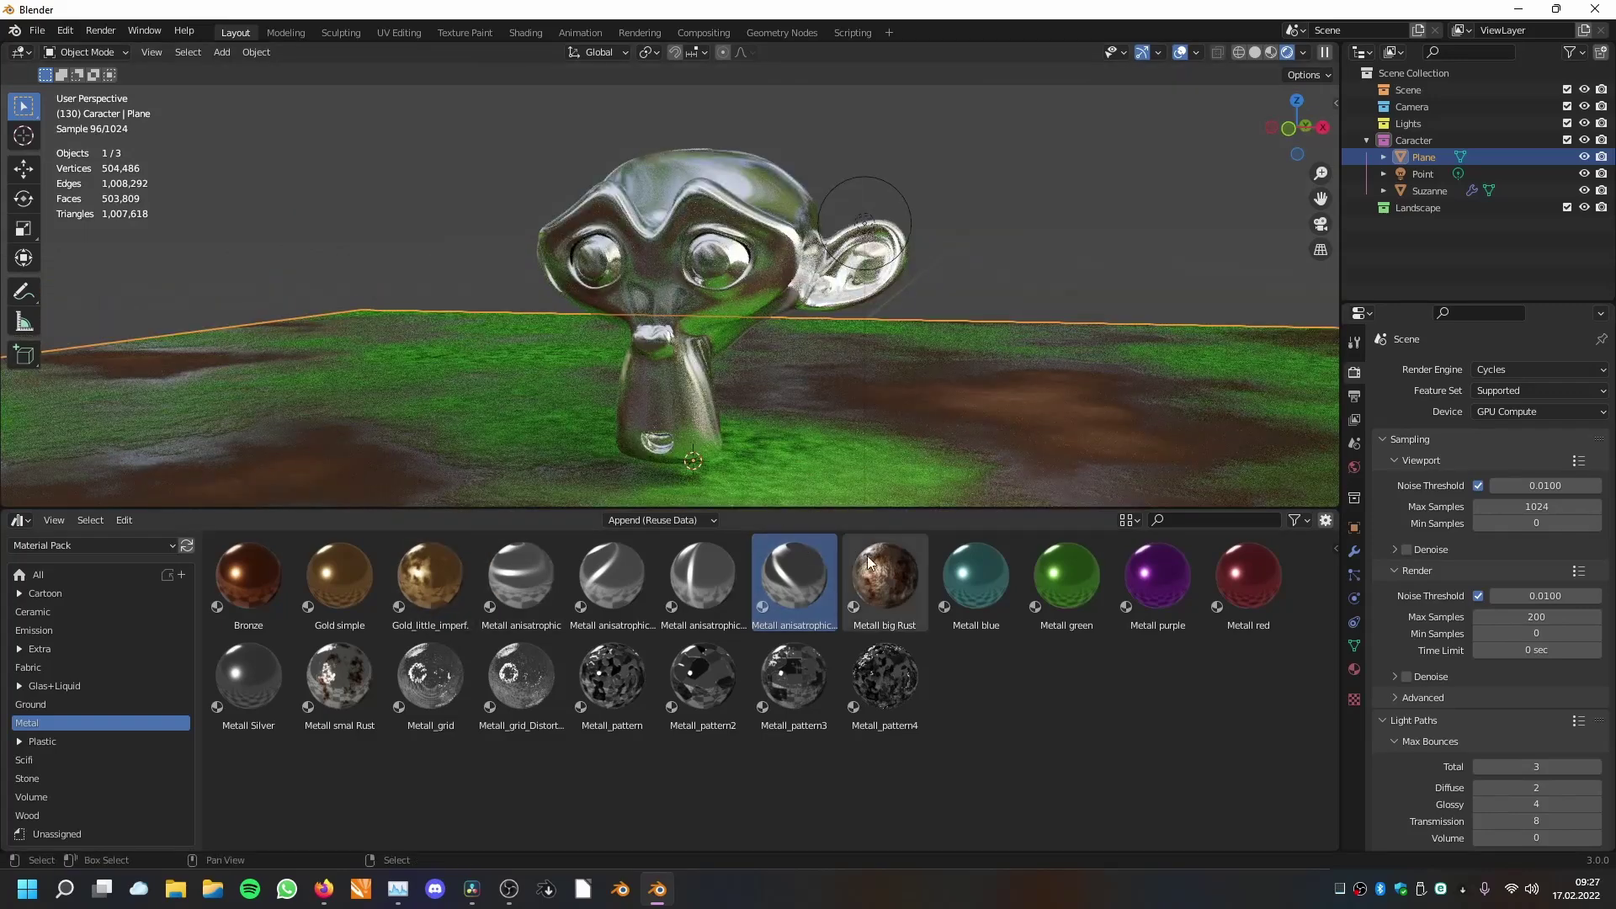
left_click_drag(875, 562, 692, 304)
middle_click_drag(690, 303, 791, 296)
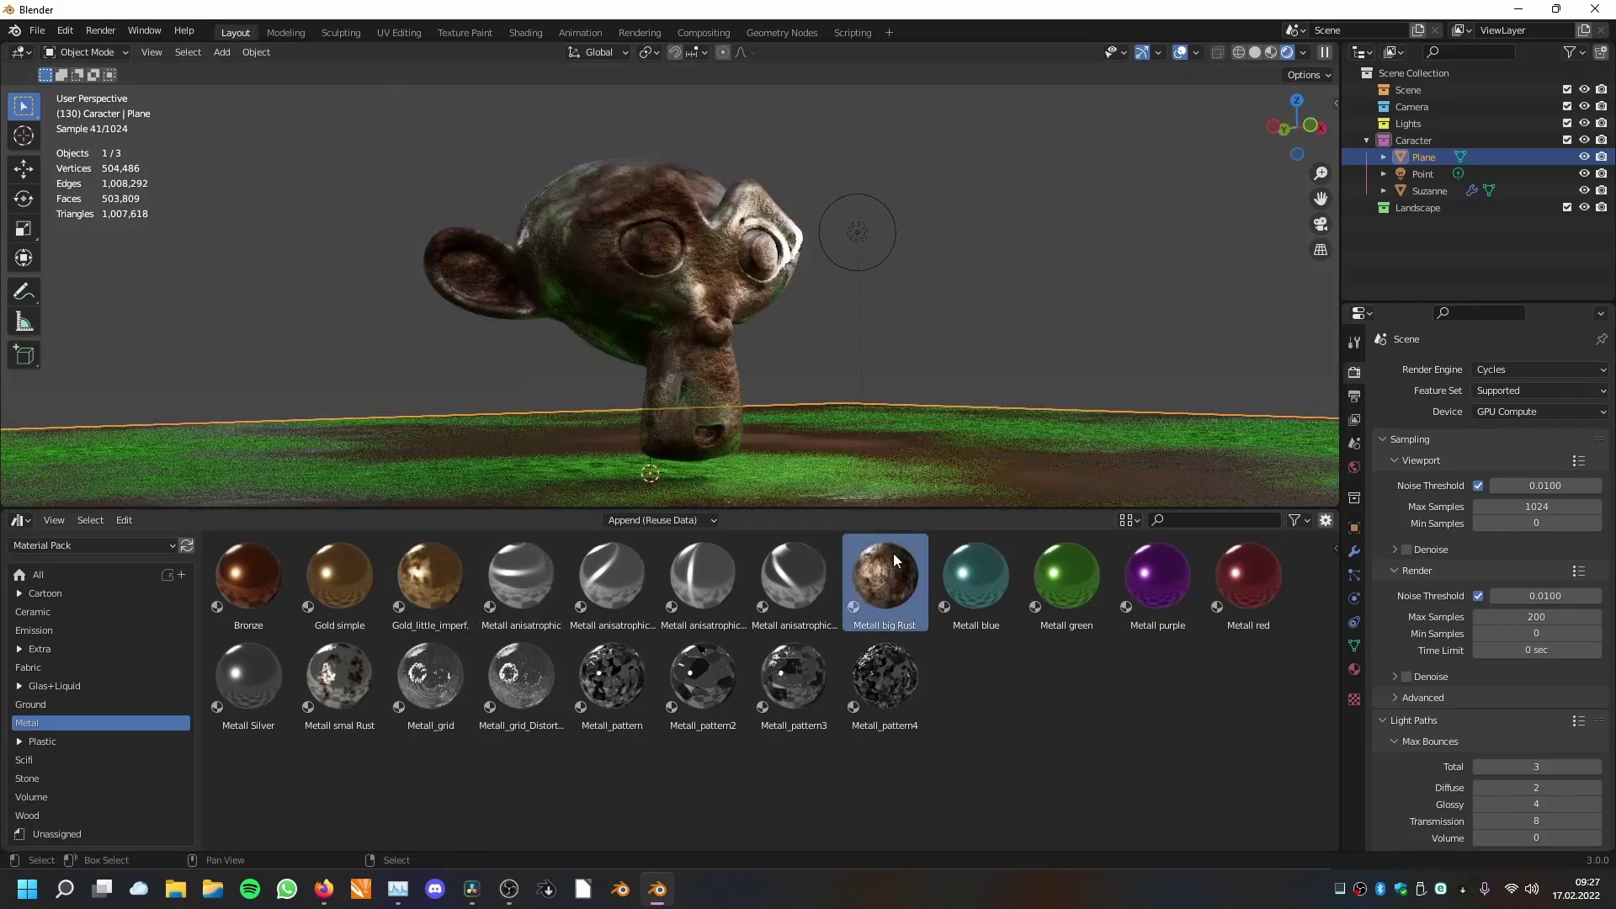
left_click_drag(340, 678, 627, 314)
middle_click_drag(675, 306, 638, 318)
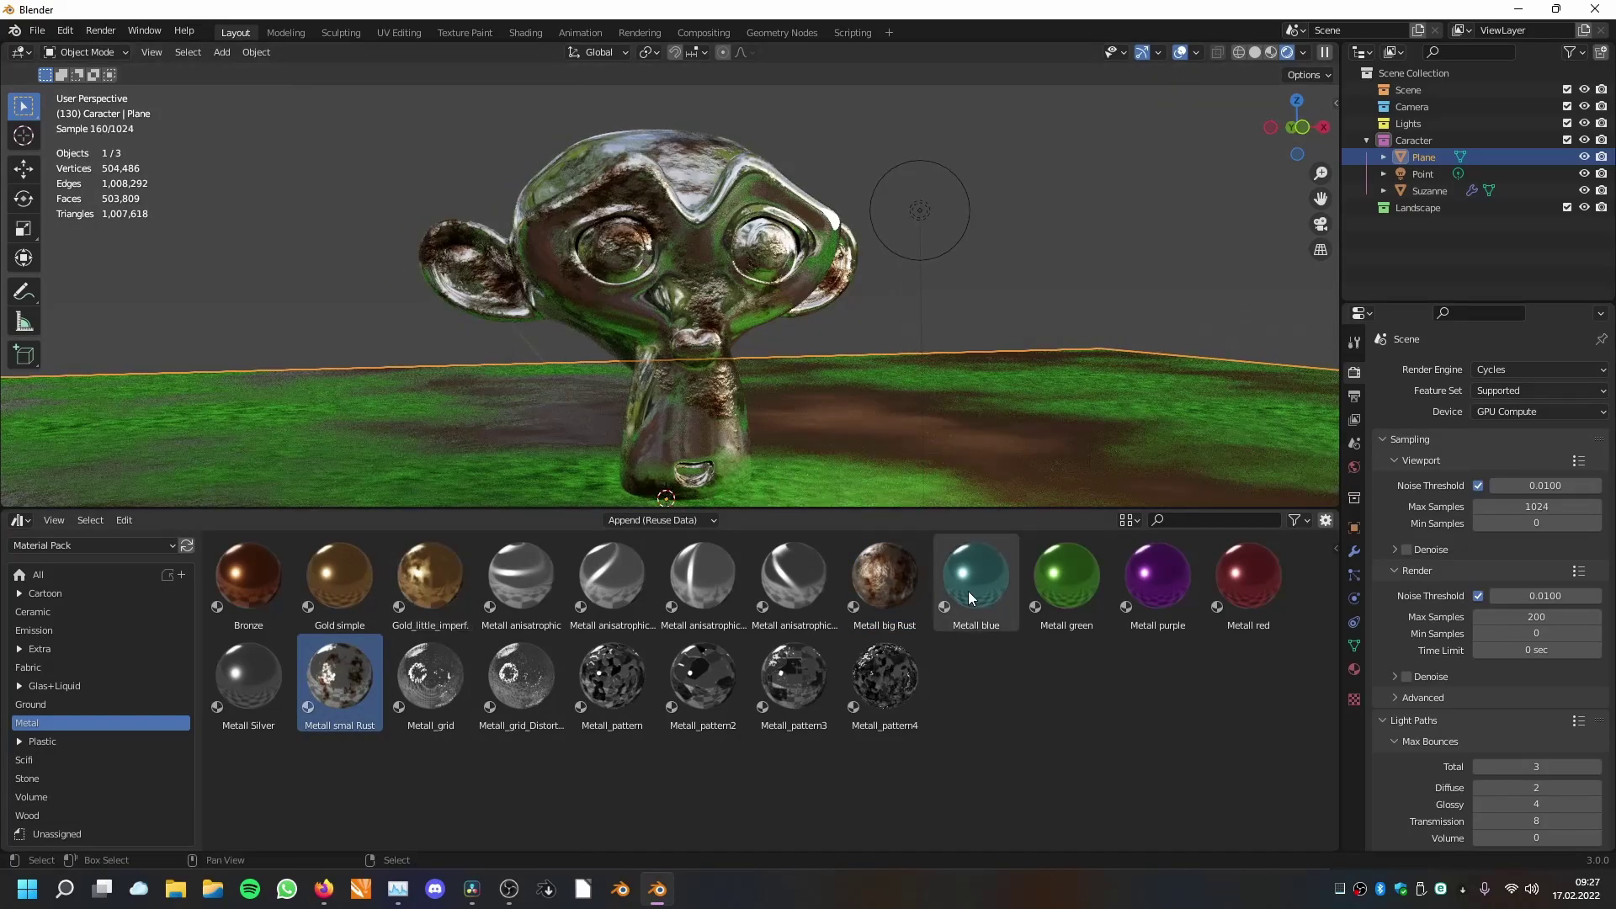
Apply the Metall_grid material to Suzanne and inspect it, followed by the distorted Metall_grid variant.
left_click(976, 581)
left_click_drag(425, 674, 718, 401)
middle_click_drag(717, 400, 779, 455)
left_click_drag(522, 673, 635, 336)
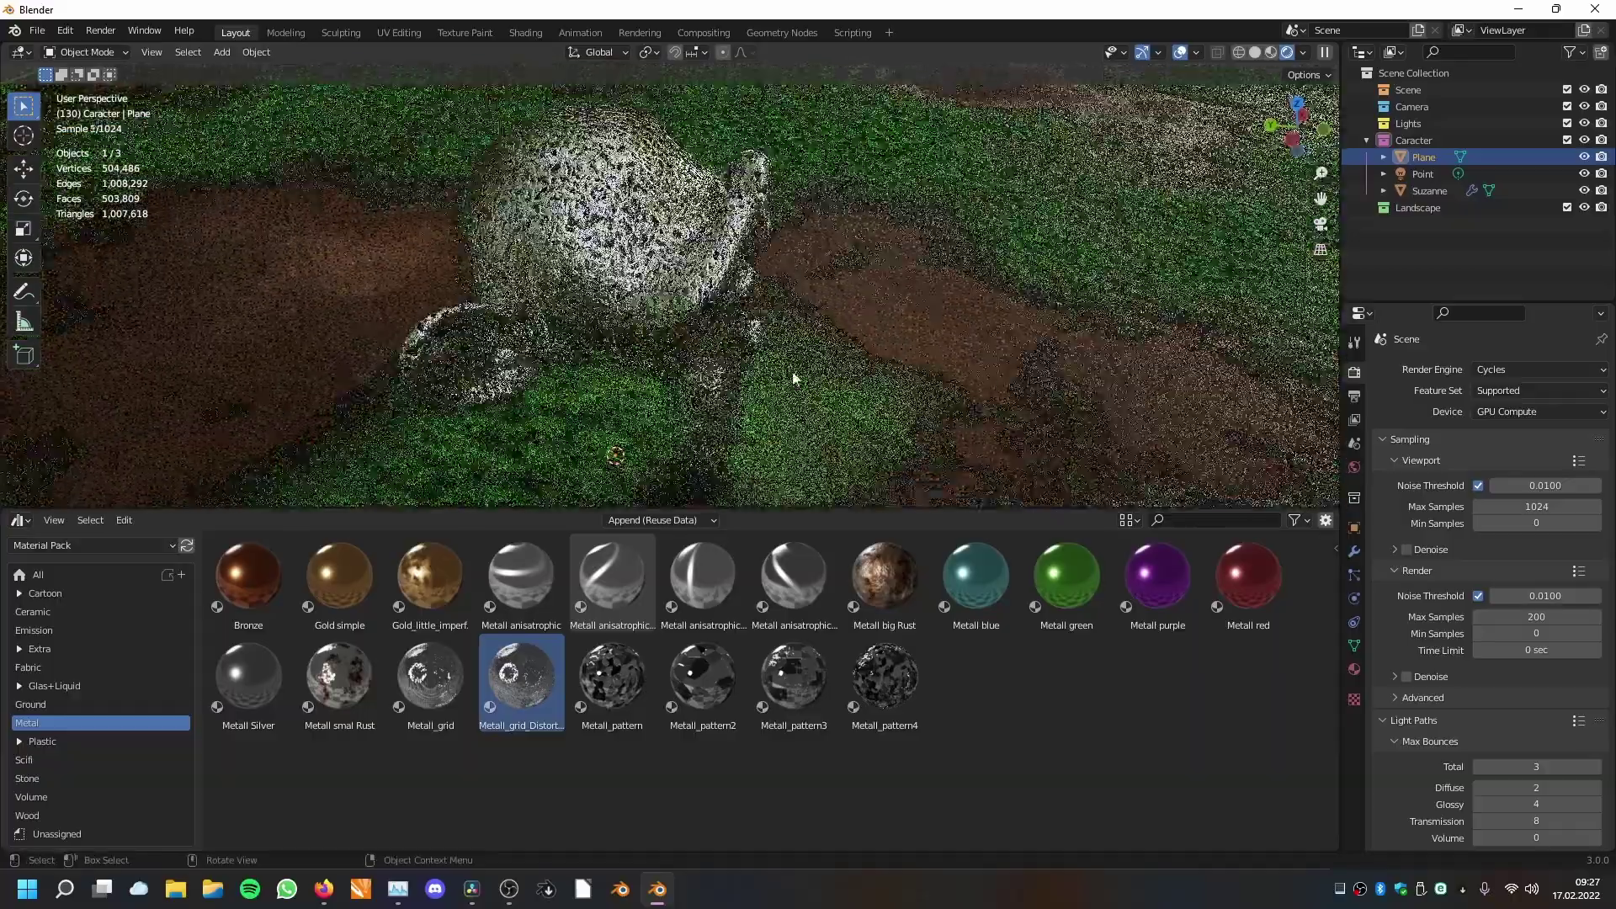